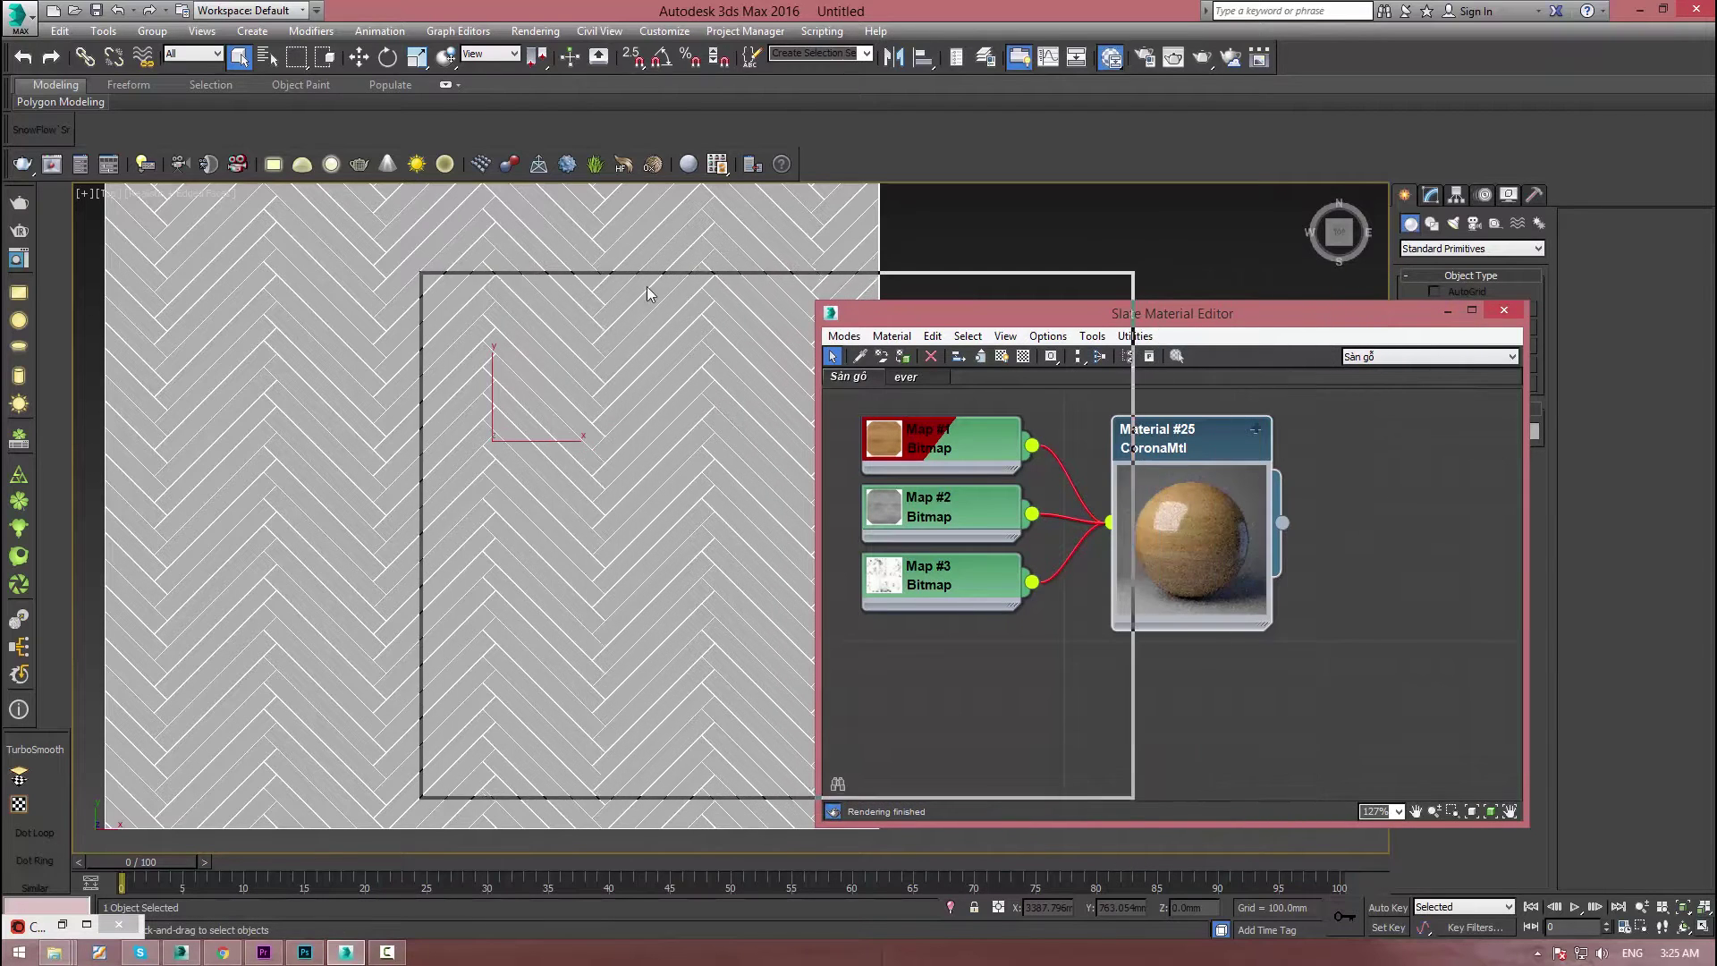
- Open a preview of the Cherry_natural.png bitmap from Map #1 in the material editor
drag(783, 422, 828, 421)
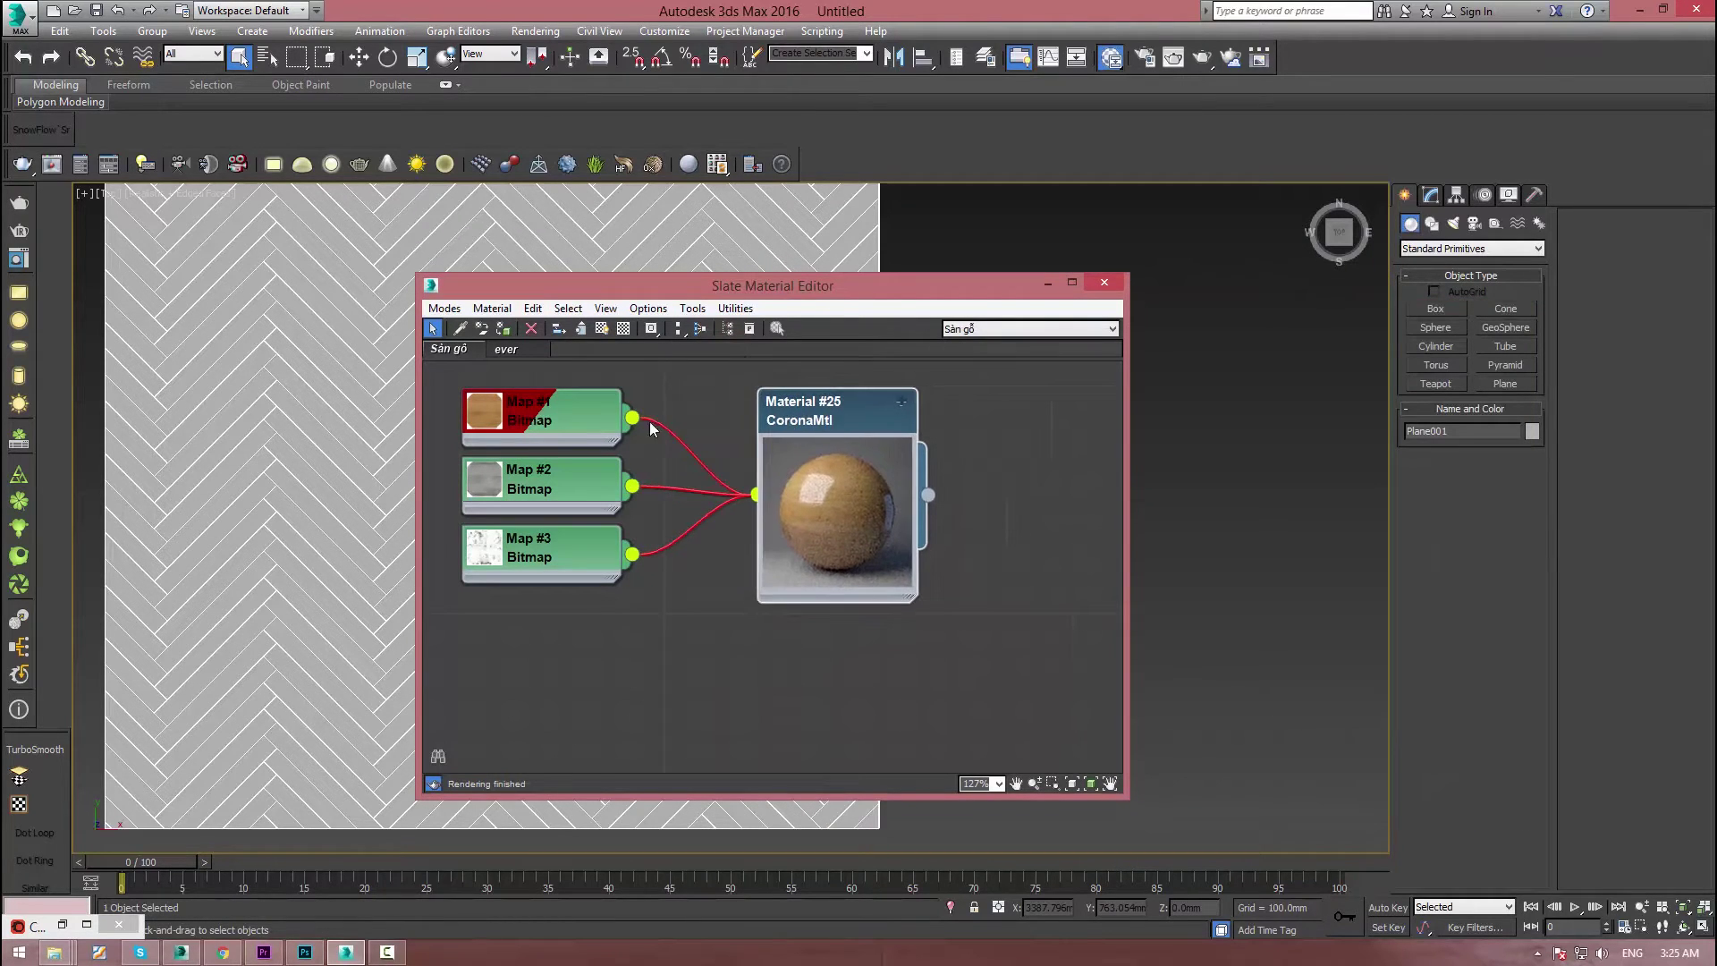
drag(773, 293, 984, 360)
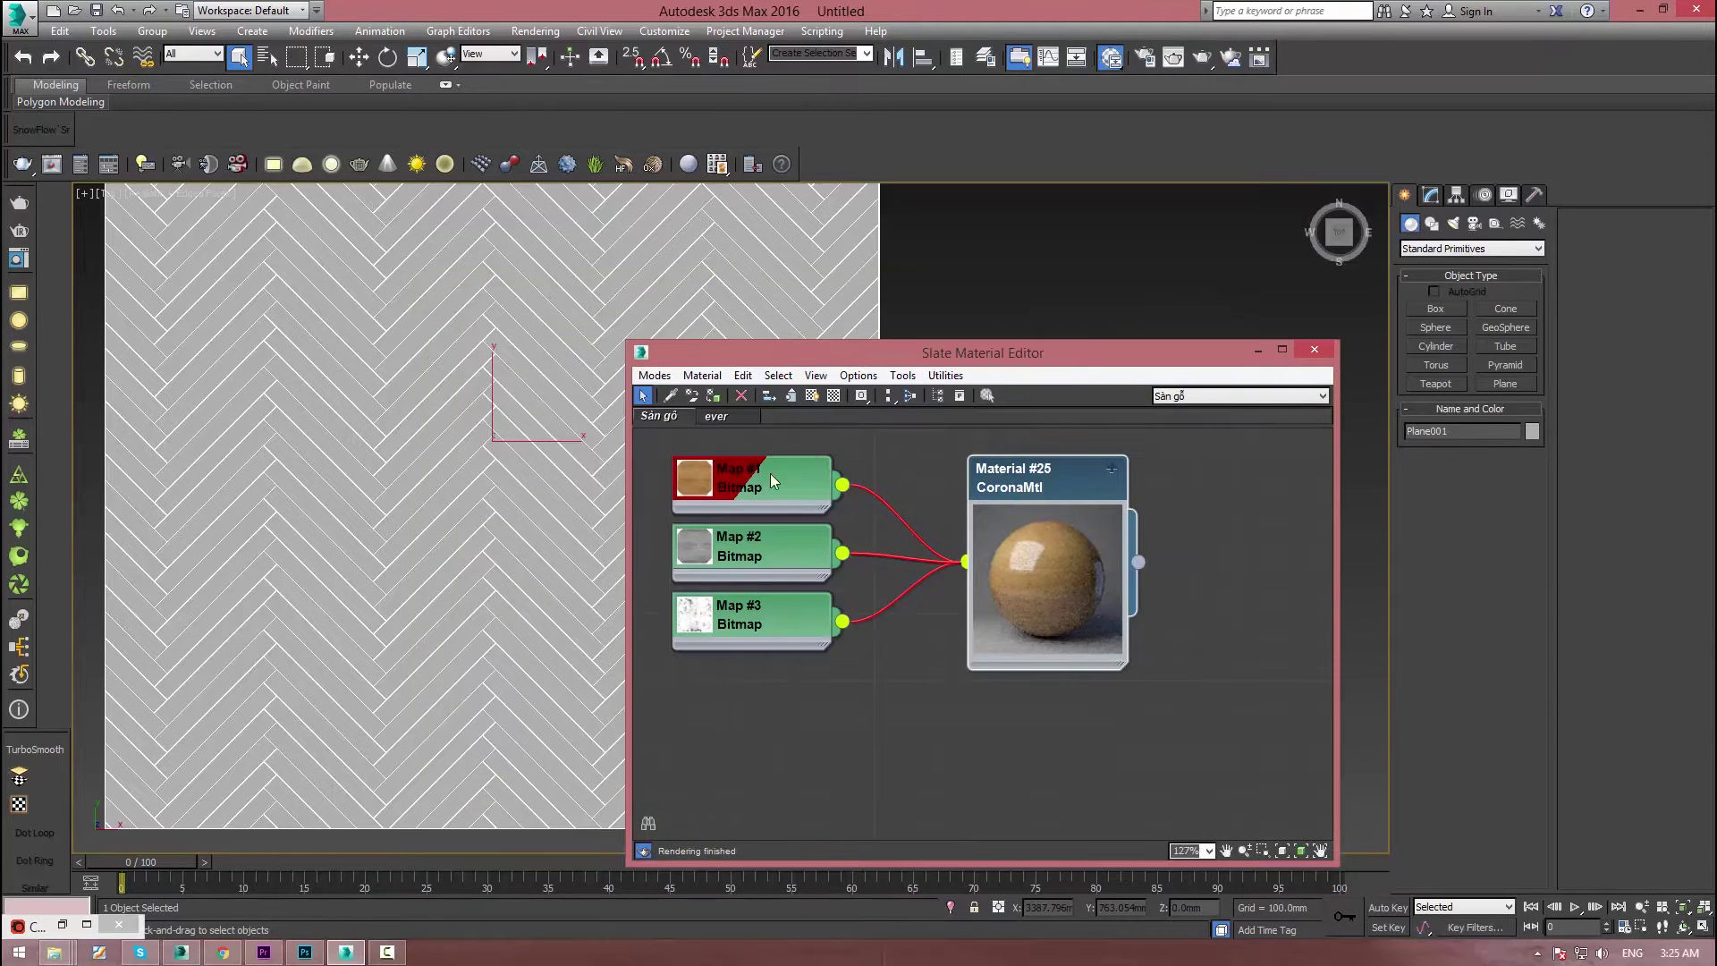
right_click(757, 483)
click(811, 570)
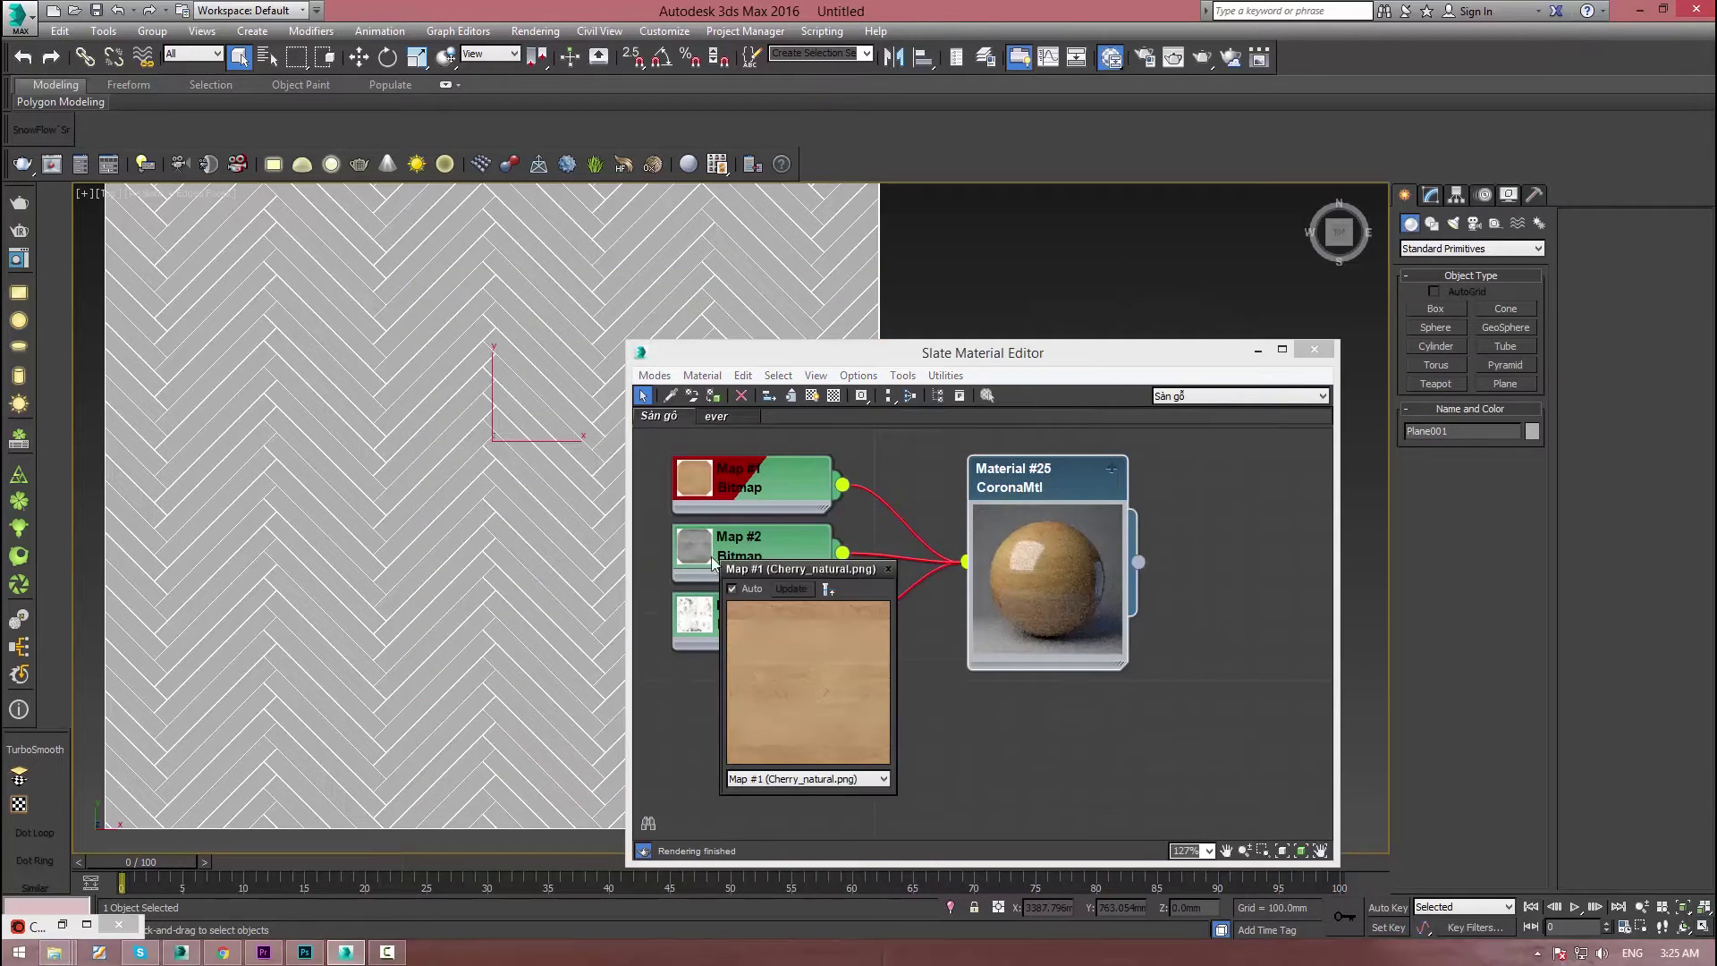
drag(723, 563, 384, 411)
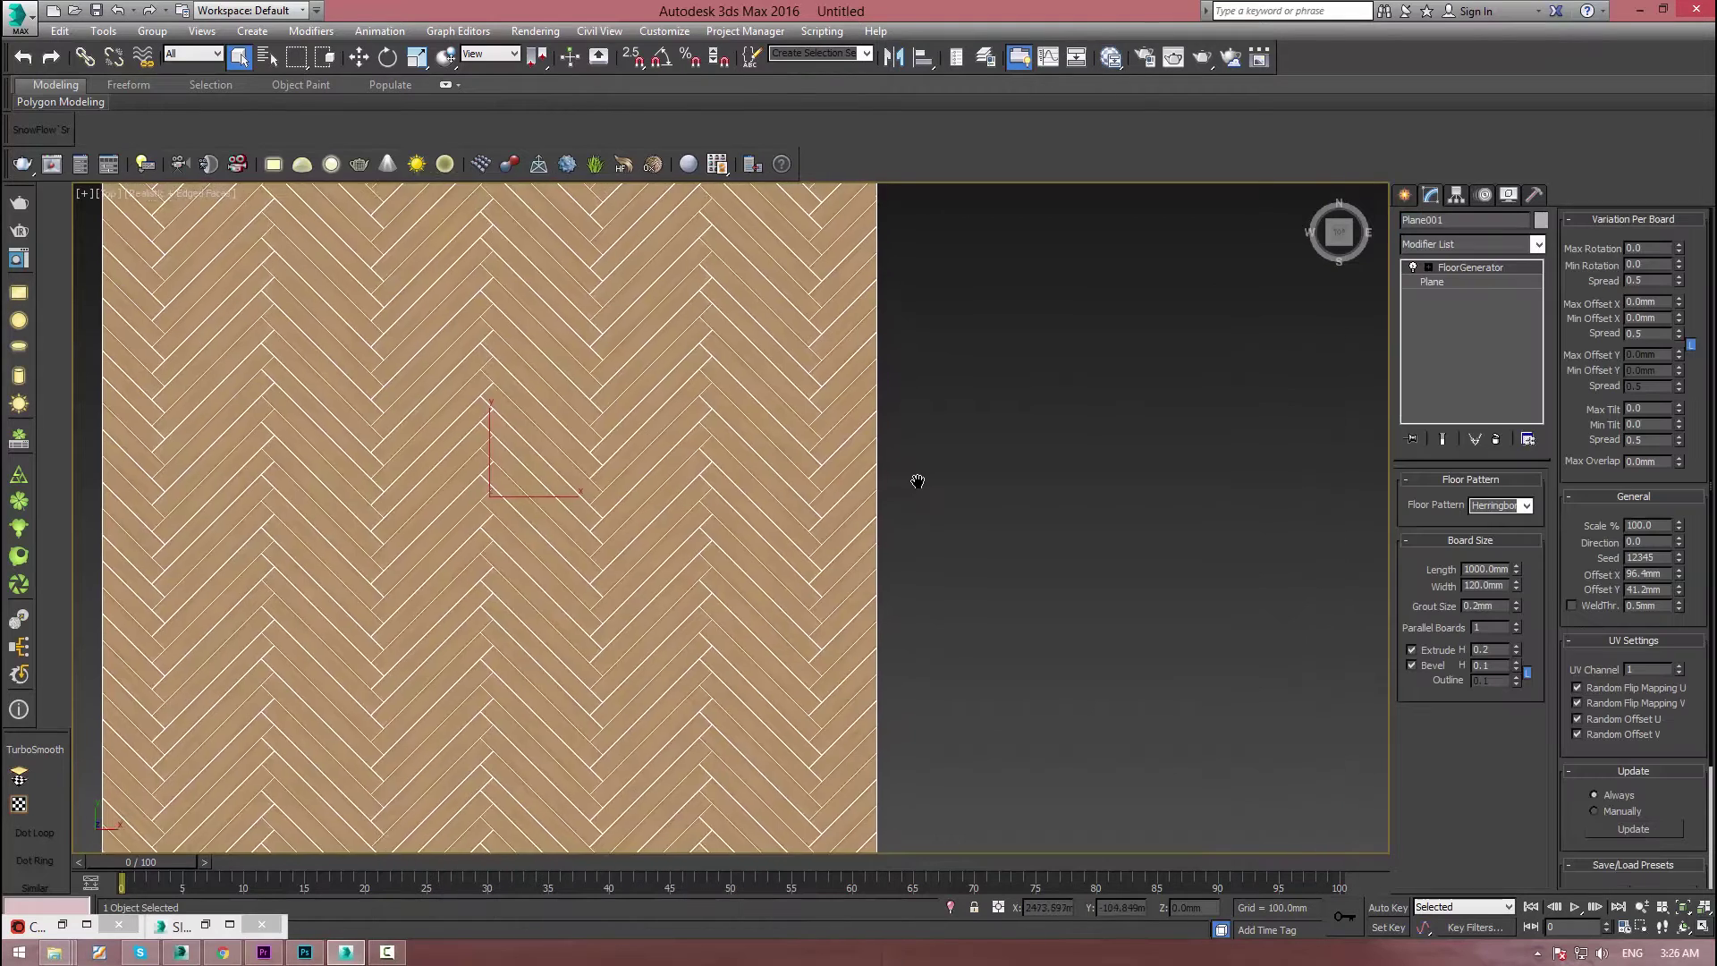
- Turn off the edged-faces display on the herringbone floor in the Top view
middle_drag(916, 475, 1008, 421)
key(F4)
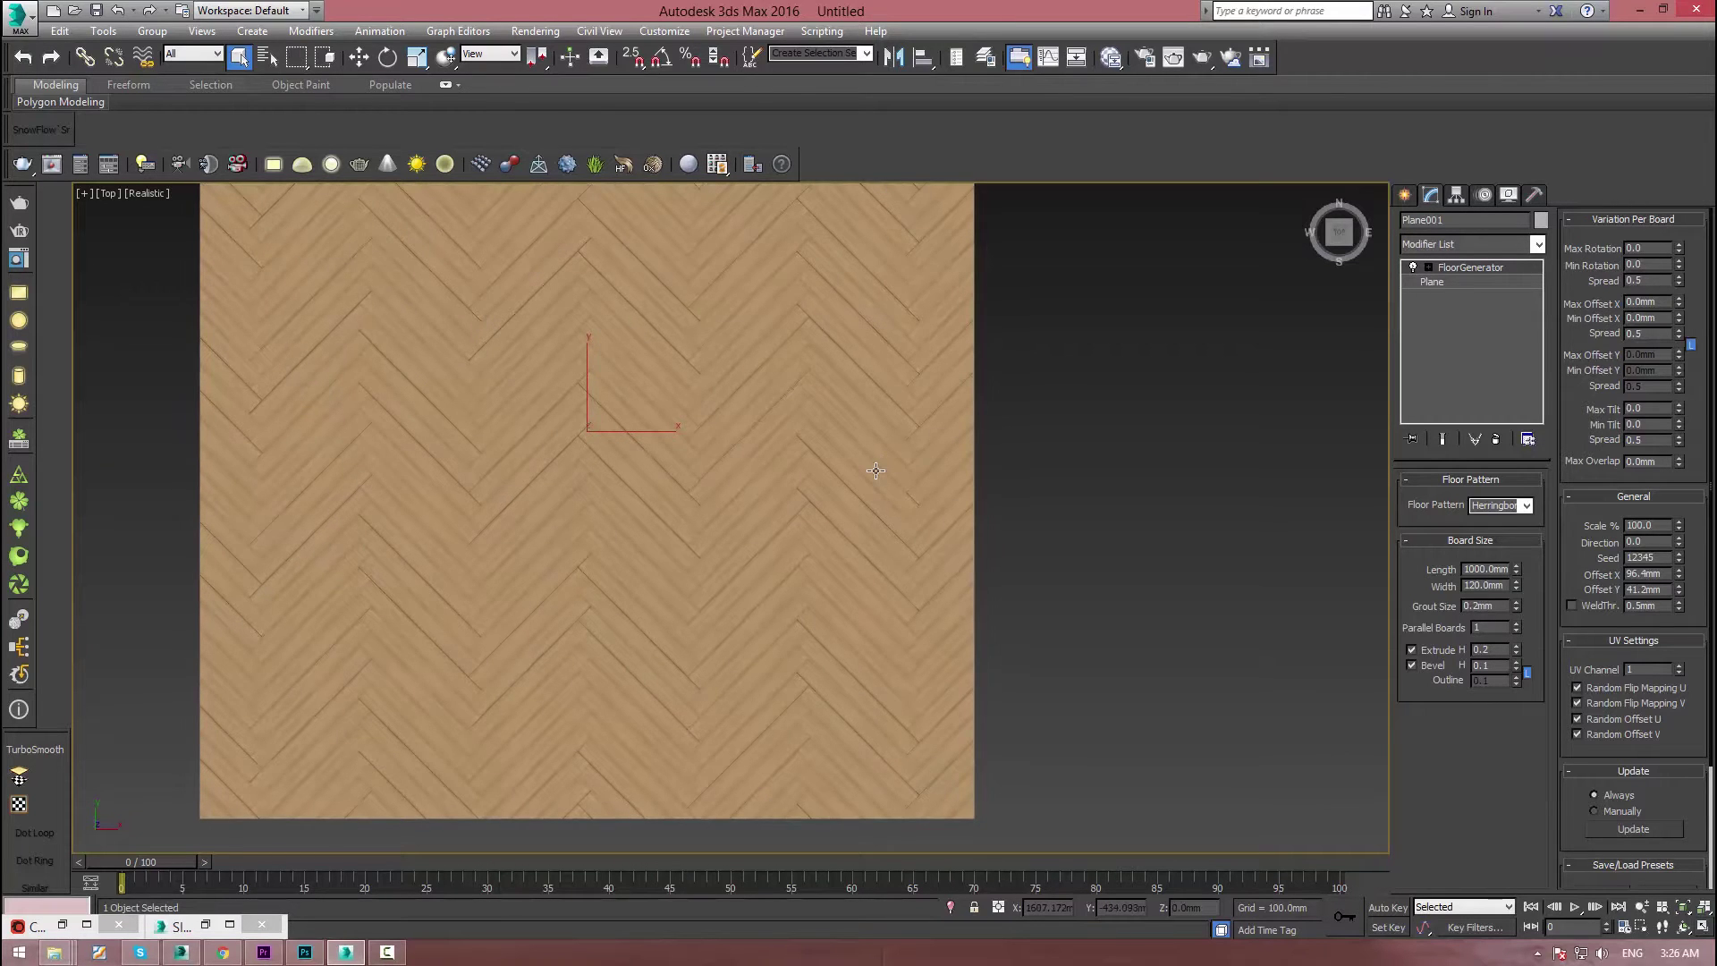
middle_drag(259, 639, 282, 599)
- Examine the wood texture's grain direction and variation across the herringbone boards up close and over the whole floor
scroll(290, 595, up, 2)
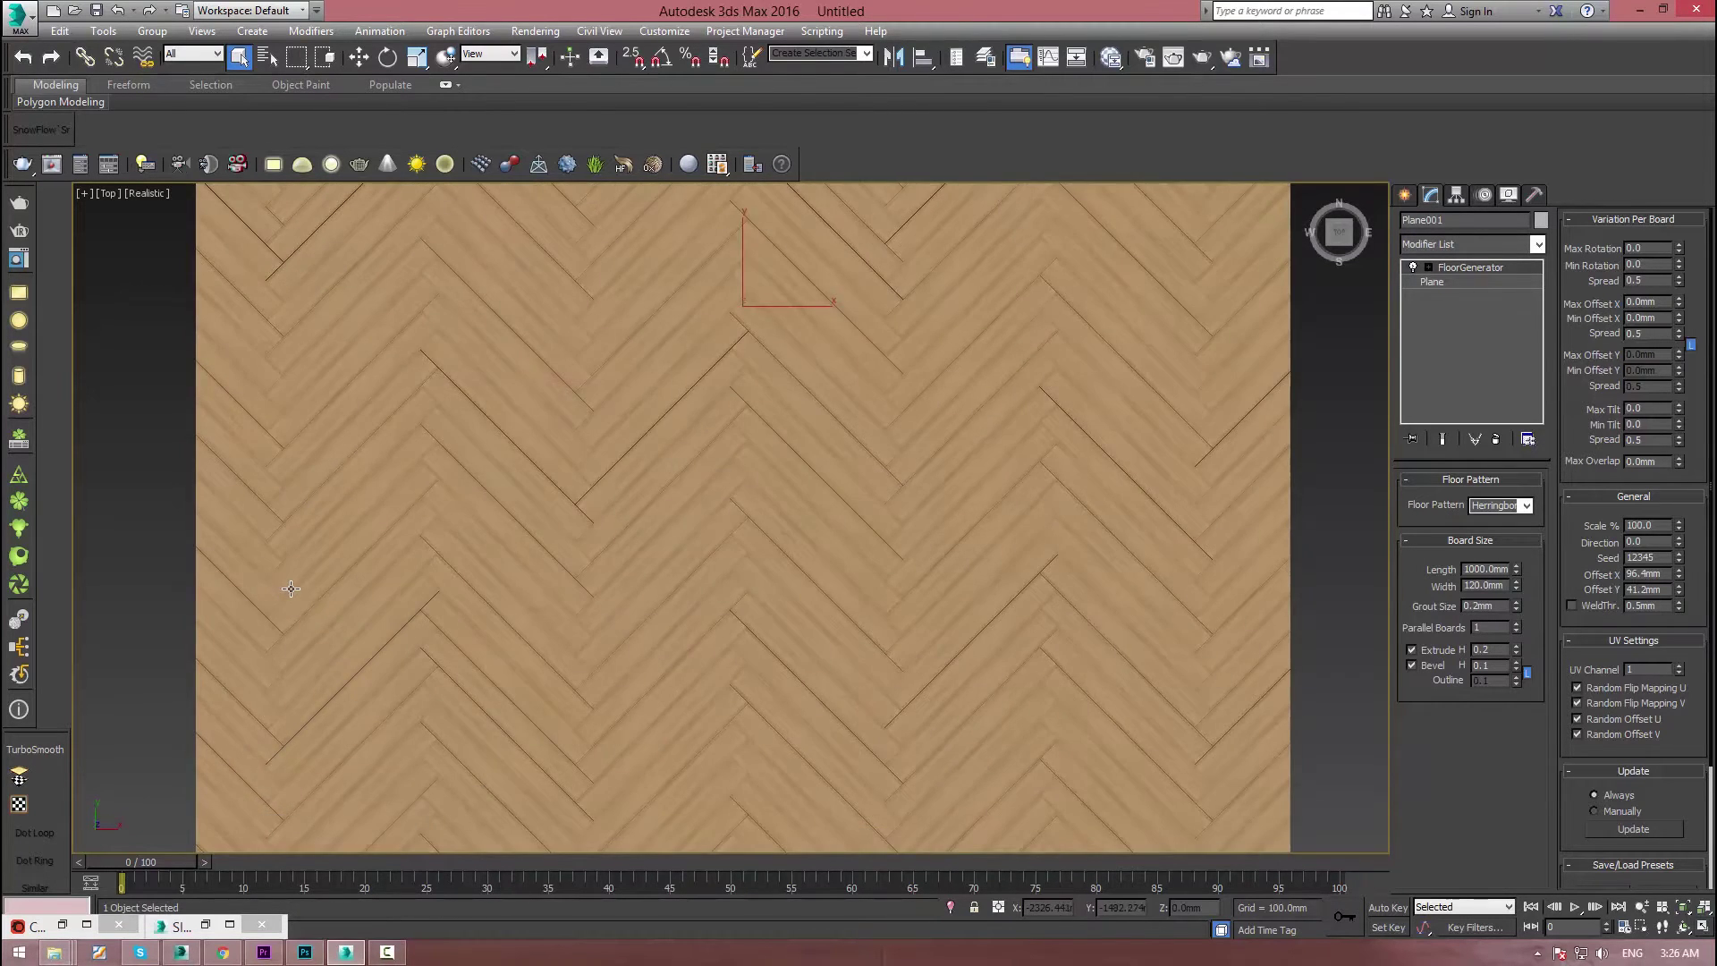
scroll(291, 588, up, 4)
scroll(280, 530, down, 8)
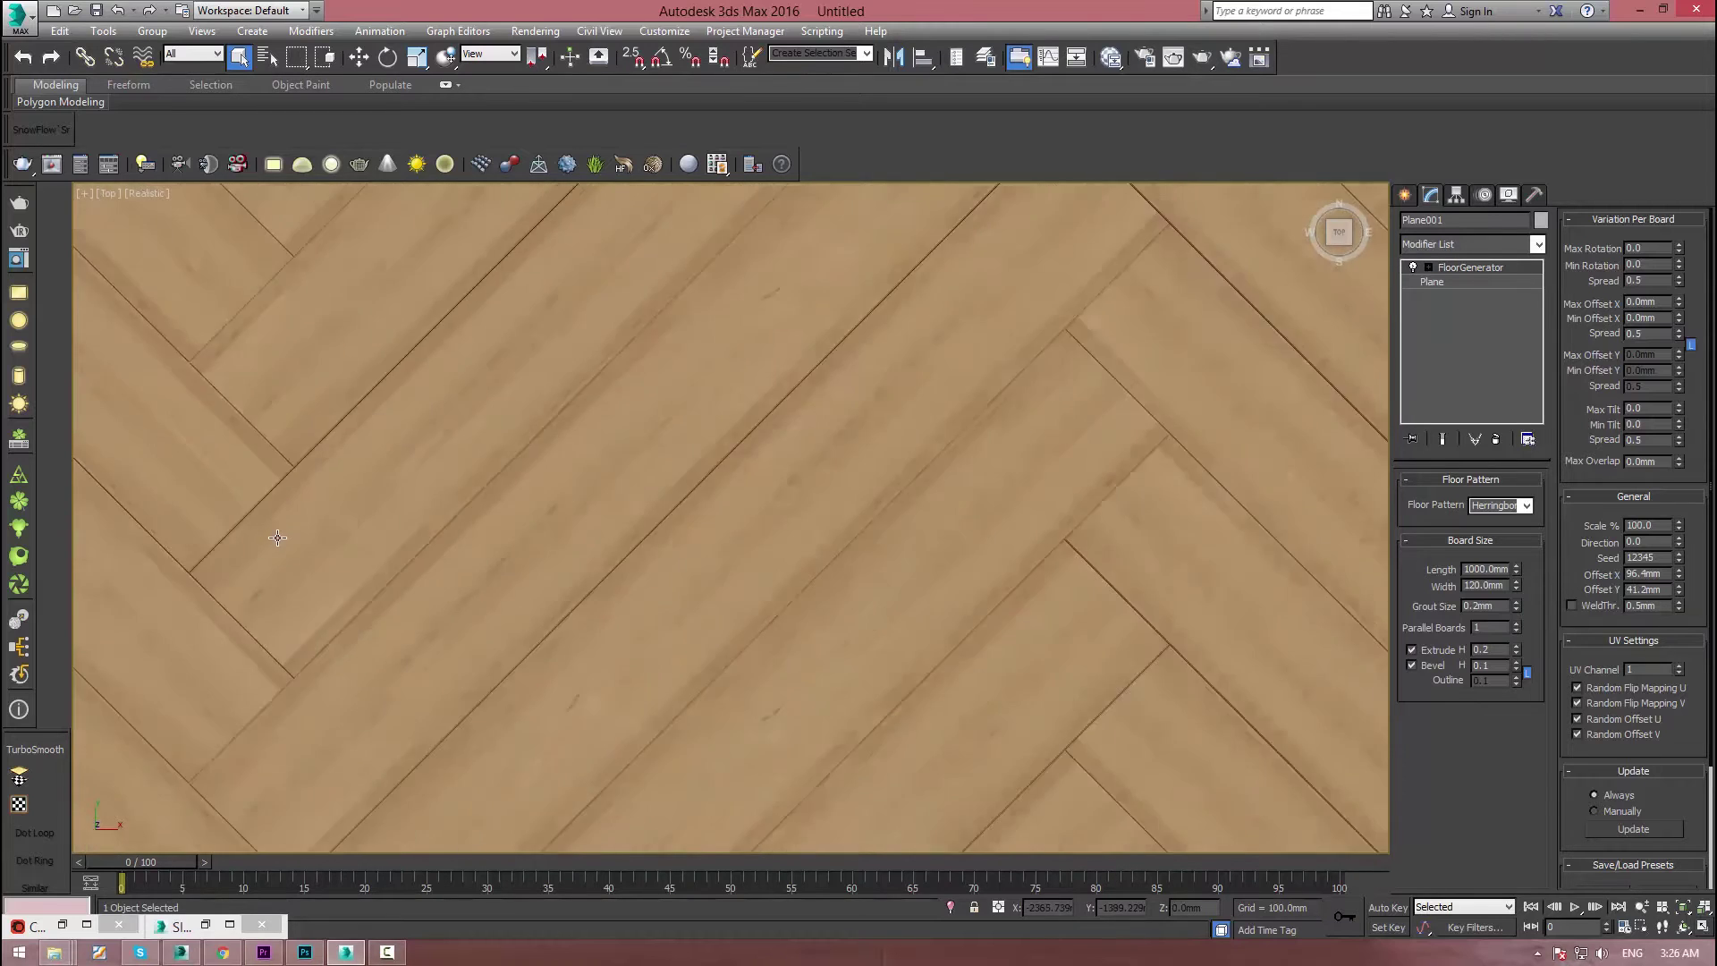
middle_drag(514, 286, 350, 639)
middle_drag(360, 501, 368, 829)
middle_drag(431, 683, 633, 347)
middle_drag(496, 458, 330, 450)
middle_drag(537, 520, 521, 417)
scroll(521, 417, down, 2)
middle_drag(658, 501, 602, 445)
scroll(463, 713, up, 6)
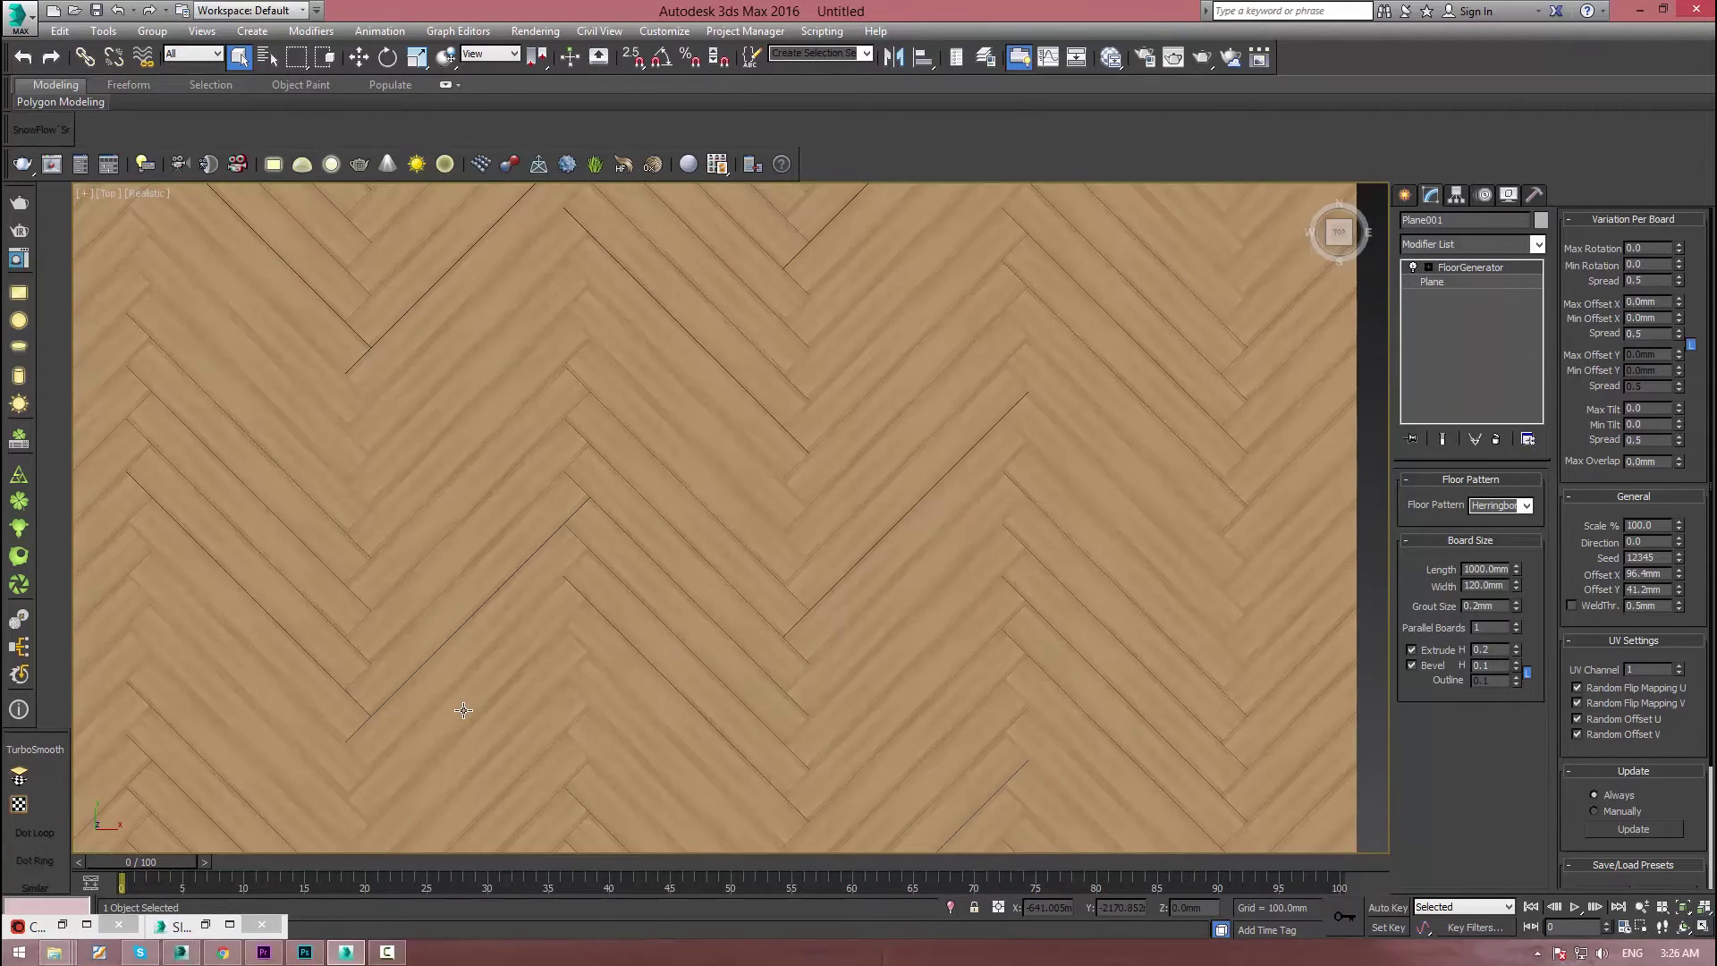
middle_drag(441, 689, 787, 630)
scroll(561, 654, down, 5)
scroll(397, 493, up, 5)
middle_drag(365, 501, 390, 447)
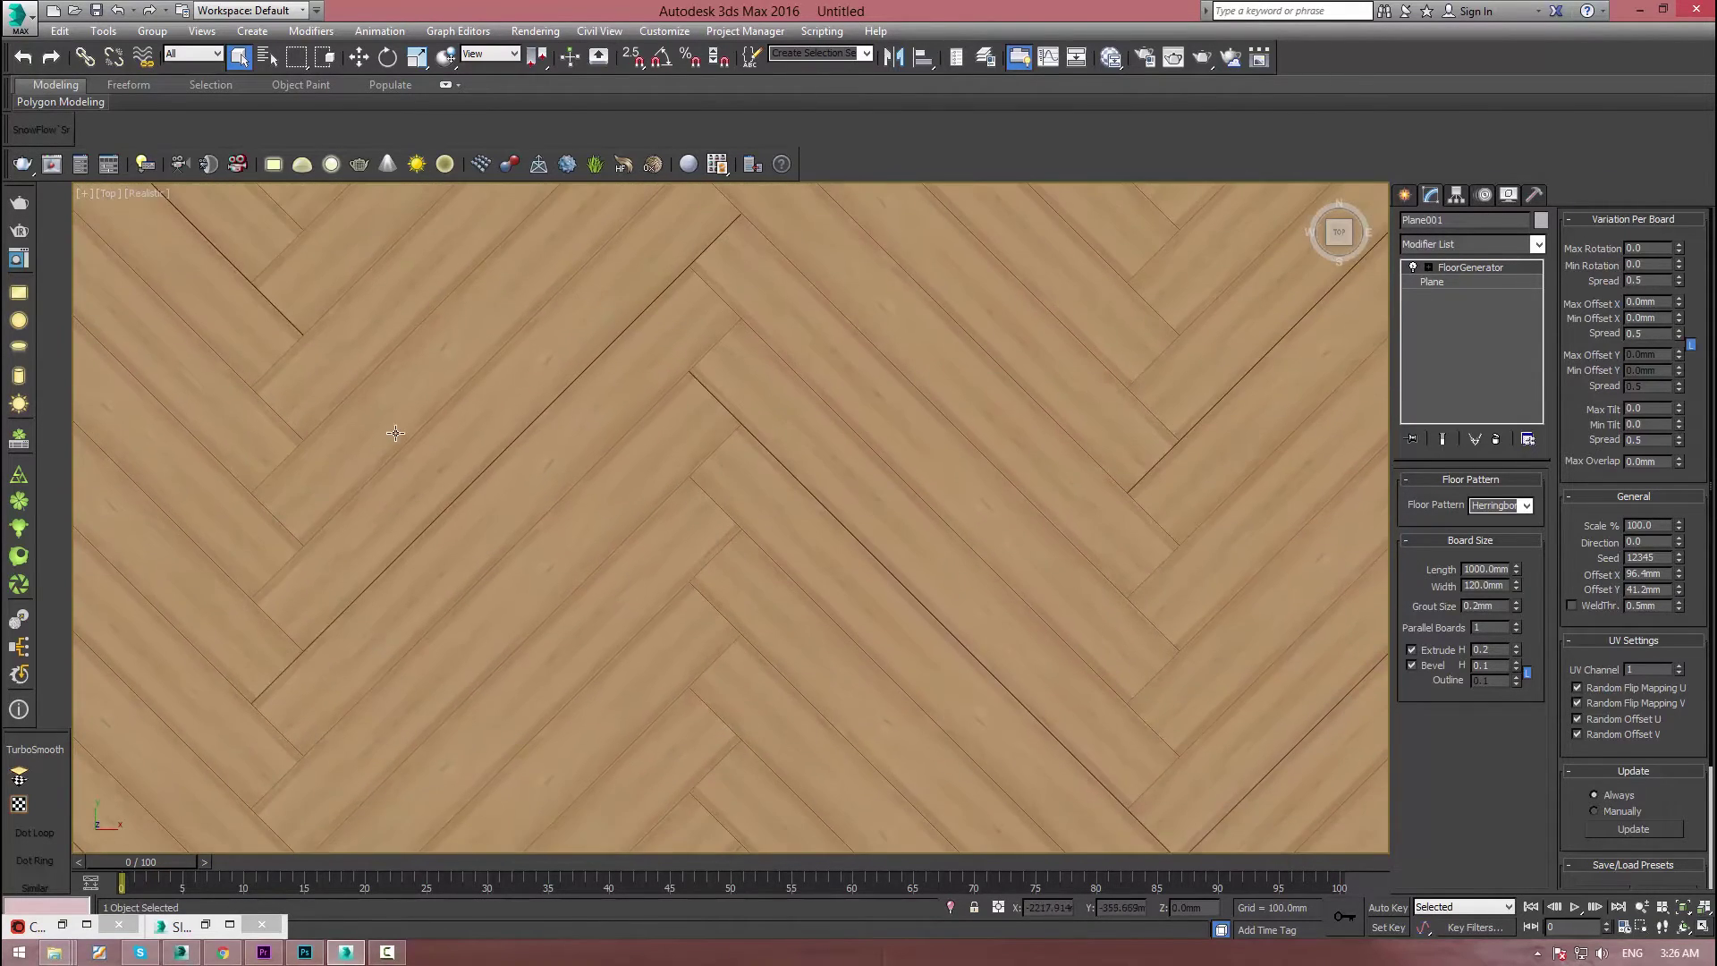
scroll(394, 465, down, 5)
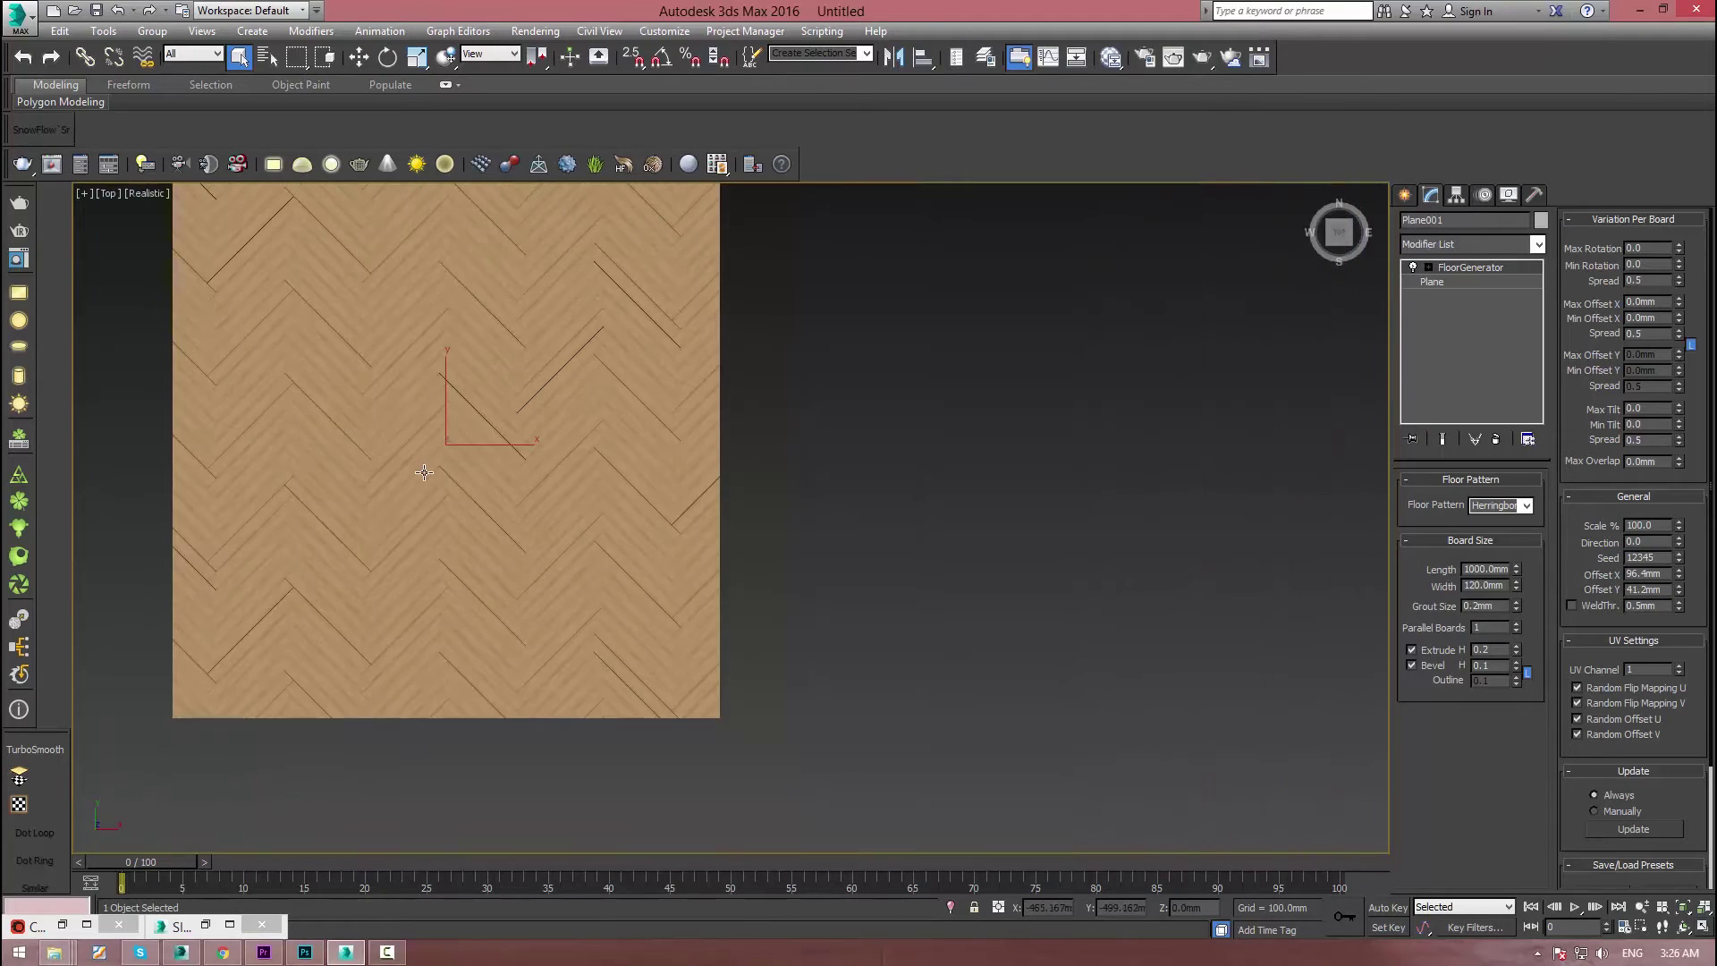
scroll(429, 485, up, 1)
middle_drag(430, 485, 429, 529)
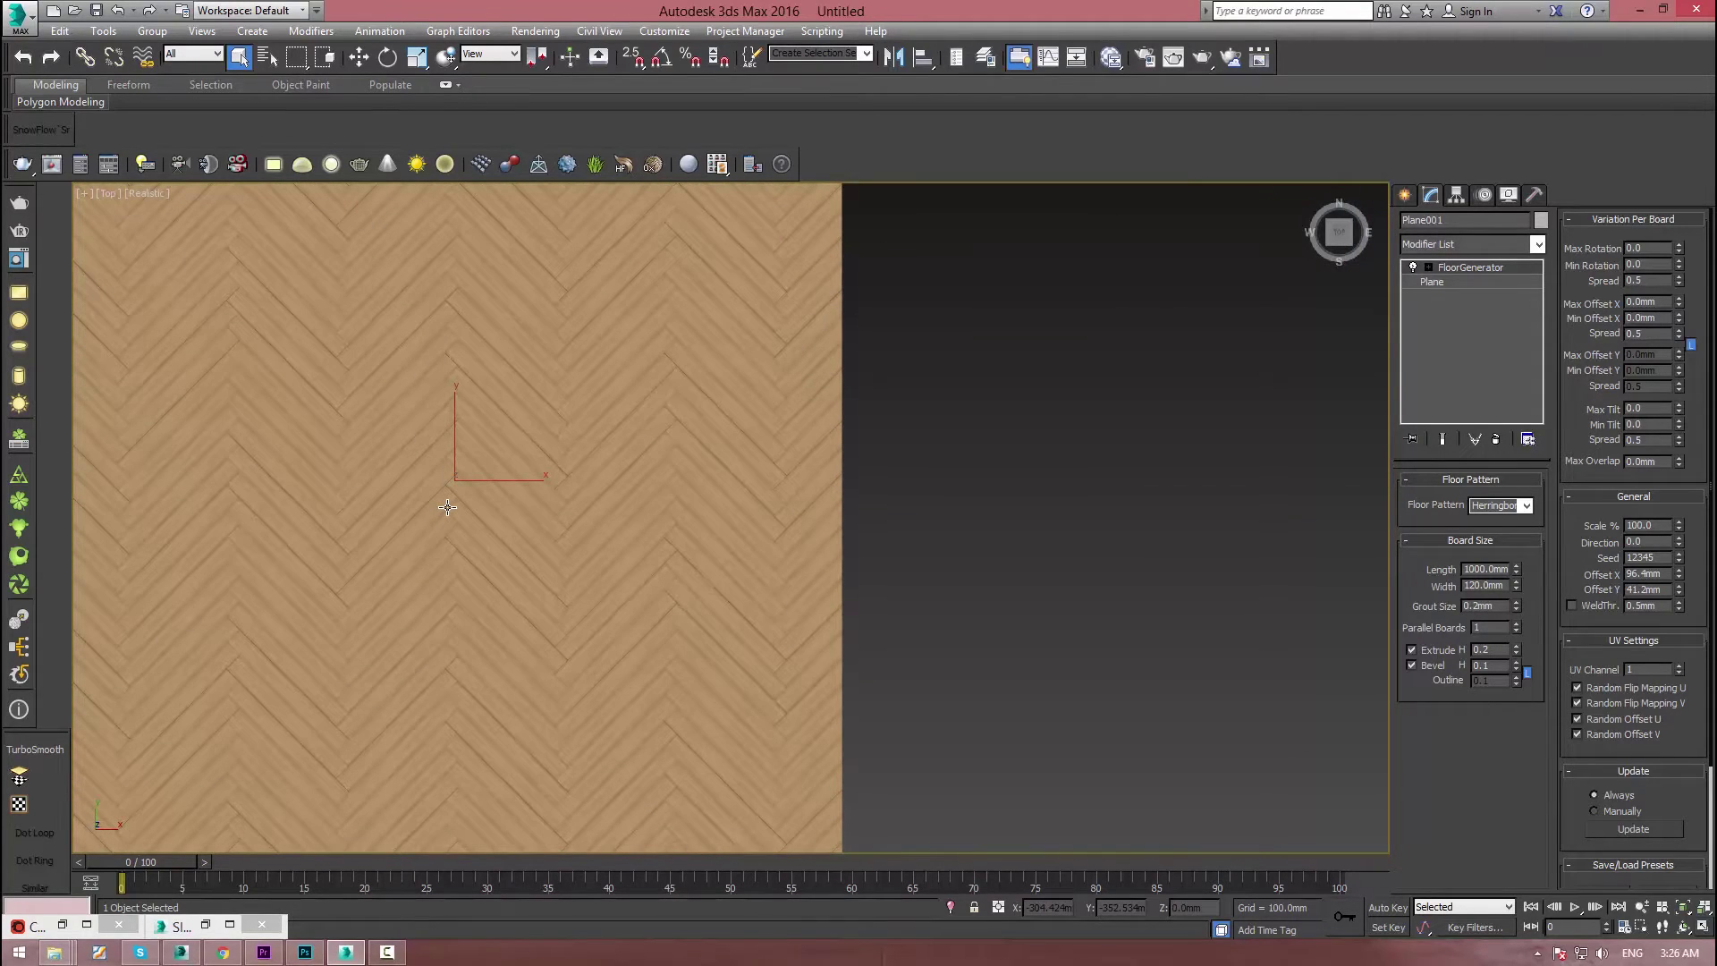
middle_drag(389, 499, 417, 671)
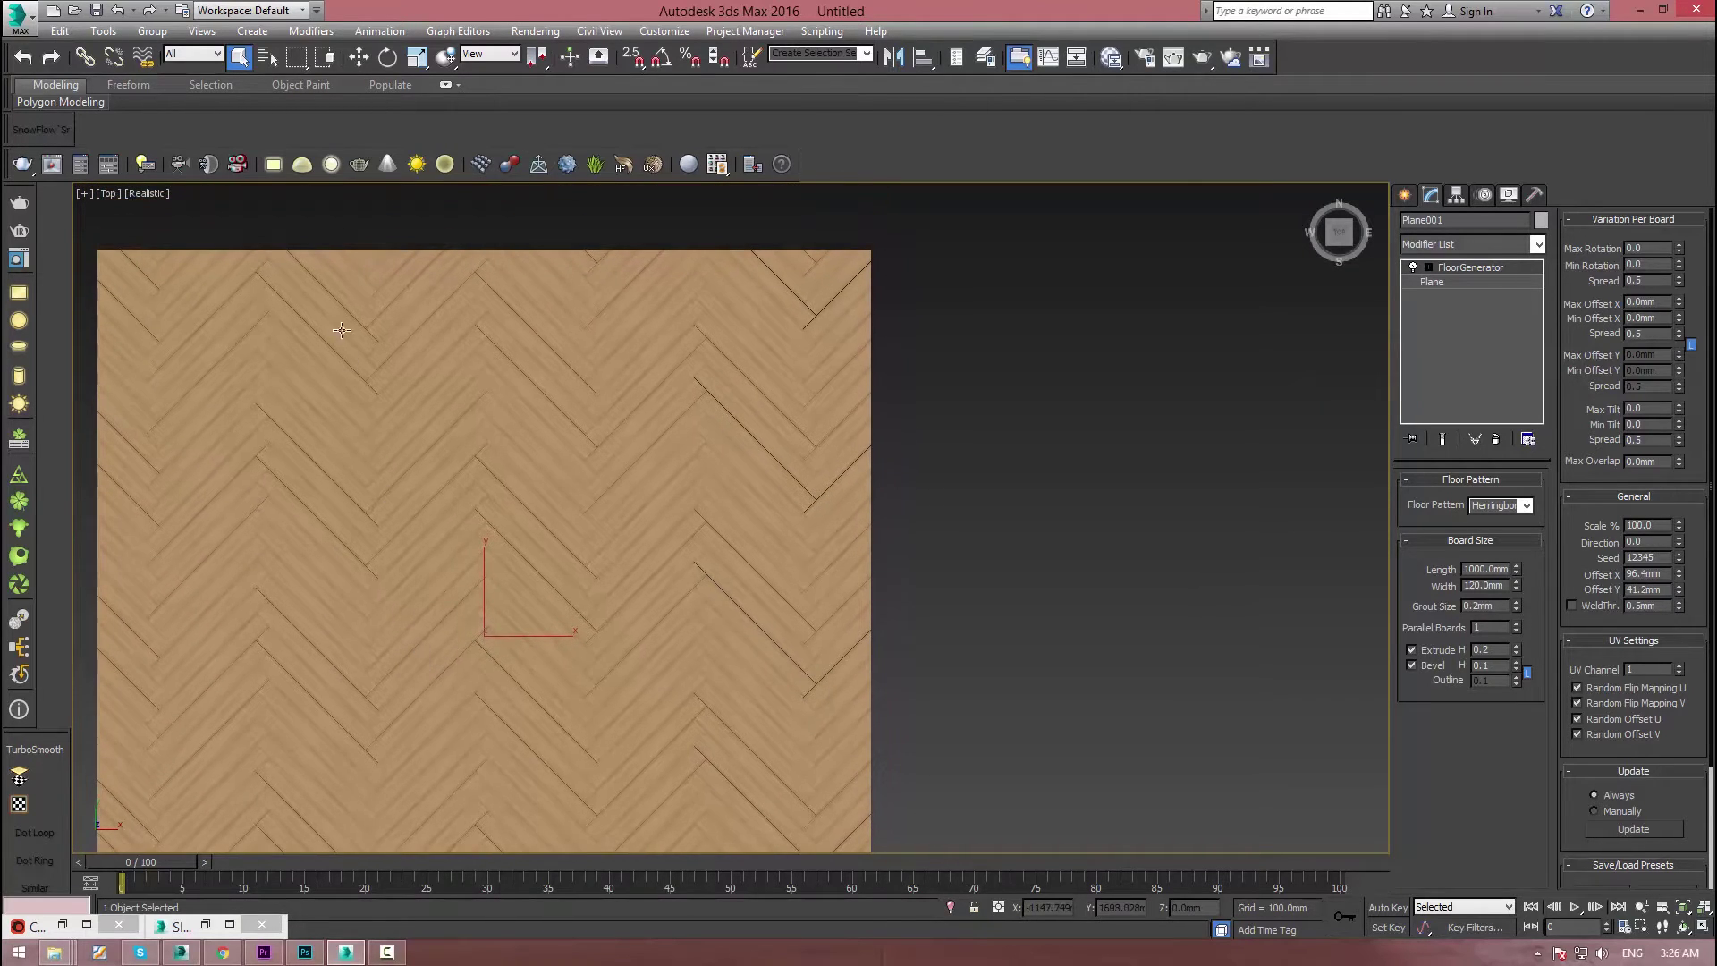
scroll(340, 309, up, 3)
middle_drag(341, 309, 546, 381)
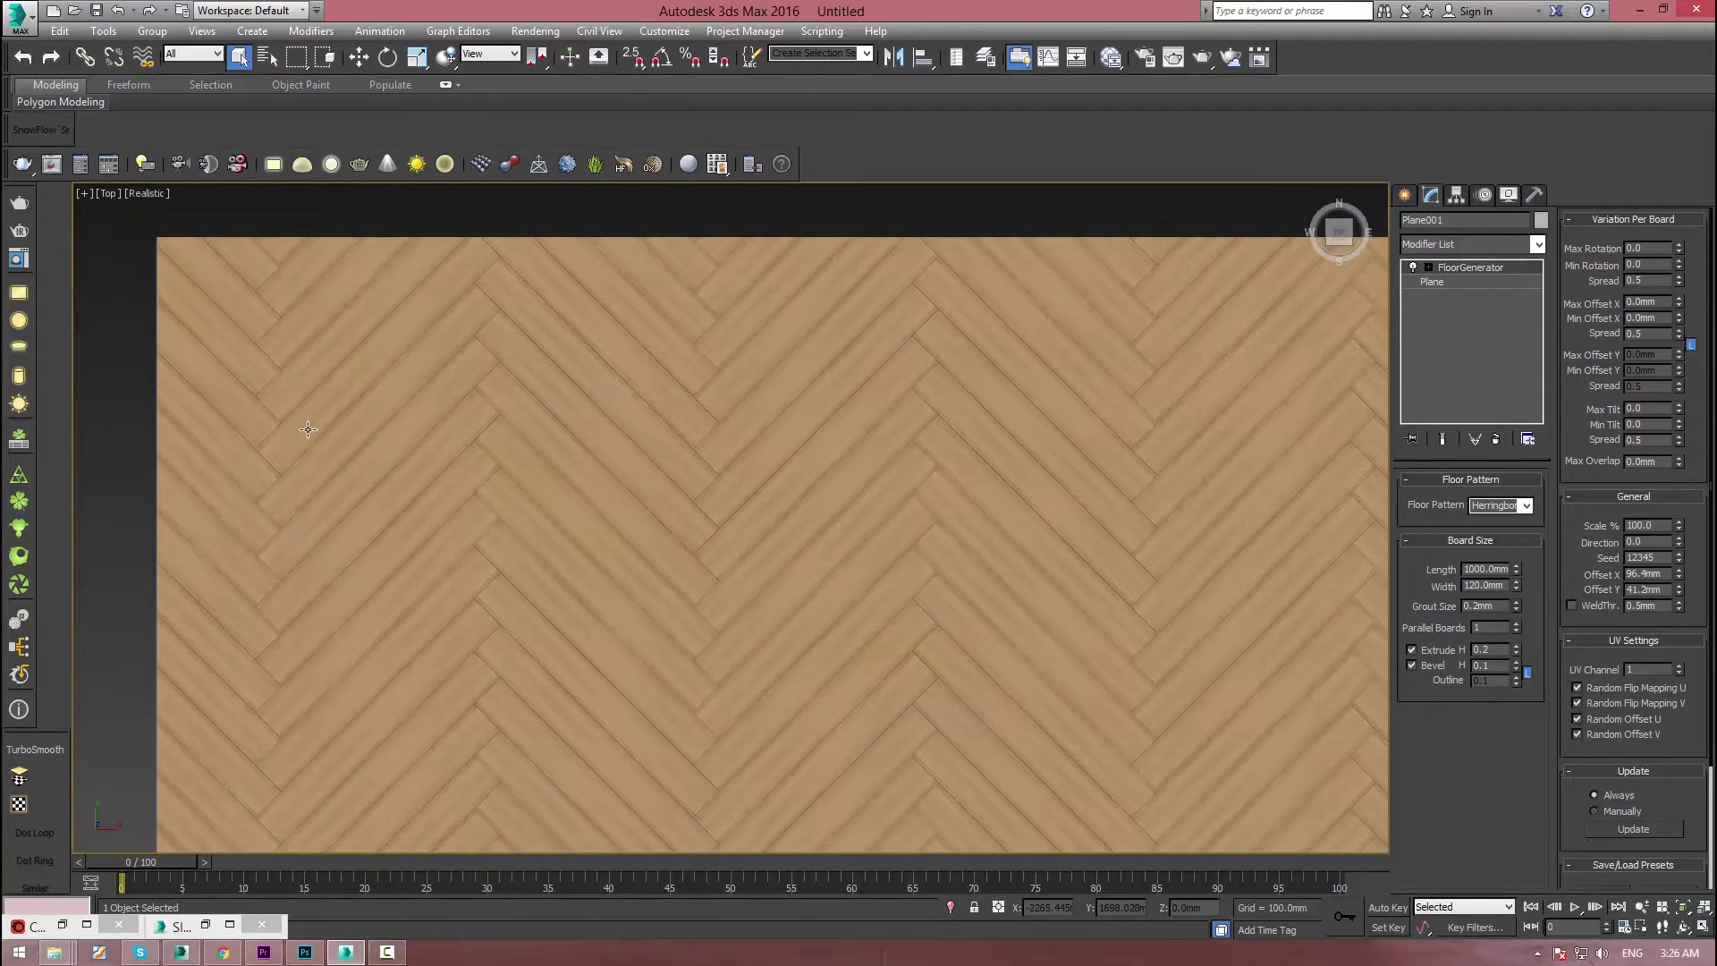
scroll(308, 430, up, 3)
scroll(306, 429, down, 3)
middle_drag(520, 543, 411, 430)
scroll(429, 462, up, 1)
scroll(411, 430, down, 3)
middle_drag(602, 510, 471, 310)
middle_drag(525, 540, 590, 705)
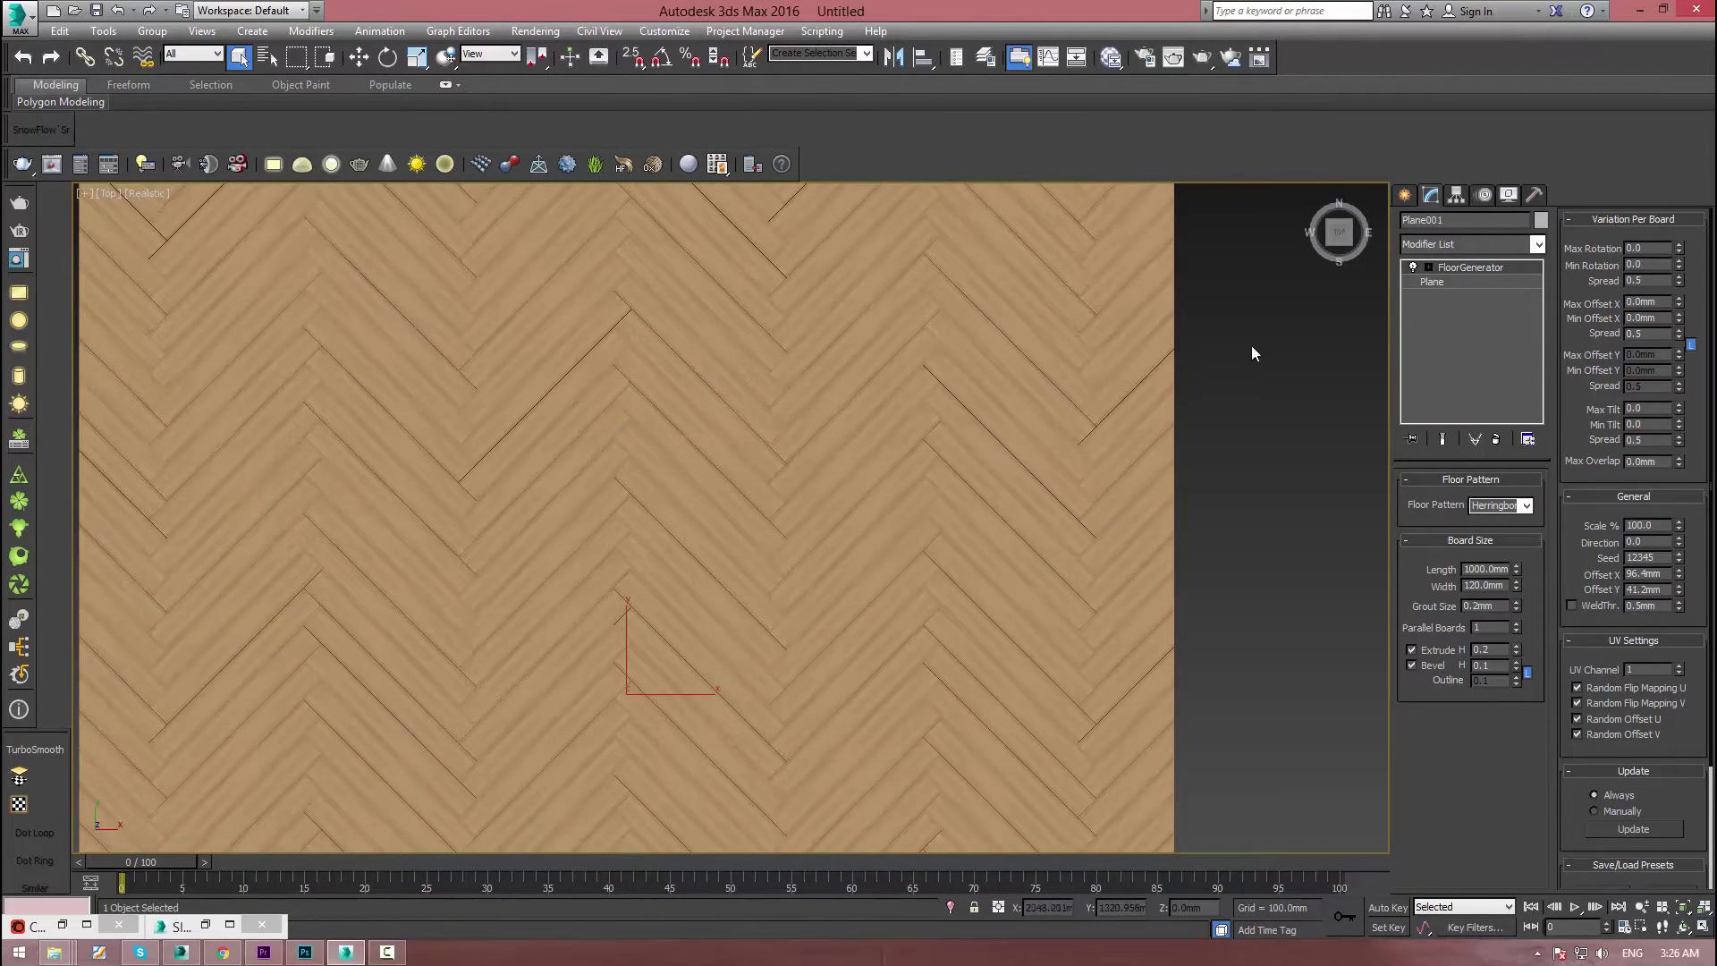
- Add an Unwrap UVW modifier above FloorGenerator on the floor plane
click(1437, 244)
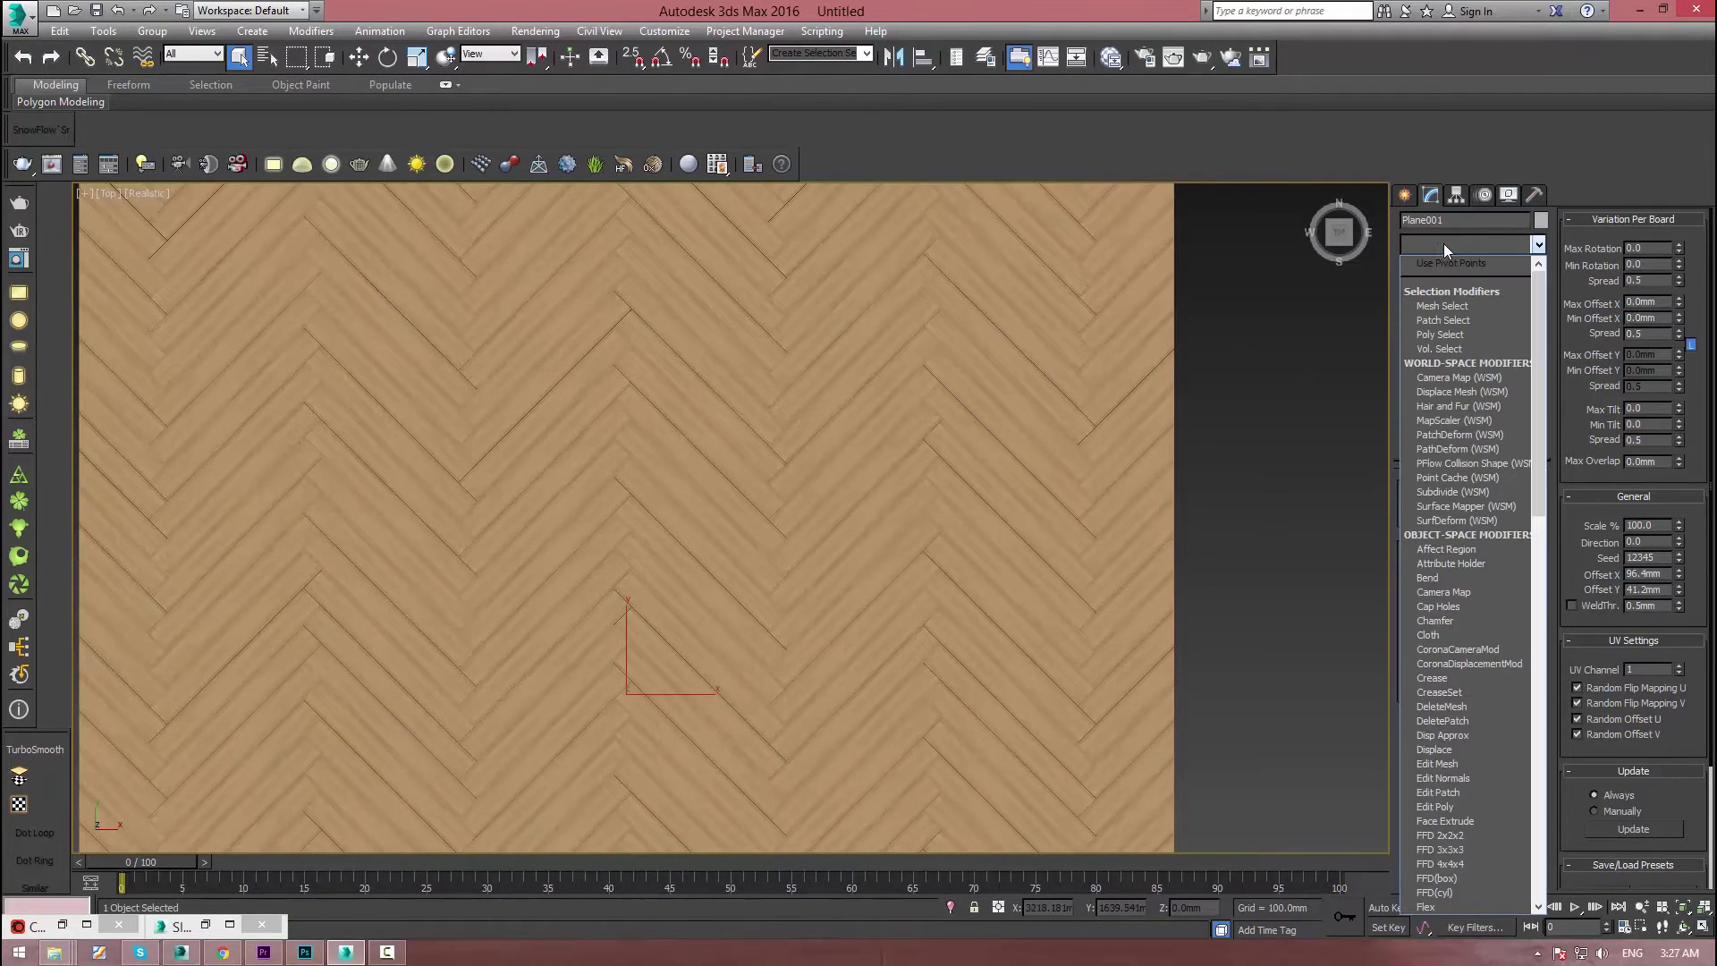
key(u)
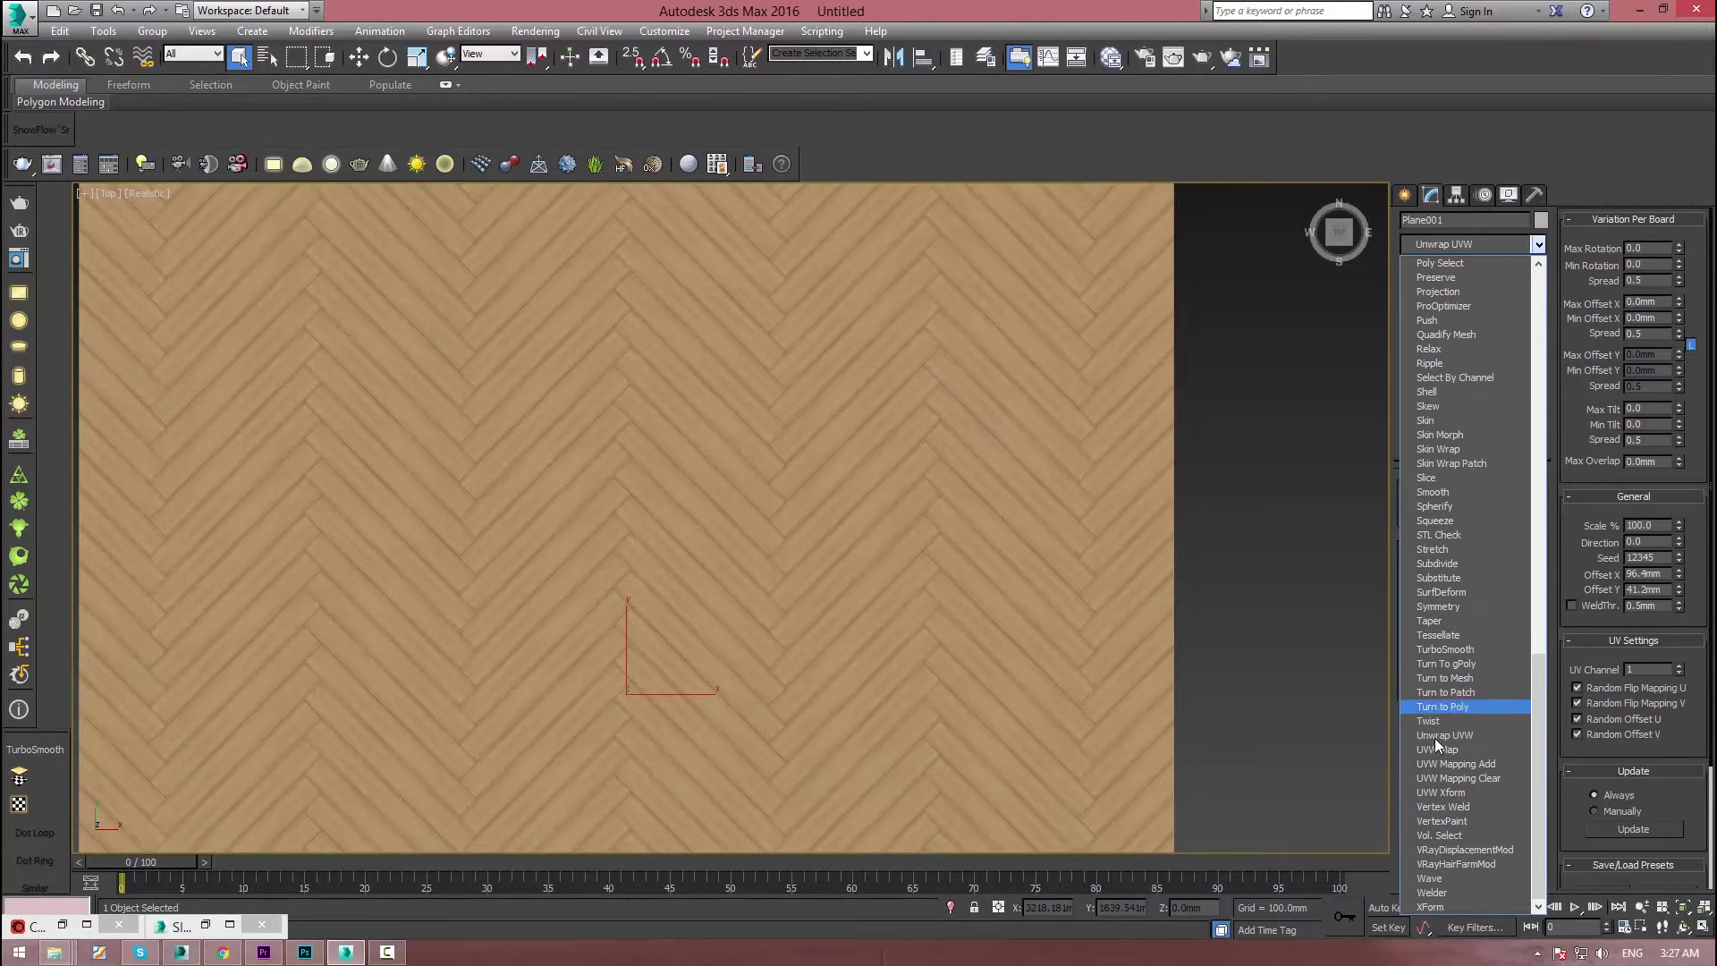
click(1440, 735)
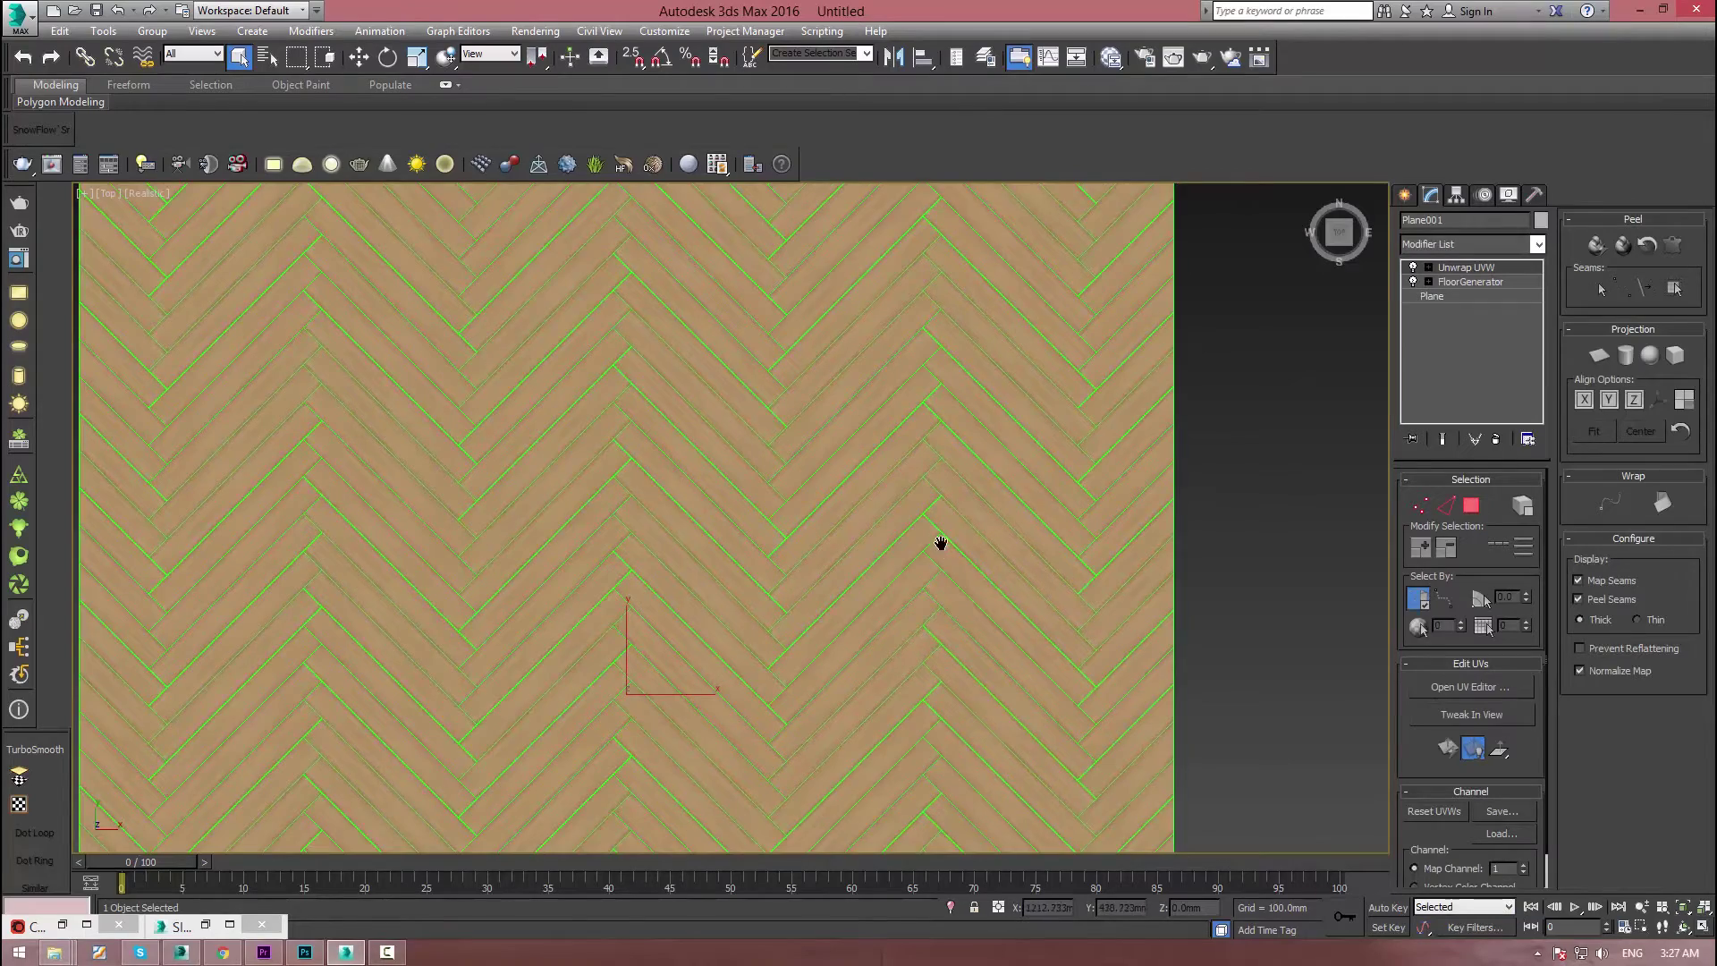
scroll(941, 543, down, 3)
middle_drag(931, 524, 759, 485)
scroll(777, 478, down, 3)
scroll(769, 485, up, 3)
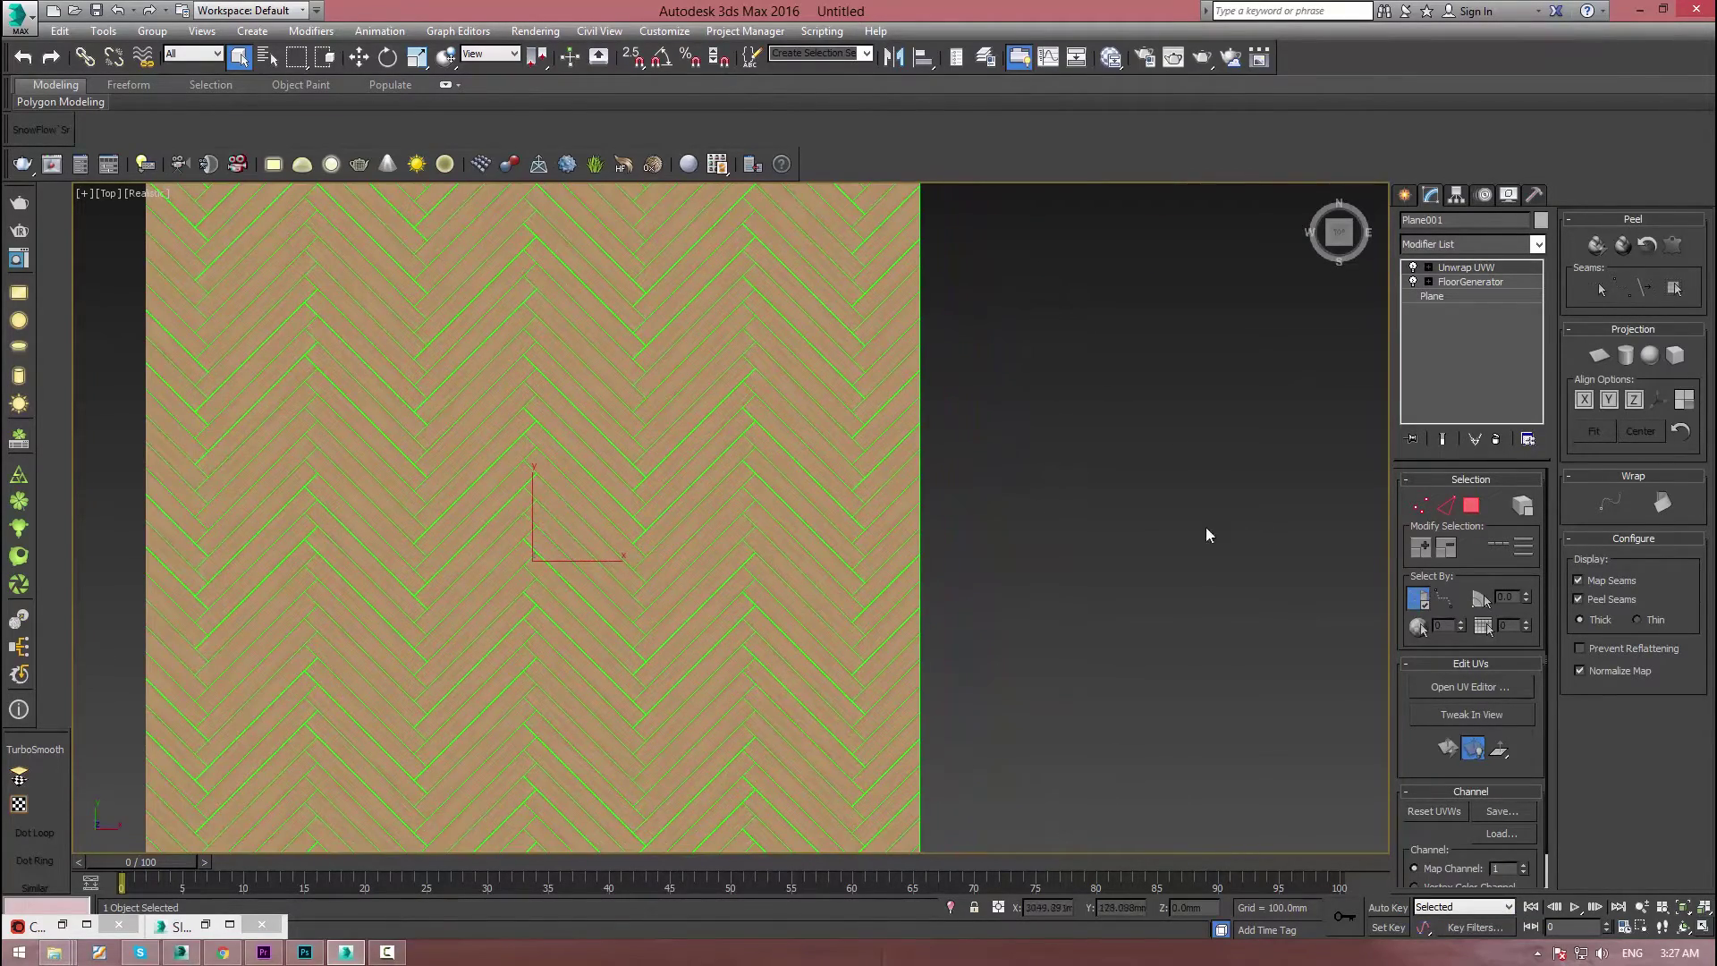
- Select all the floor's polygons at the Unwrap UVW modifier's polygon level
click(1471, 506)
middle_drag(845, 569, 843, 569)
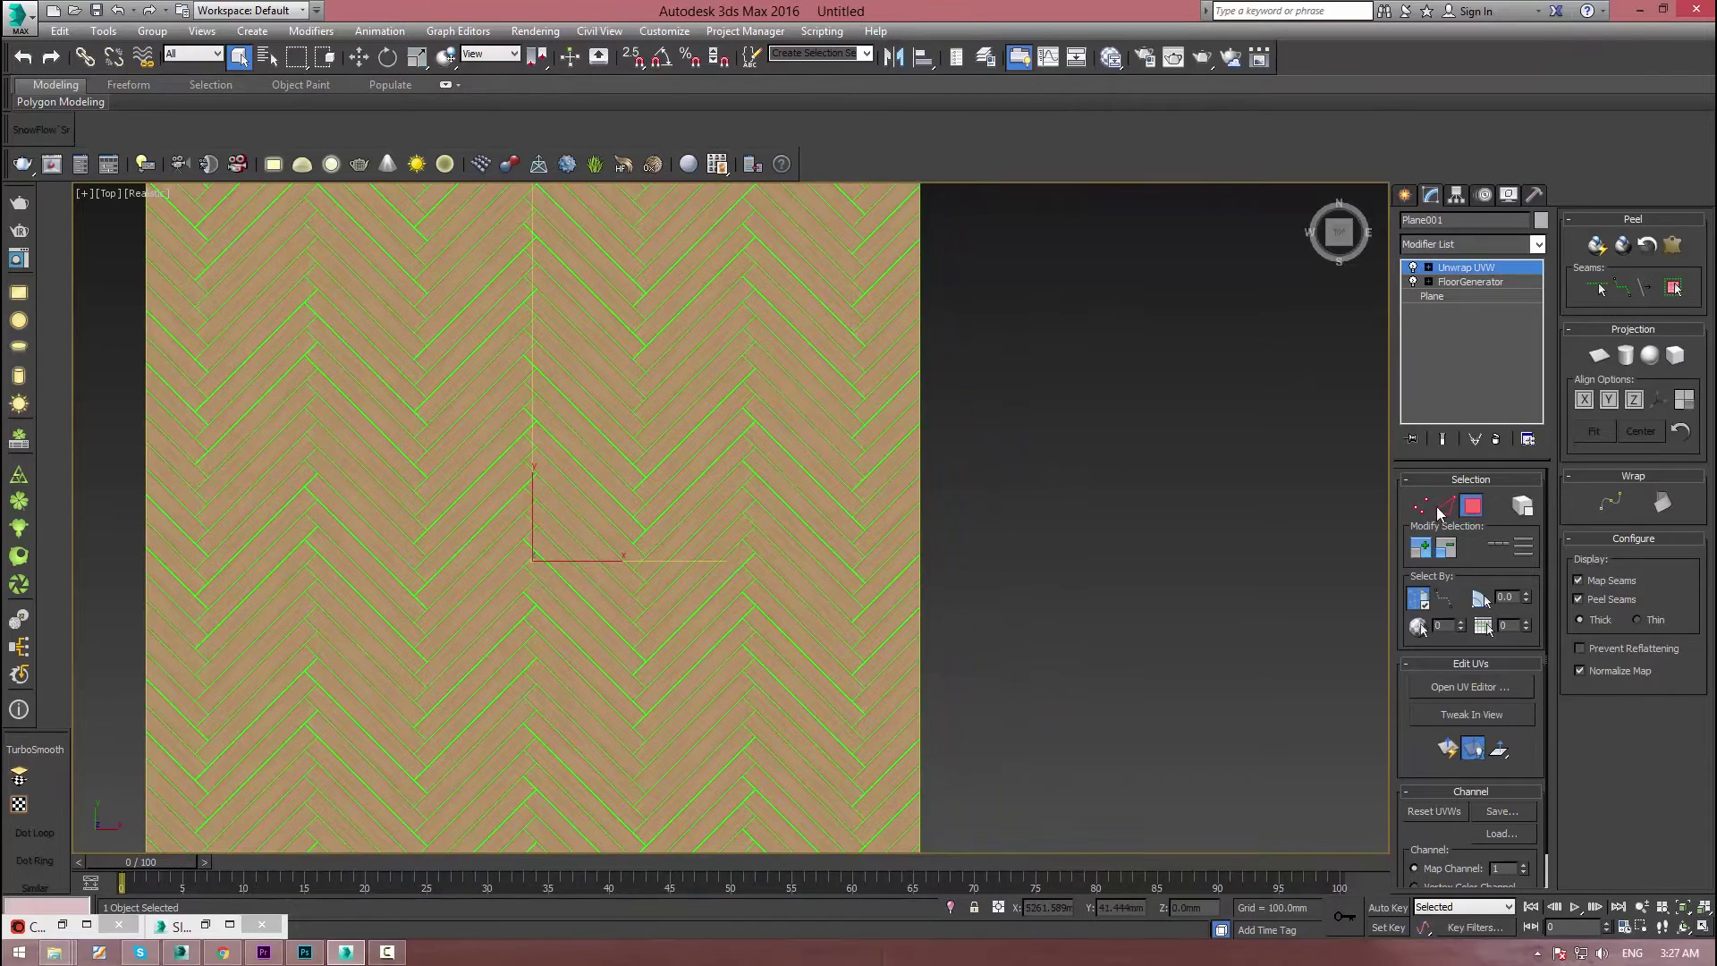
scroll(840, 565, down, 3)
scroll(839, 564, up, 3)
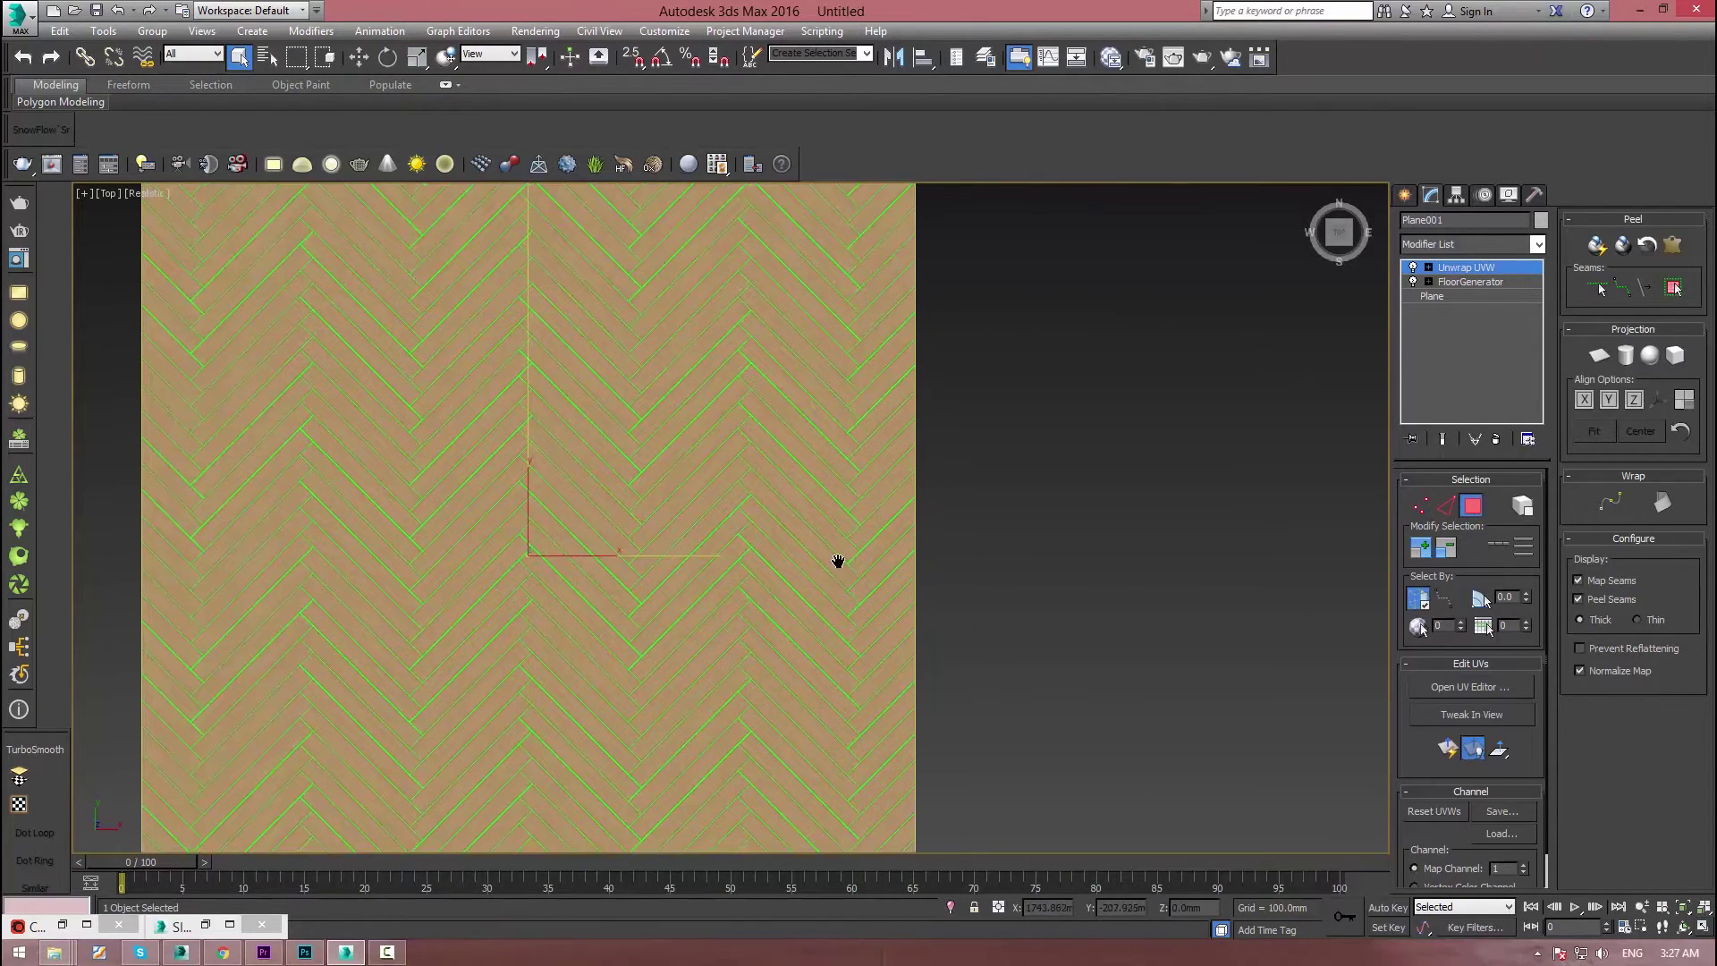
scroll(837, 560, down, 3)
key(ctrl+a)
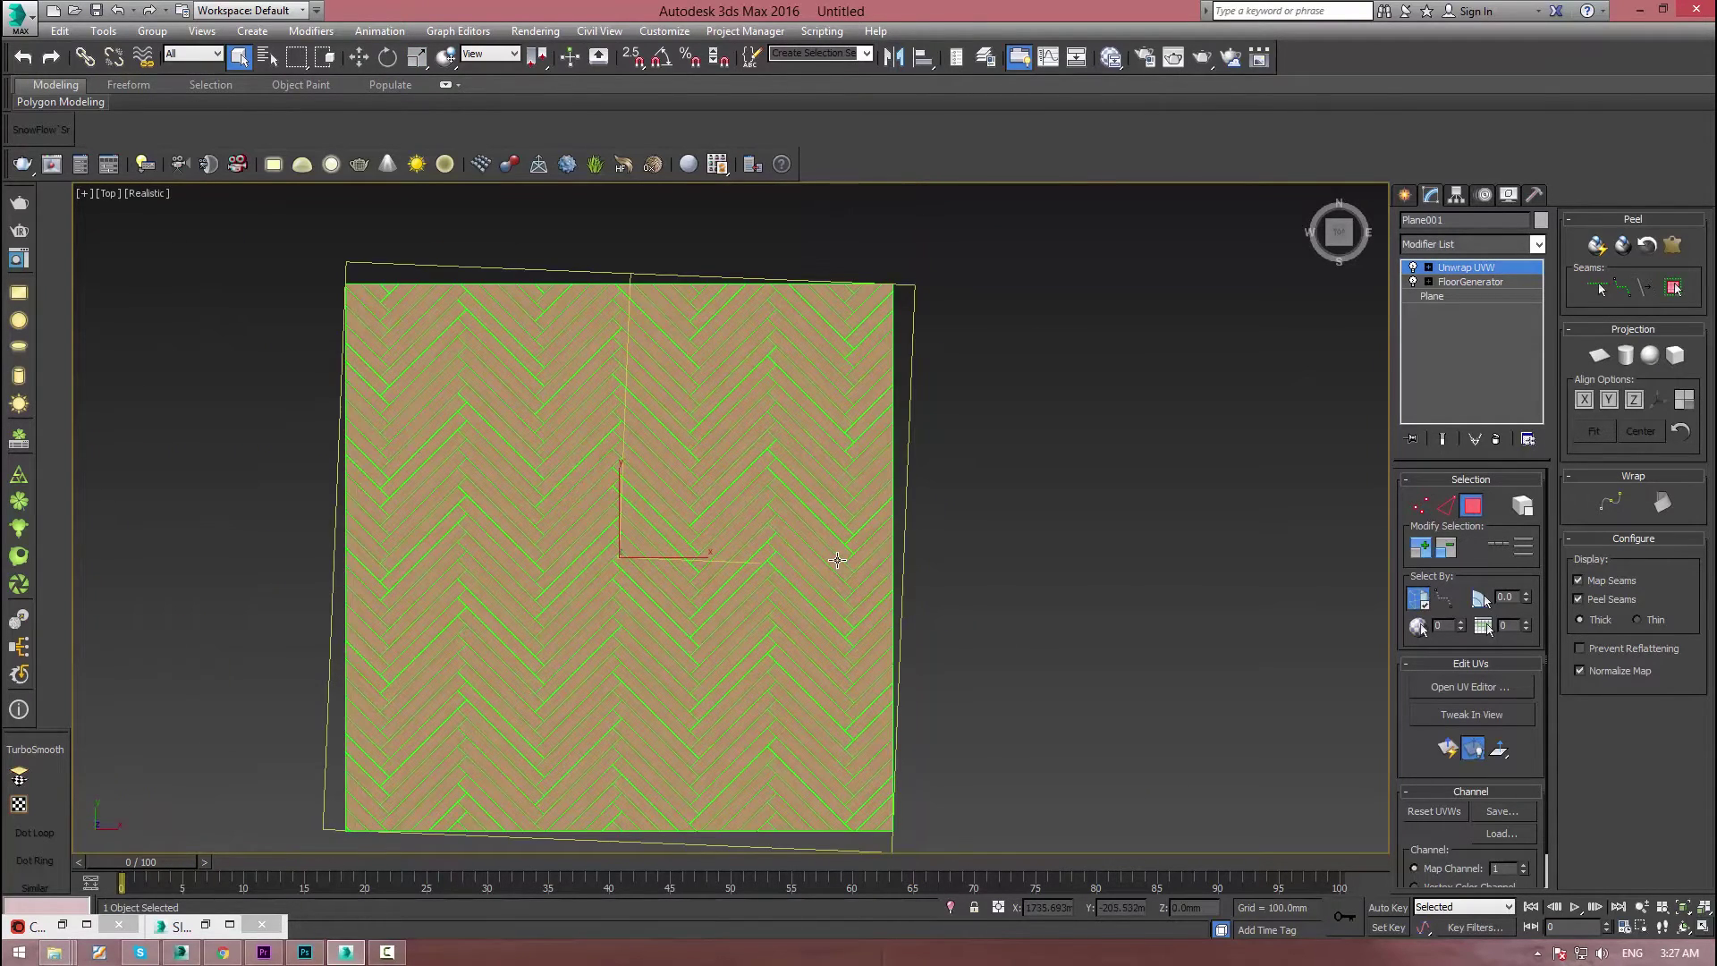
middle_drag(837, 560, 826, 549)
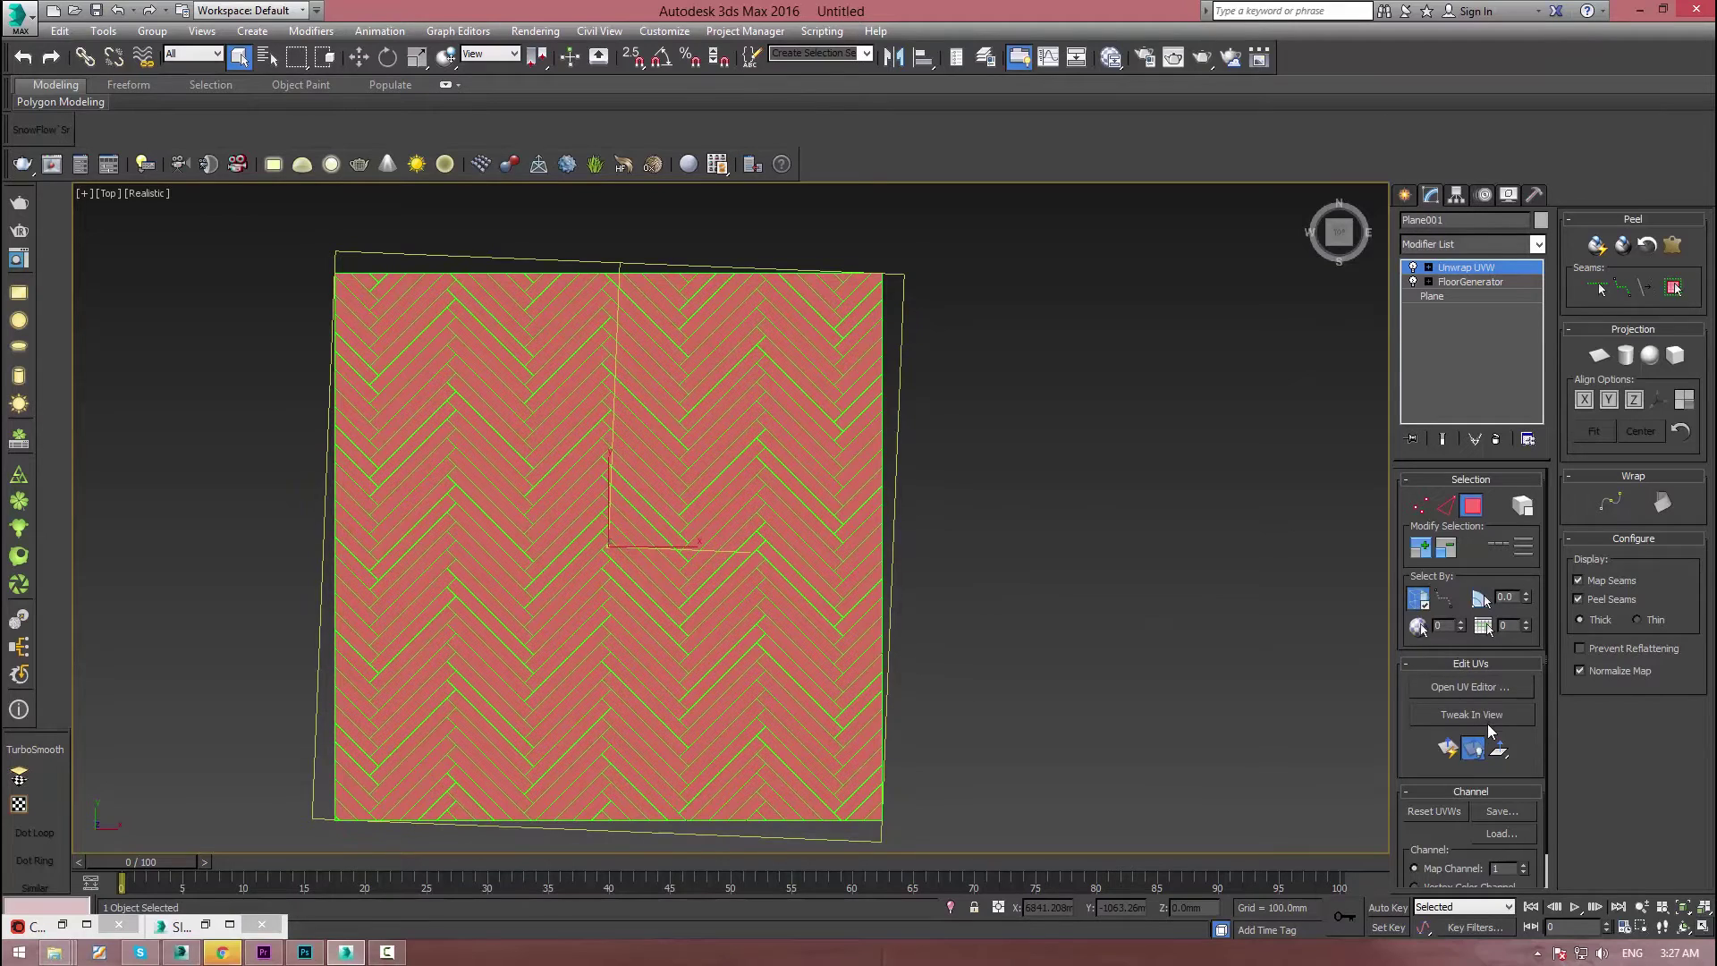
- Apply a quick planar map aligned to the Z axis to all the selected board faces
drag(1500, 749, 1498, 726)
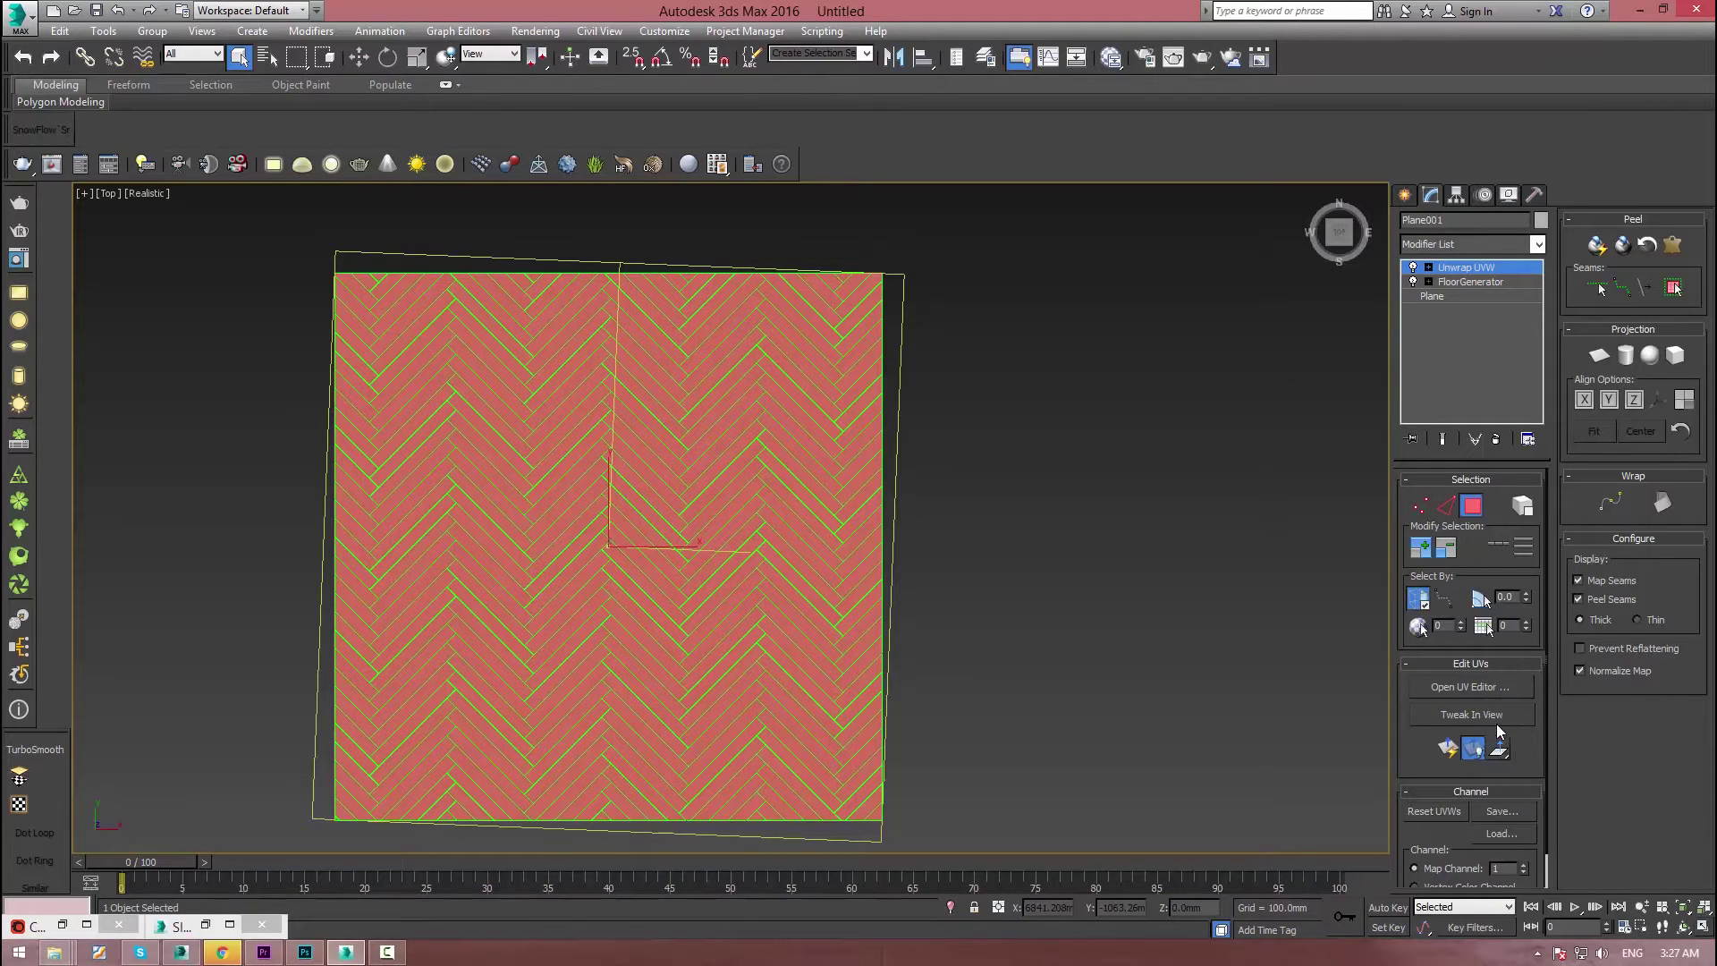
click(1447, 749)
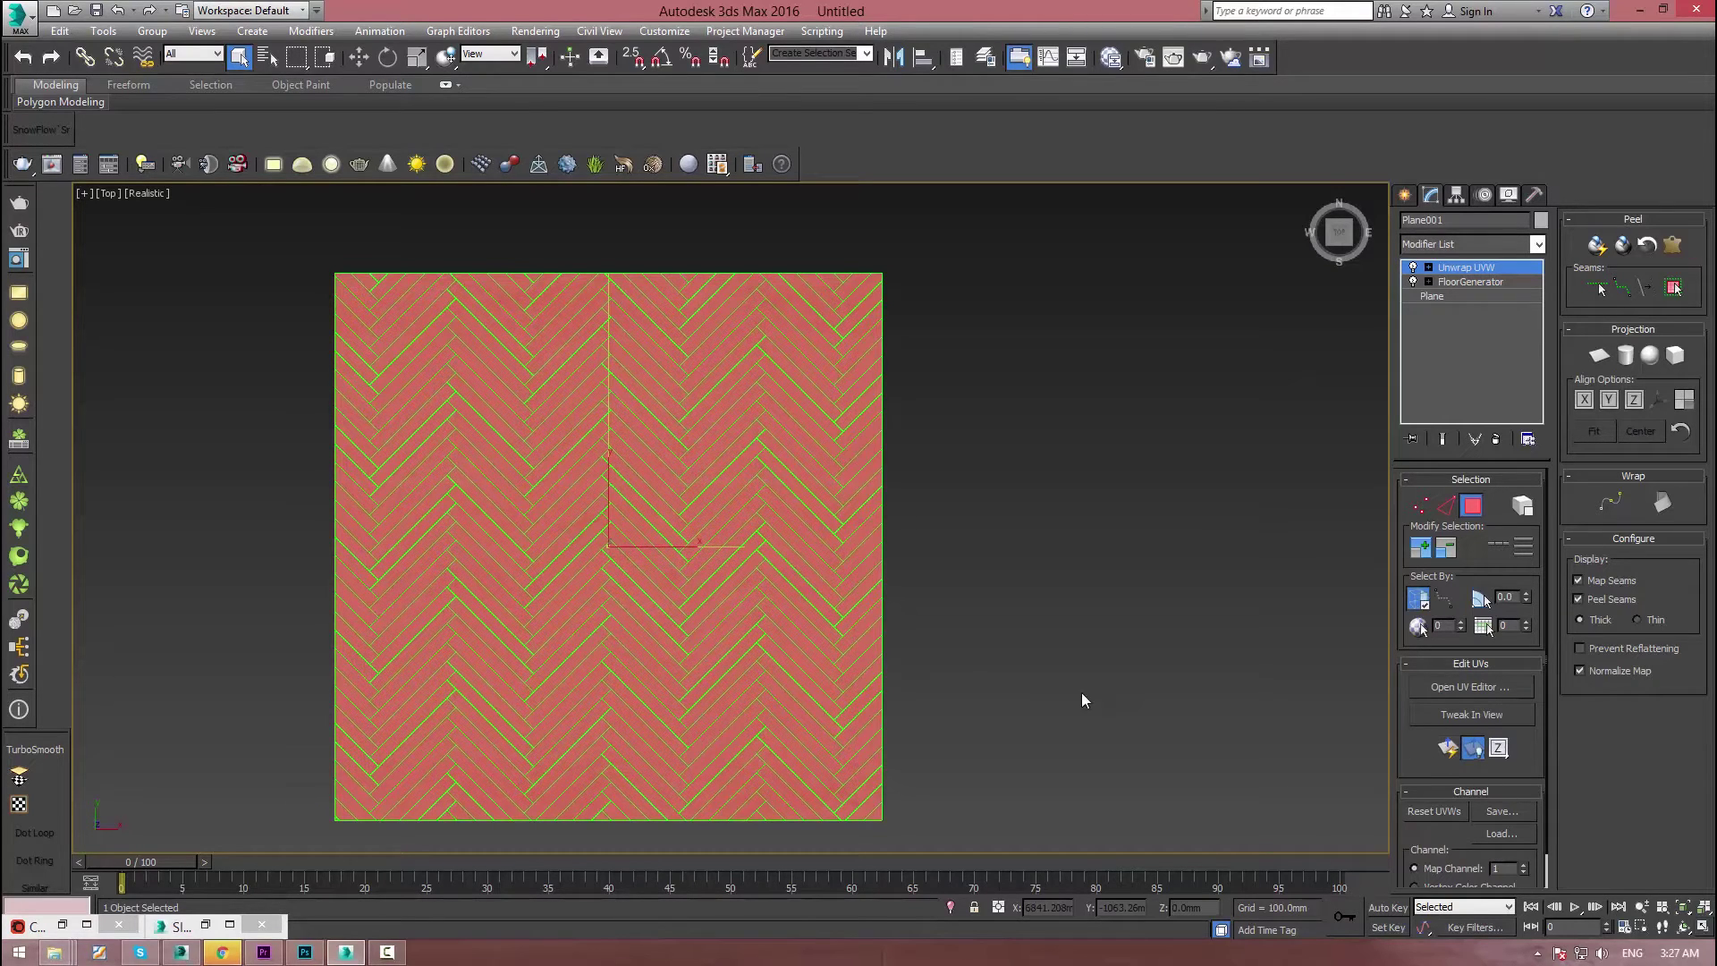
click(909, 657)
middle_drag(910, 657, 907, 619)
middle_drag(668, 543, 665, 587)
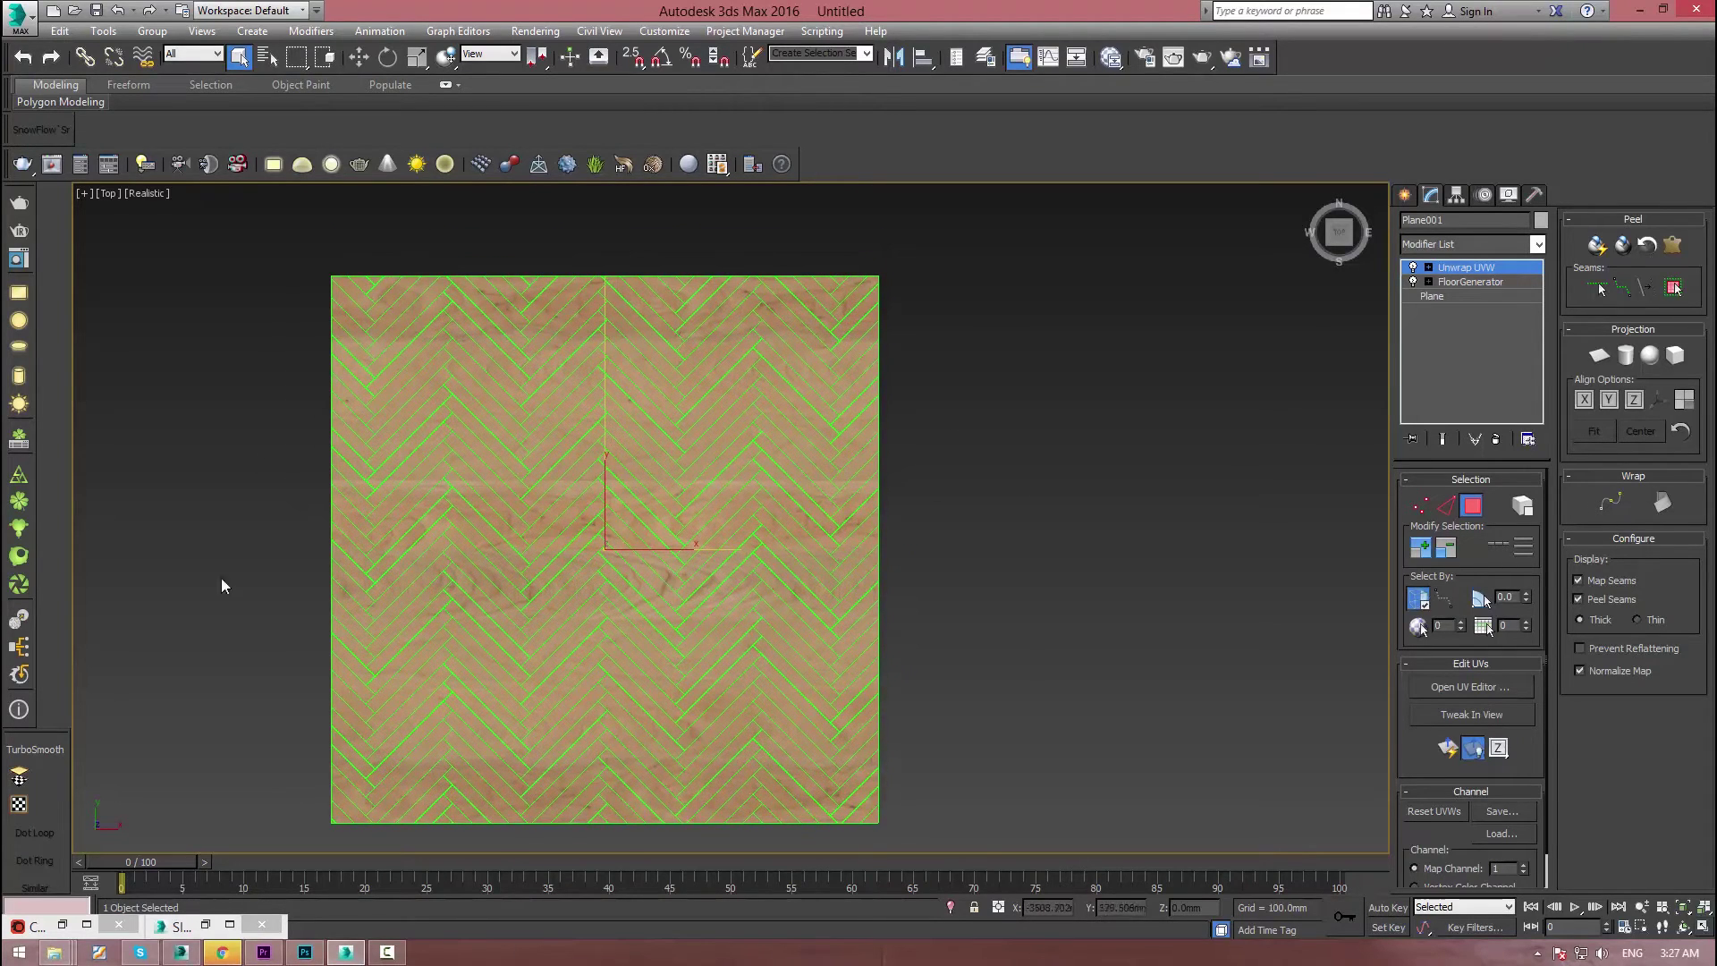
- Examine how the planar-mapped wood texture spreads across the floor boards
middle_drag(434, 492, 433, 581)
scroll(414, 432, up, 2)
middle_drag(419, 424, 427, 284)
scroll(422, 424, up, 1)
scroll(422, 424, down, 1)
scroll(438, 283, down, 1)
mouse_move(492, 441)
middle_down()
mouse_move(498, 475)
mouse_move(503, 448)
middle_up()
middle_drag(796, 593, 778, 598)
scroll(678, 493, up, 1)
scroll(678, 494, down, 1)
middle_drag(675, 500, 660, 492)
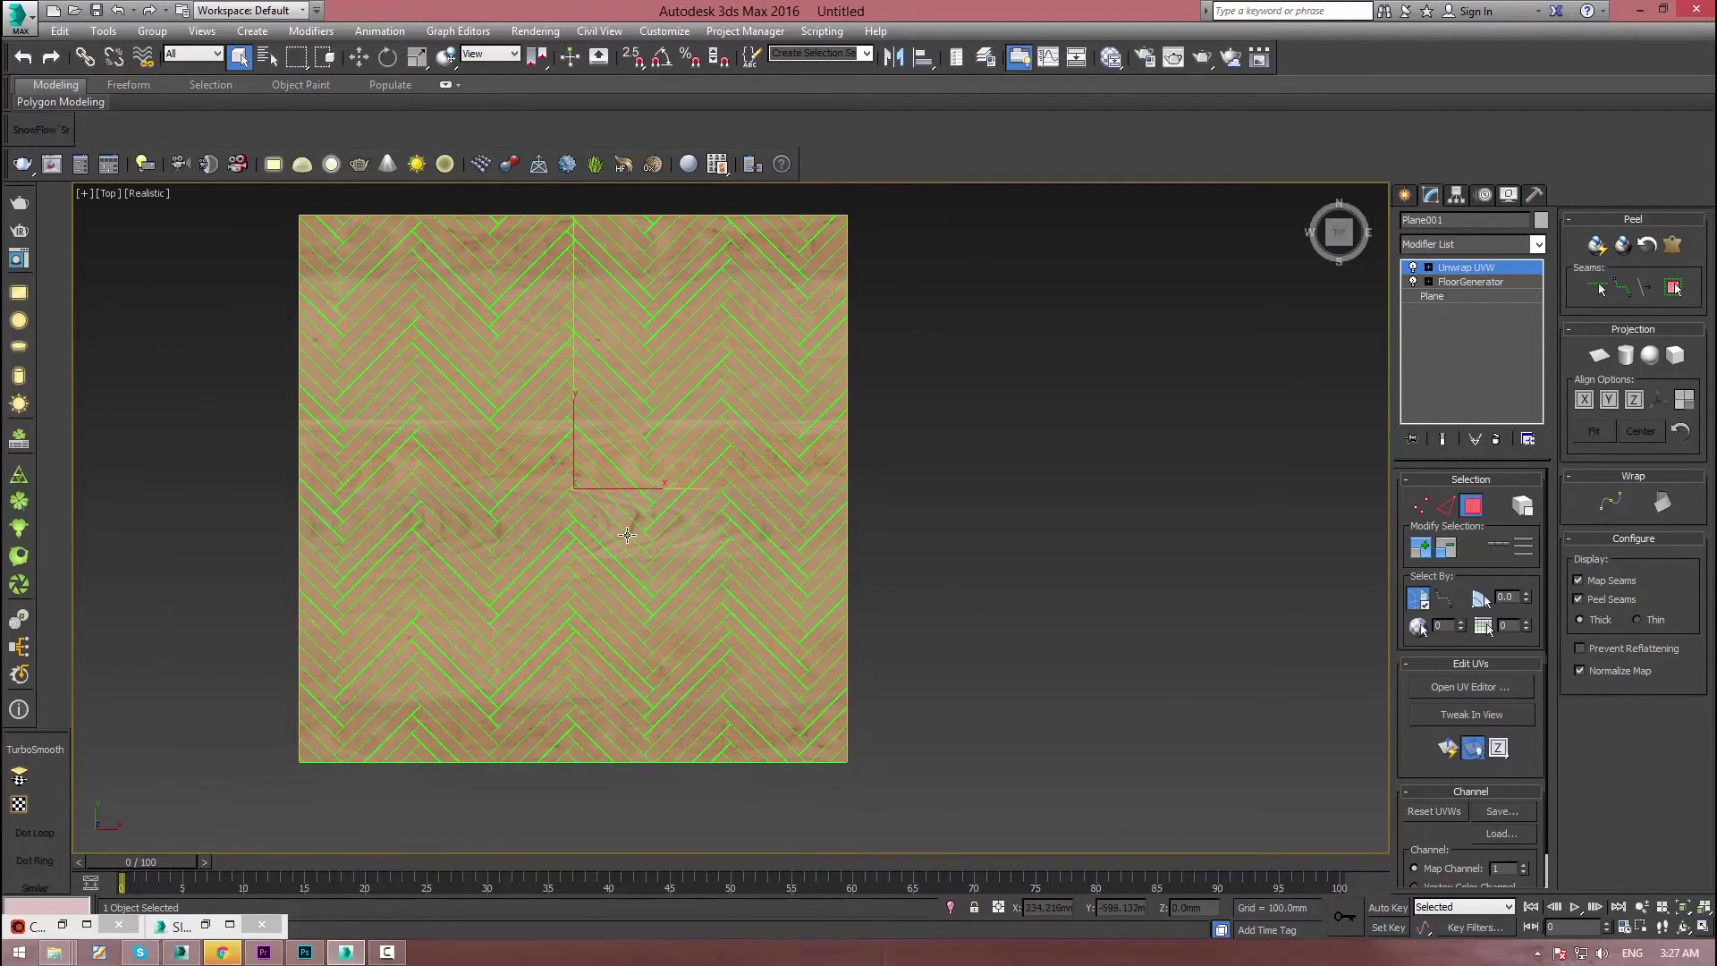
scroll(626, 535, up, 2)
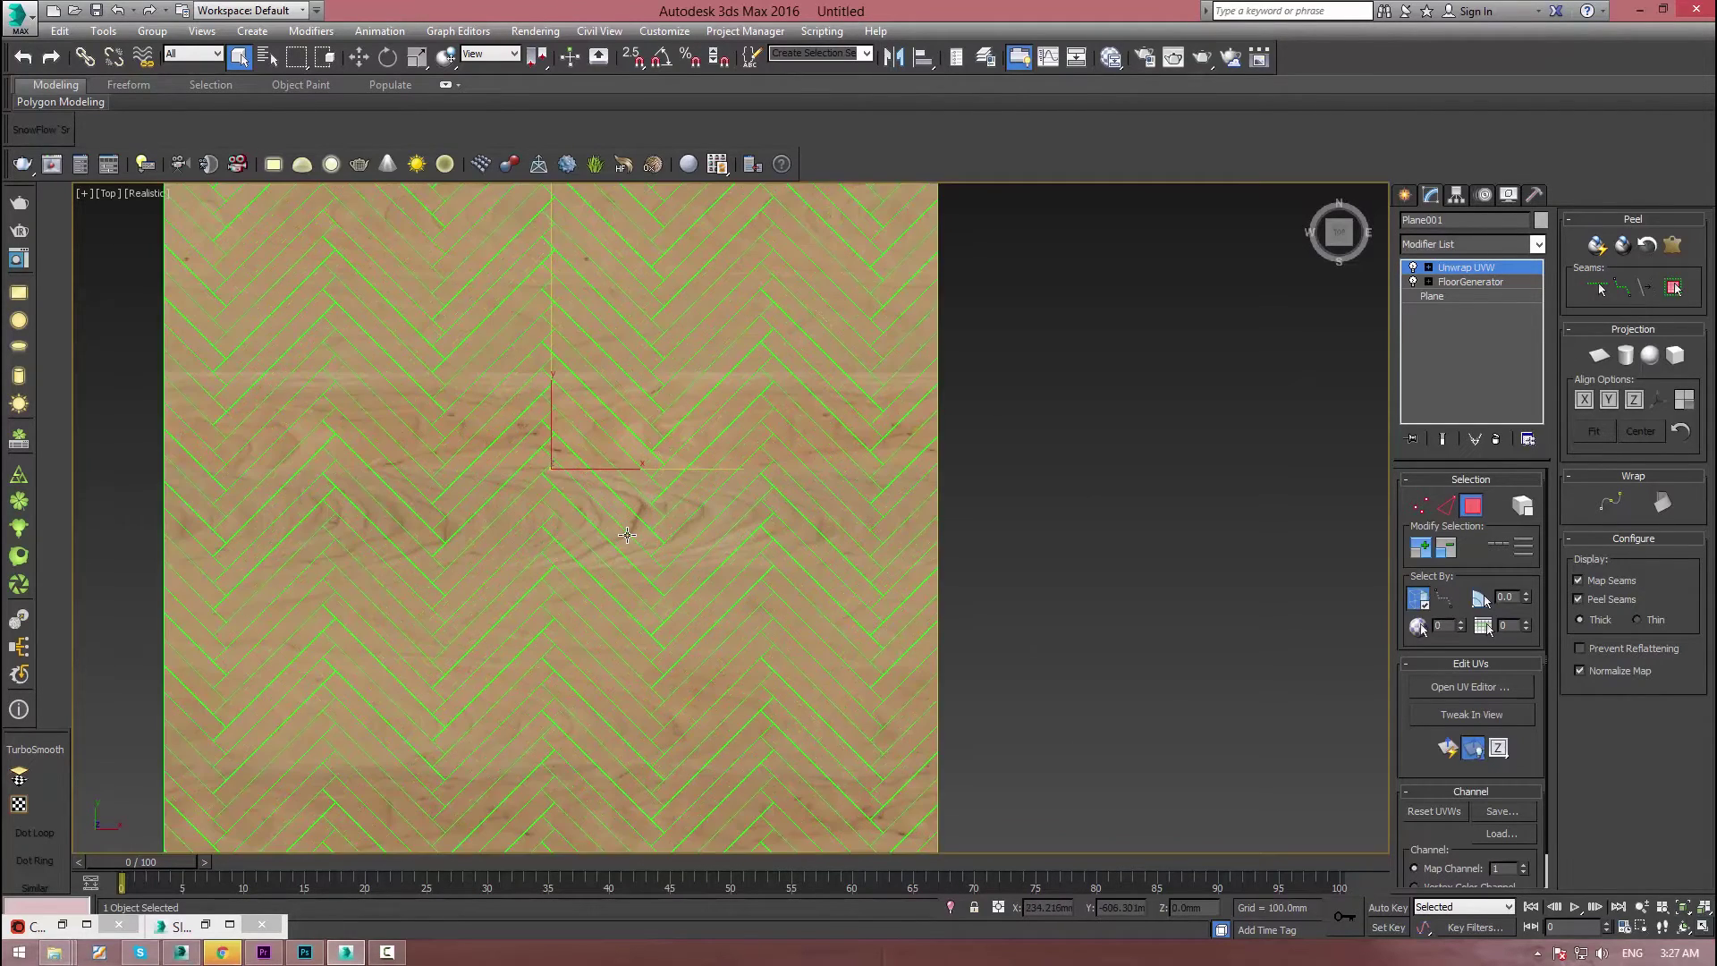
- Open the UV editor for the floor and place its window beside the boards in the Top view
click(1454, 685)
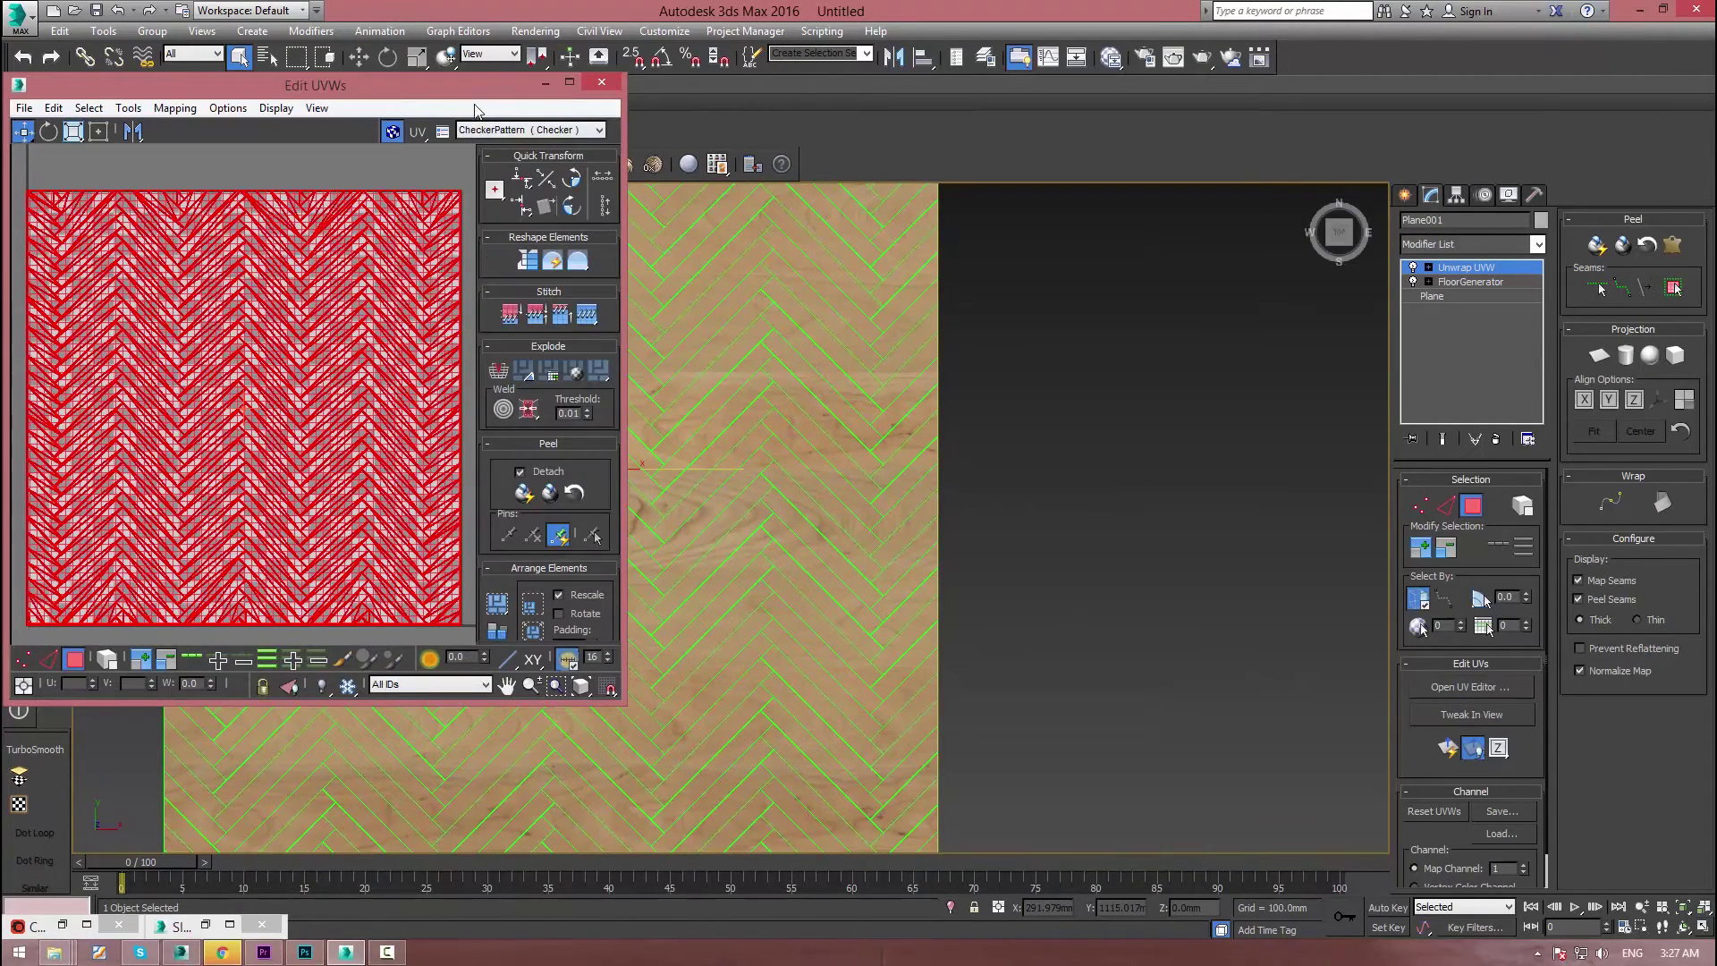
drag(437, 88, 1230, 227)
middle_drag(589, 446, 458, 439)
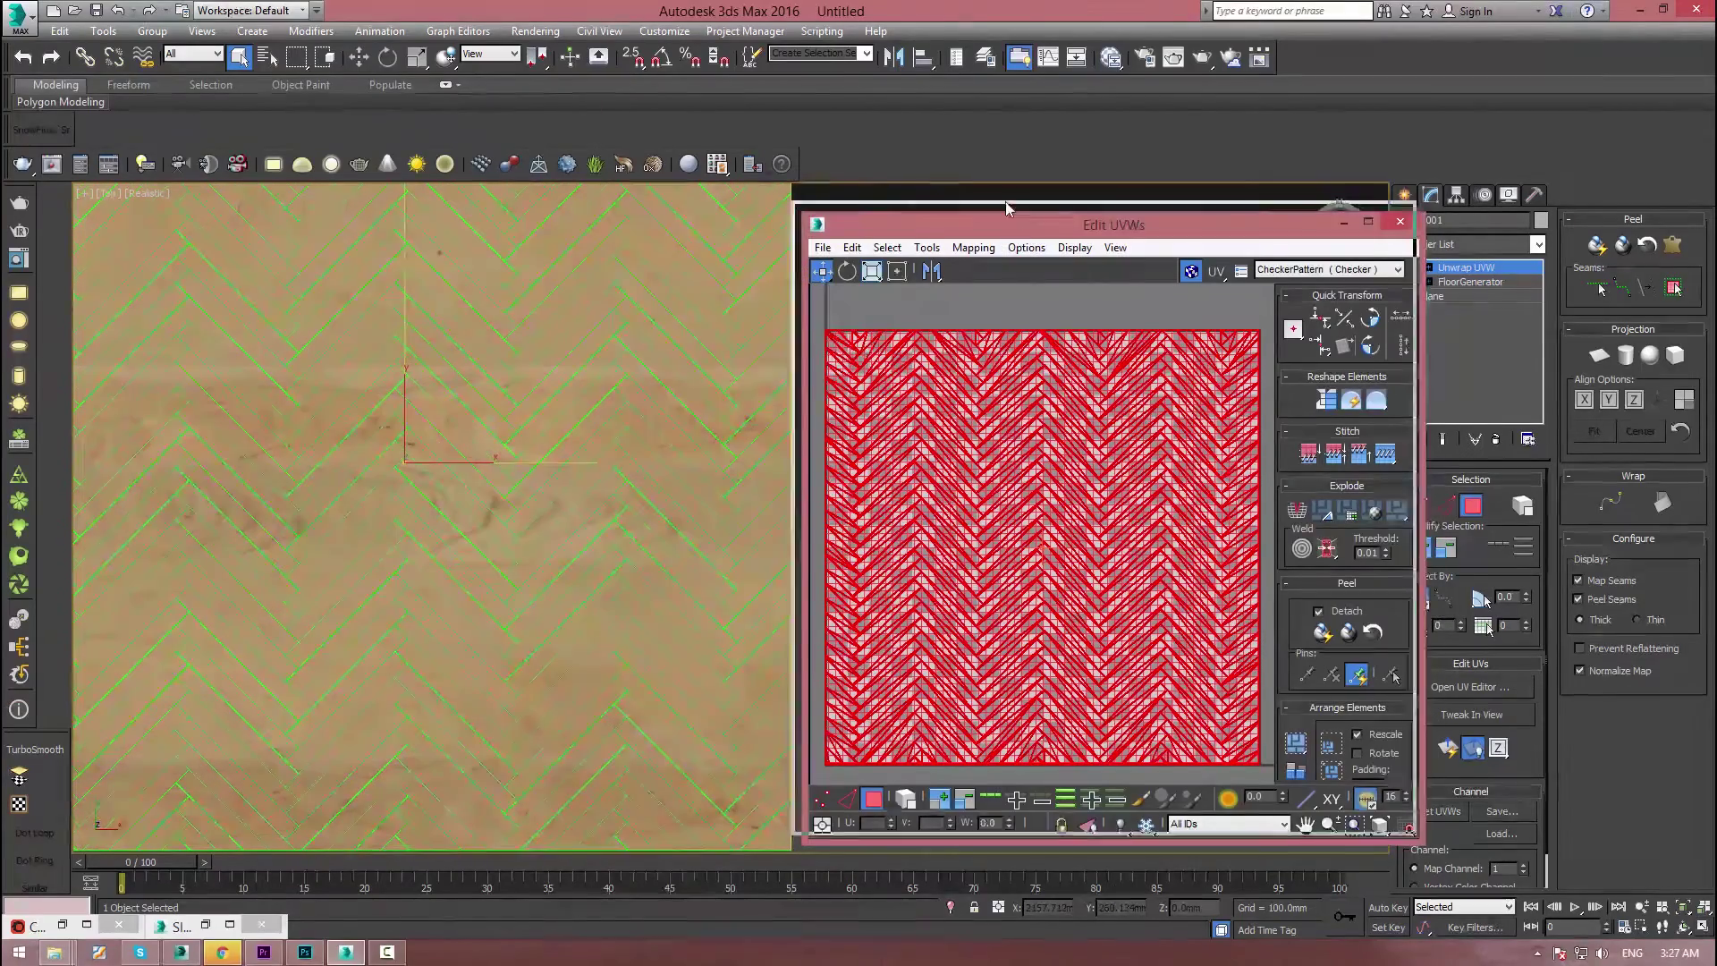
drag(1013, 229, 980, 186)
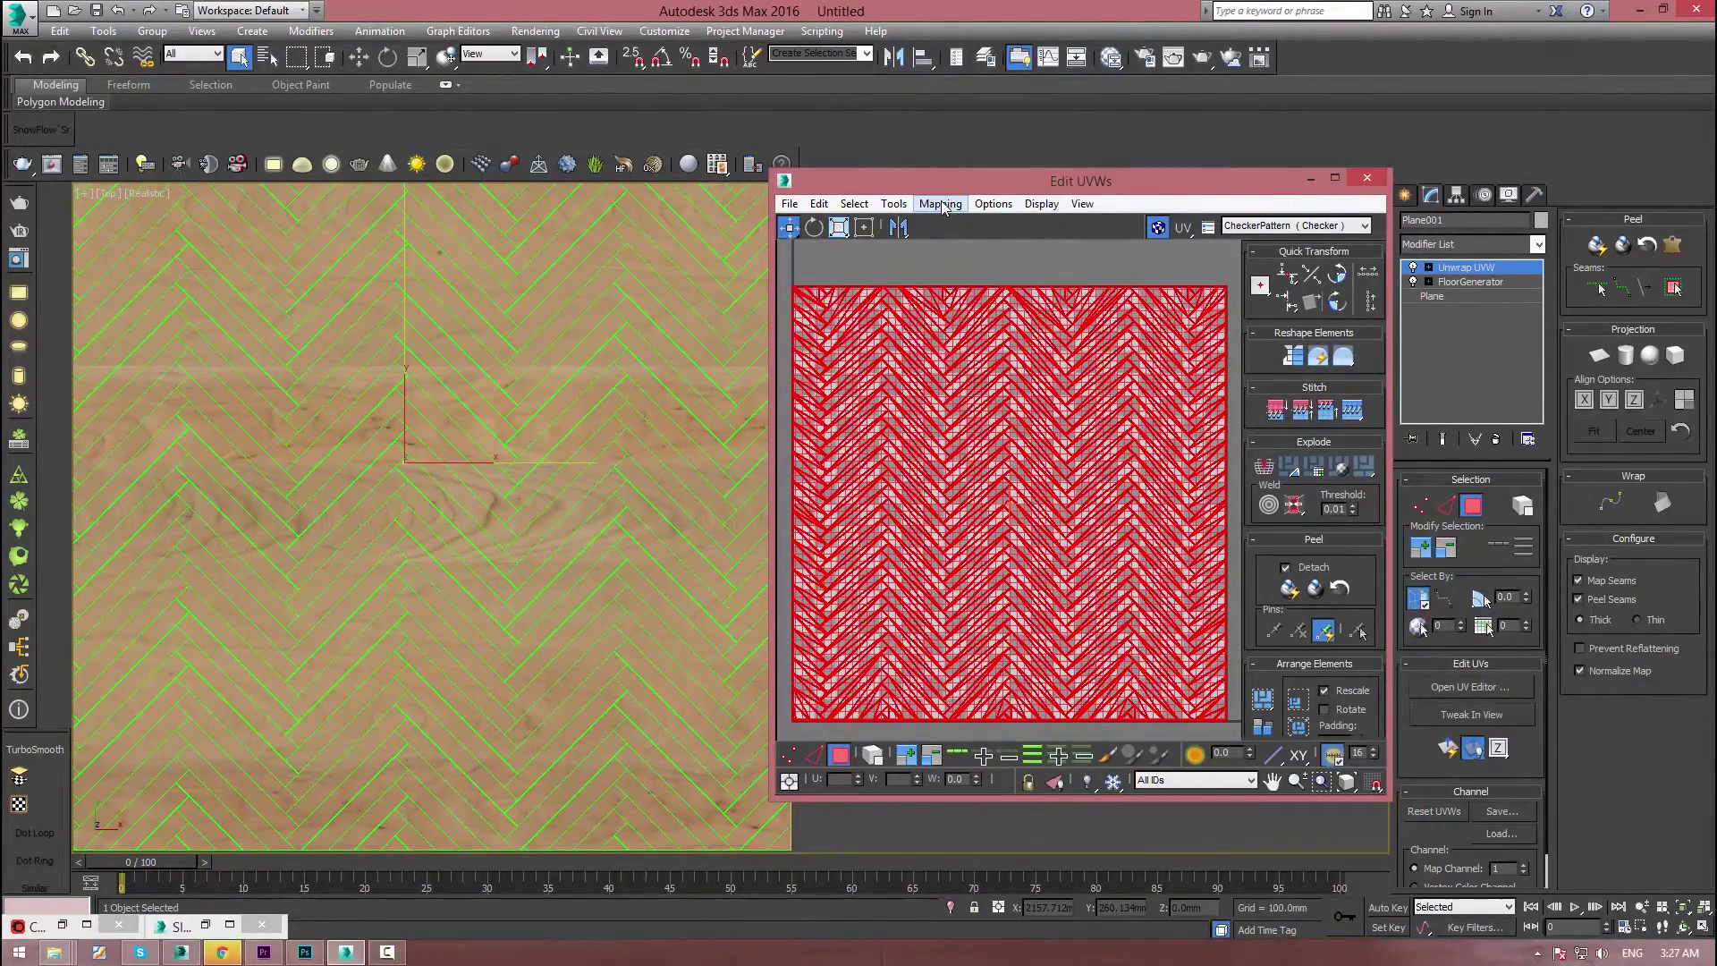
- Flatten-map the board UVs with a 45 polygon angle, 0.02 spacing, and normalized clusters, rotated clusters and filled holes enabled
click(941, 205)
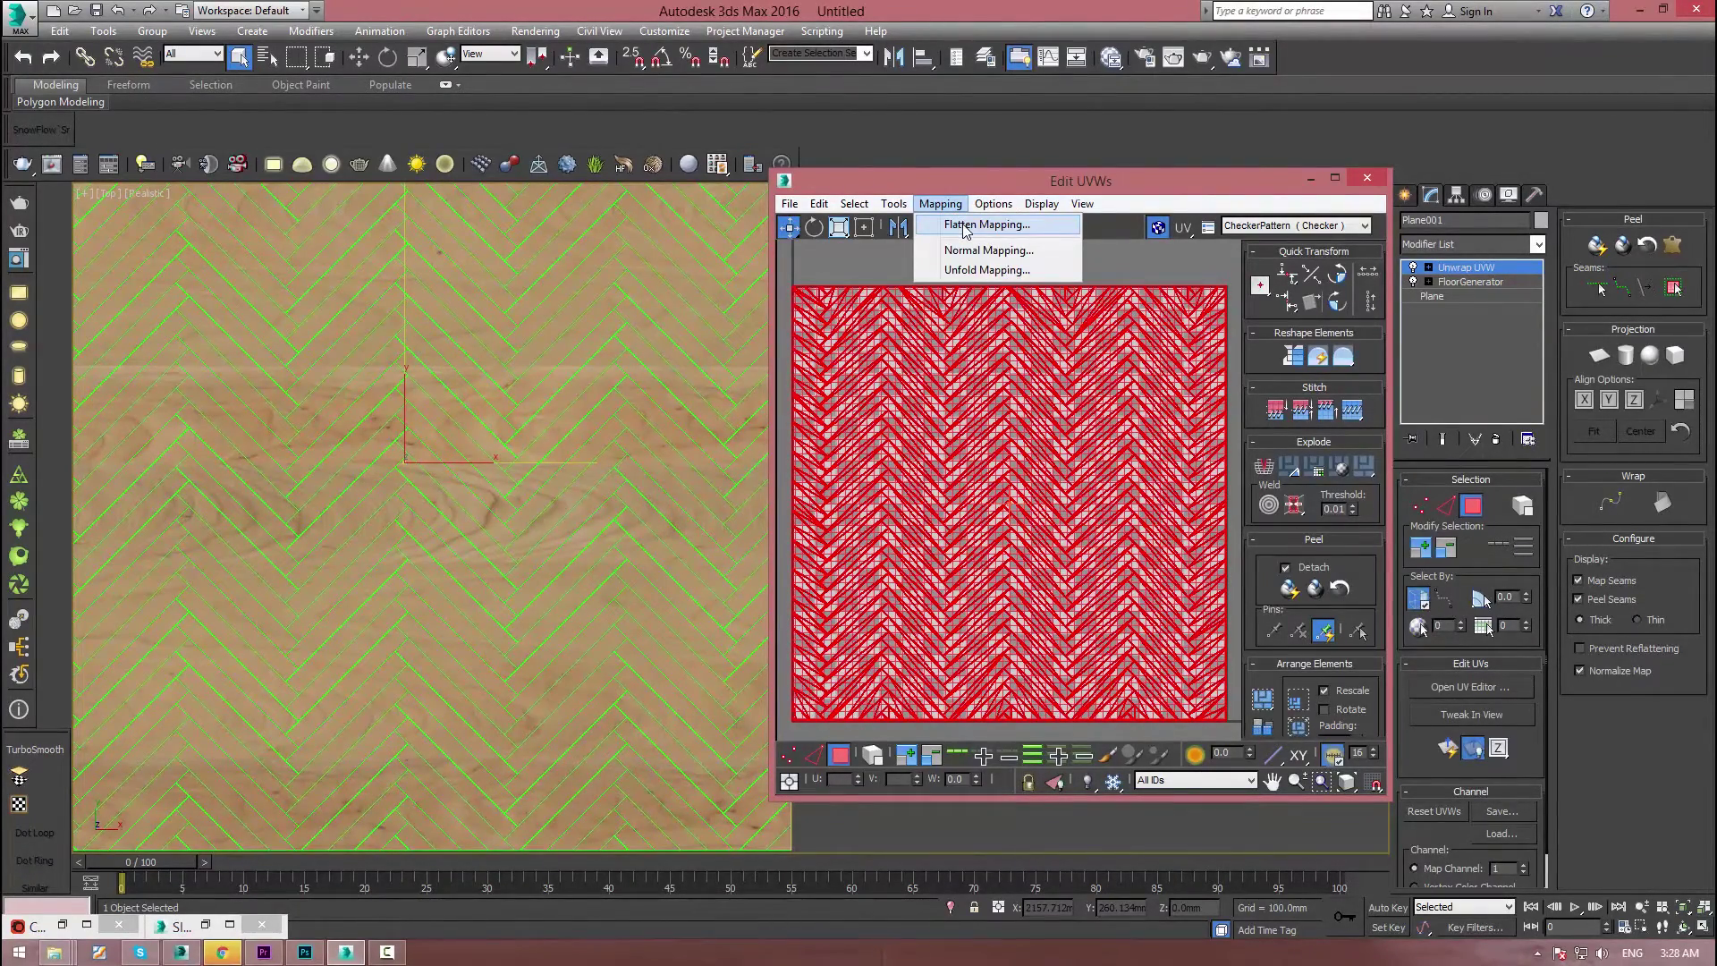
click(964, 227)
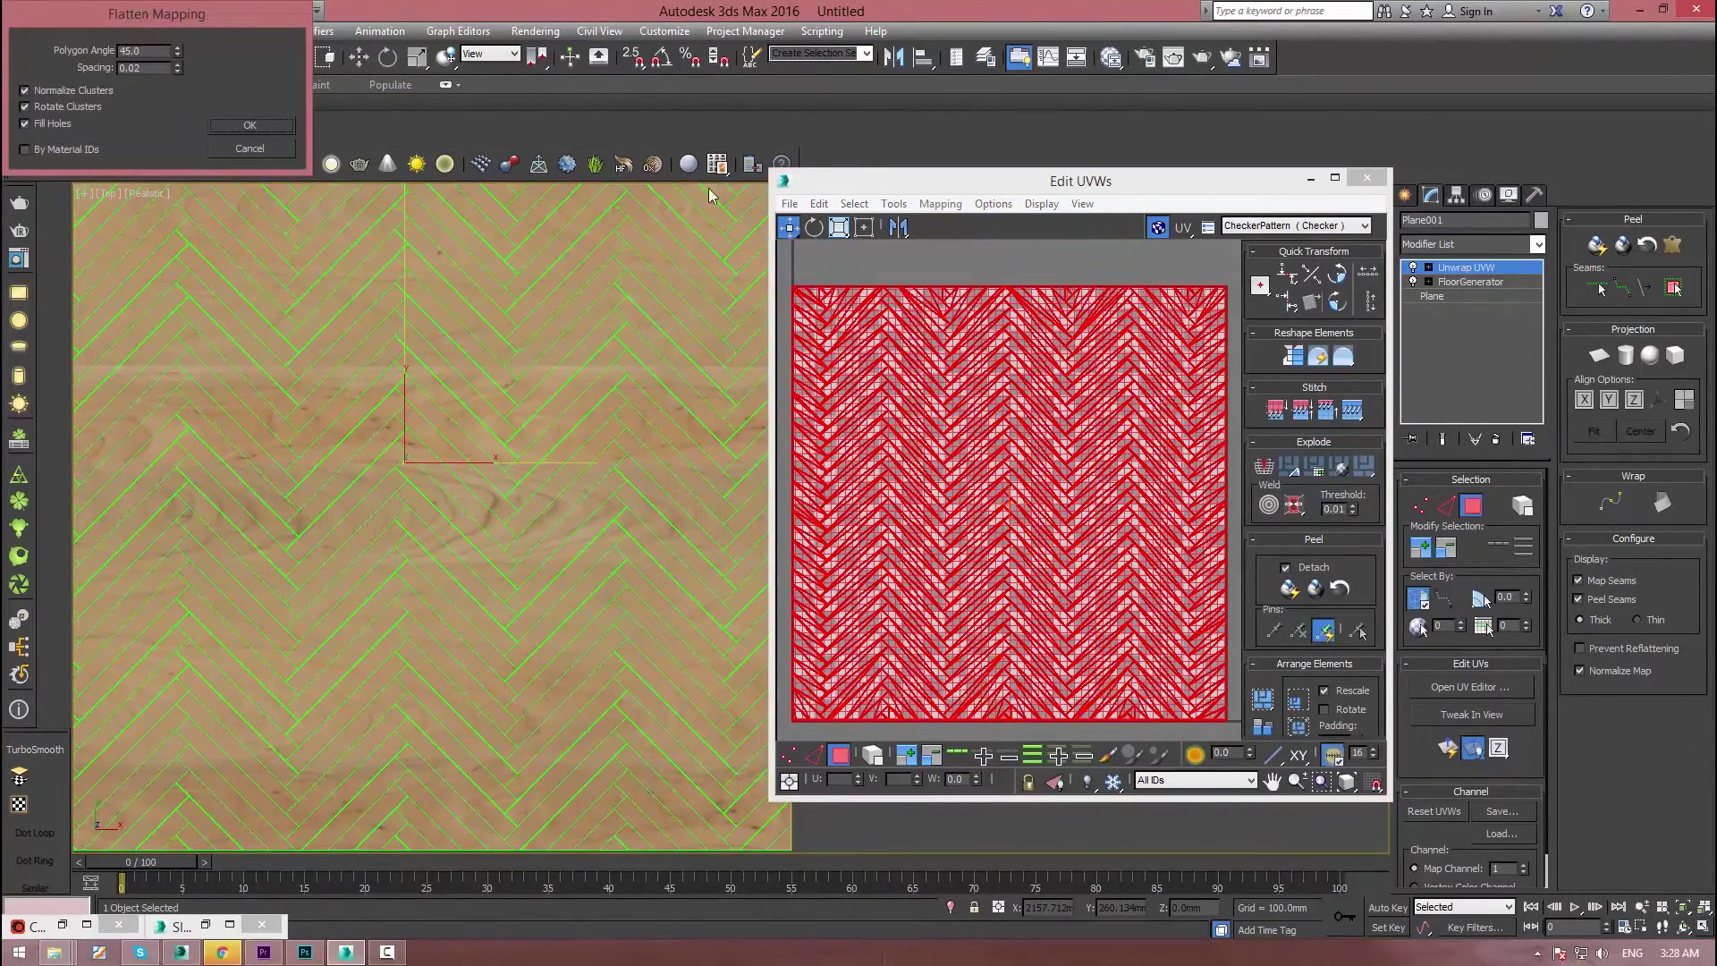
drag(201, 29, 643, 206)
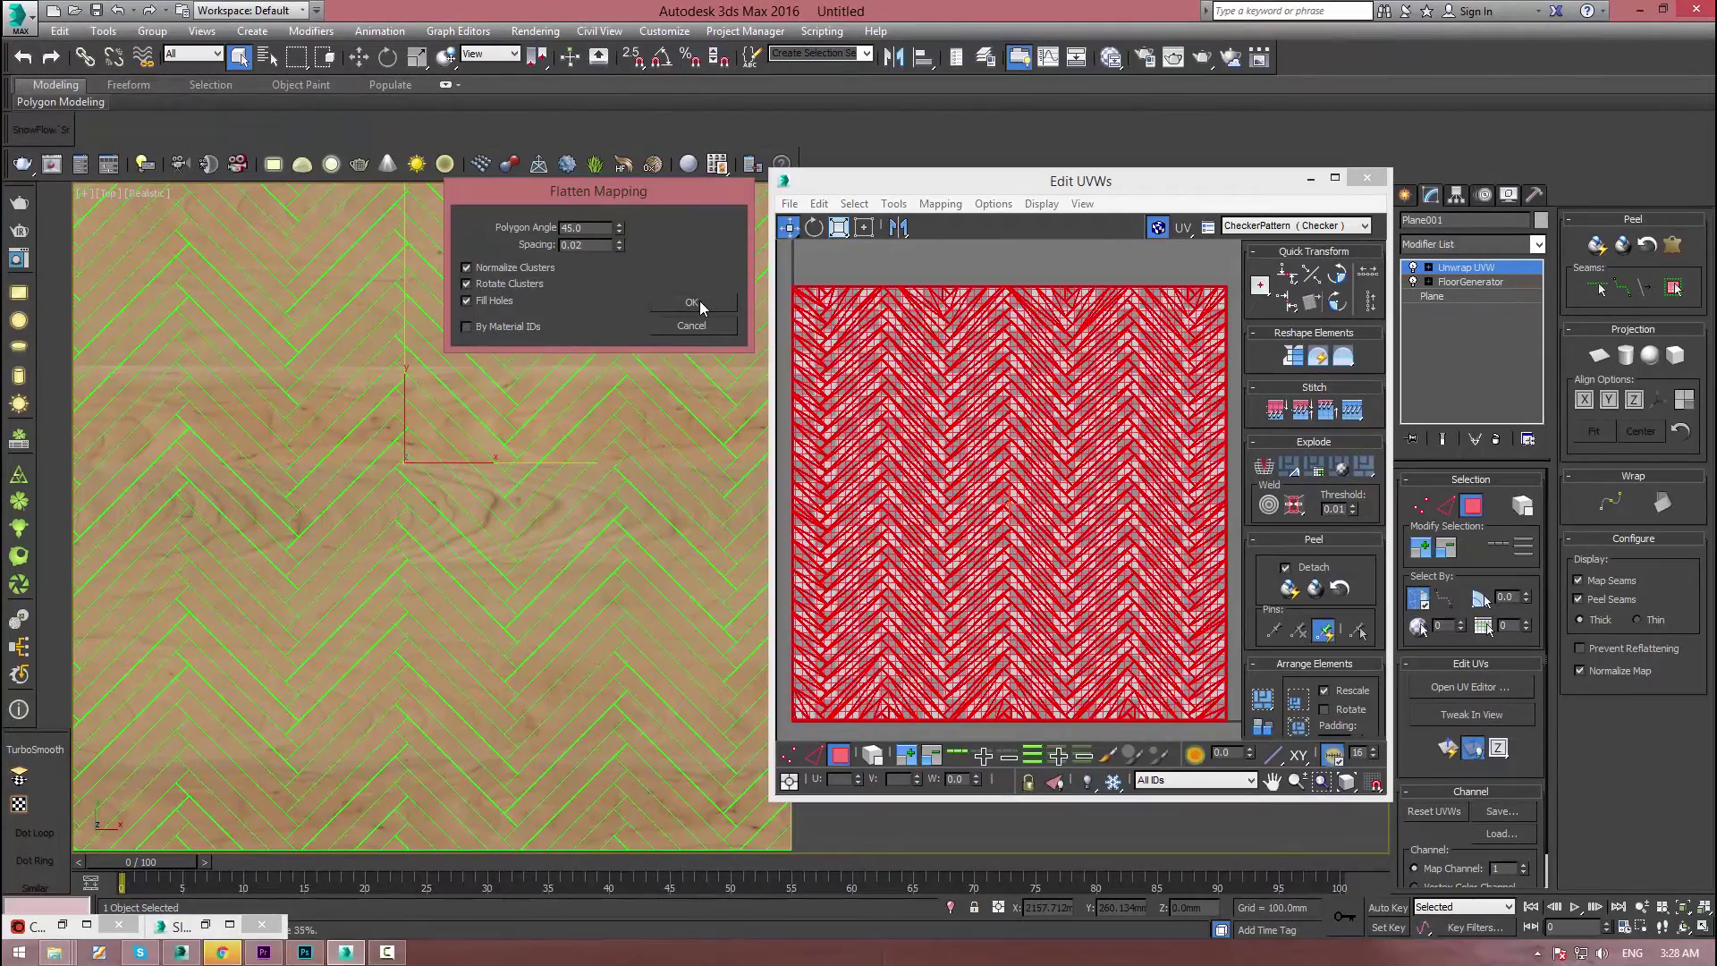
click(692, 302)
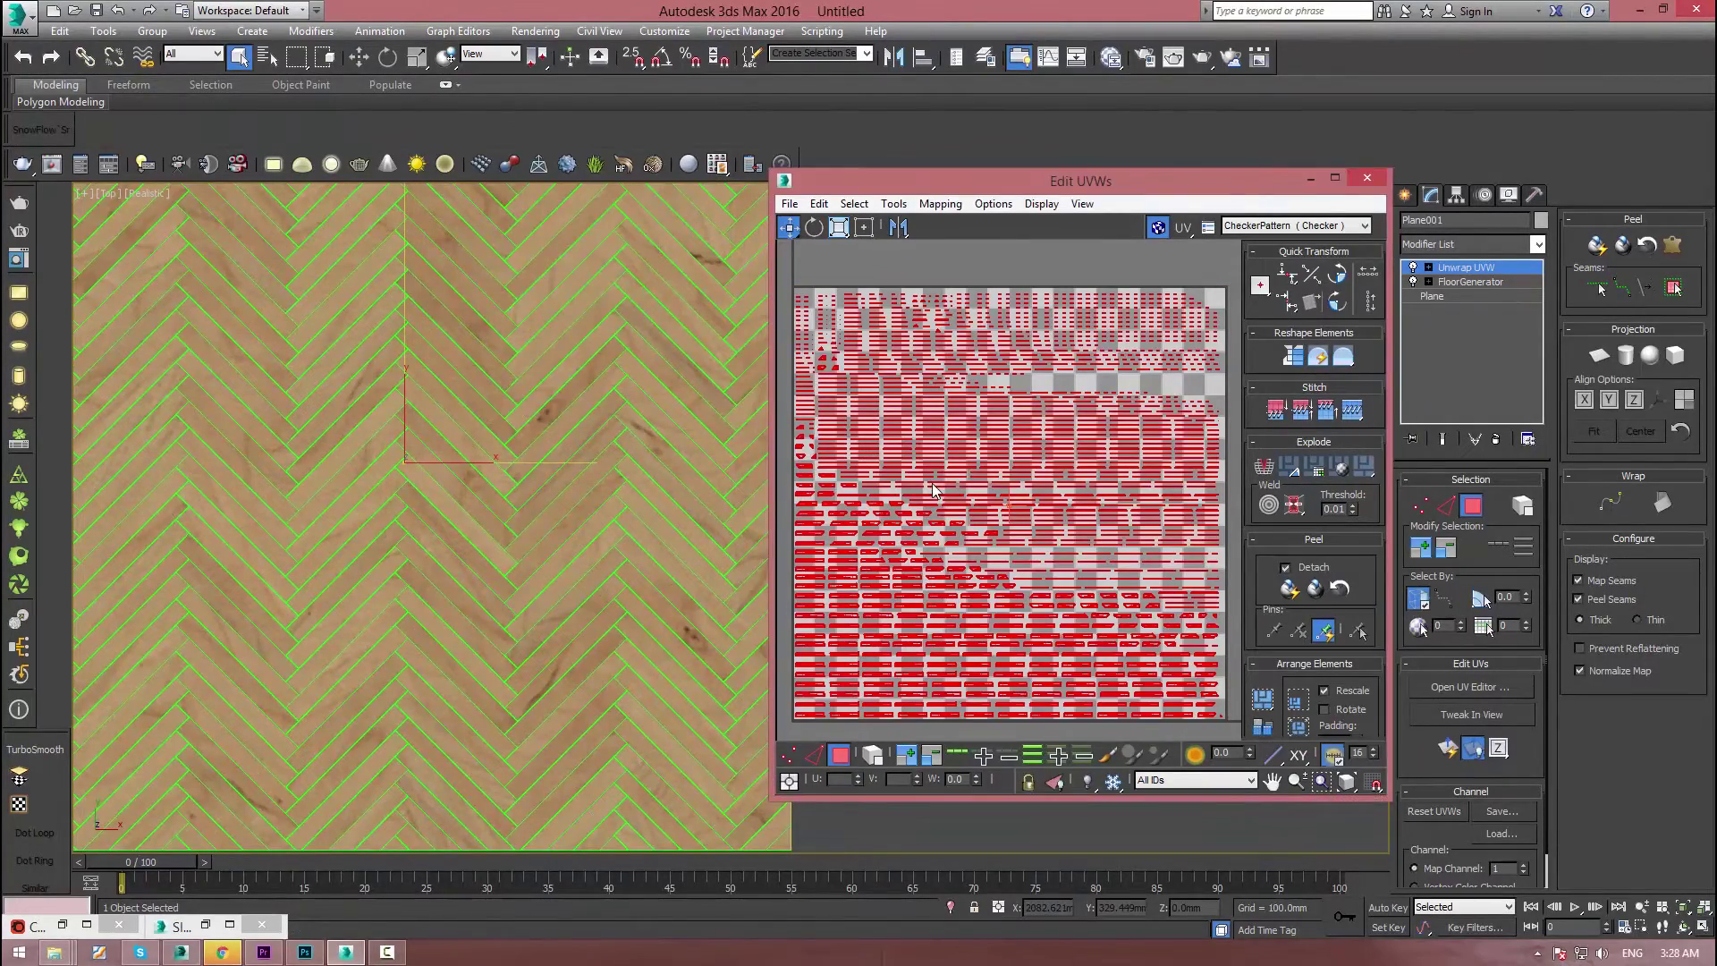
middle_drag(530, 573, 526, 508)
middle_drag(978, 567, 953, 544)
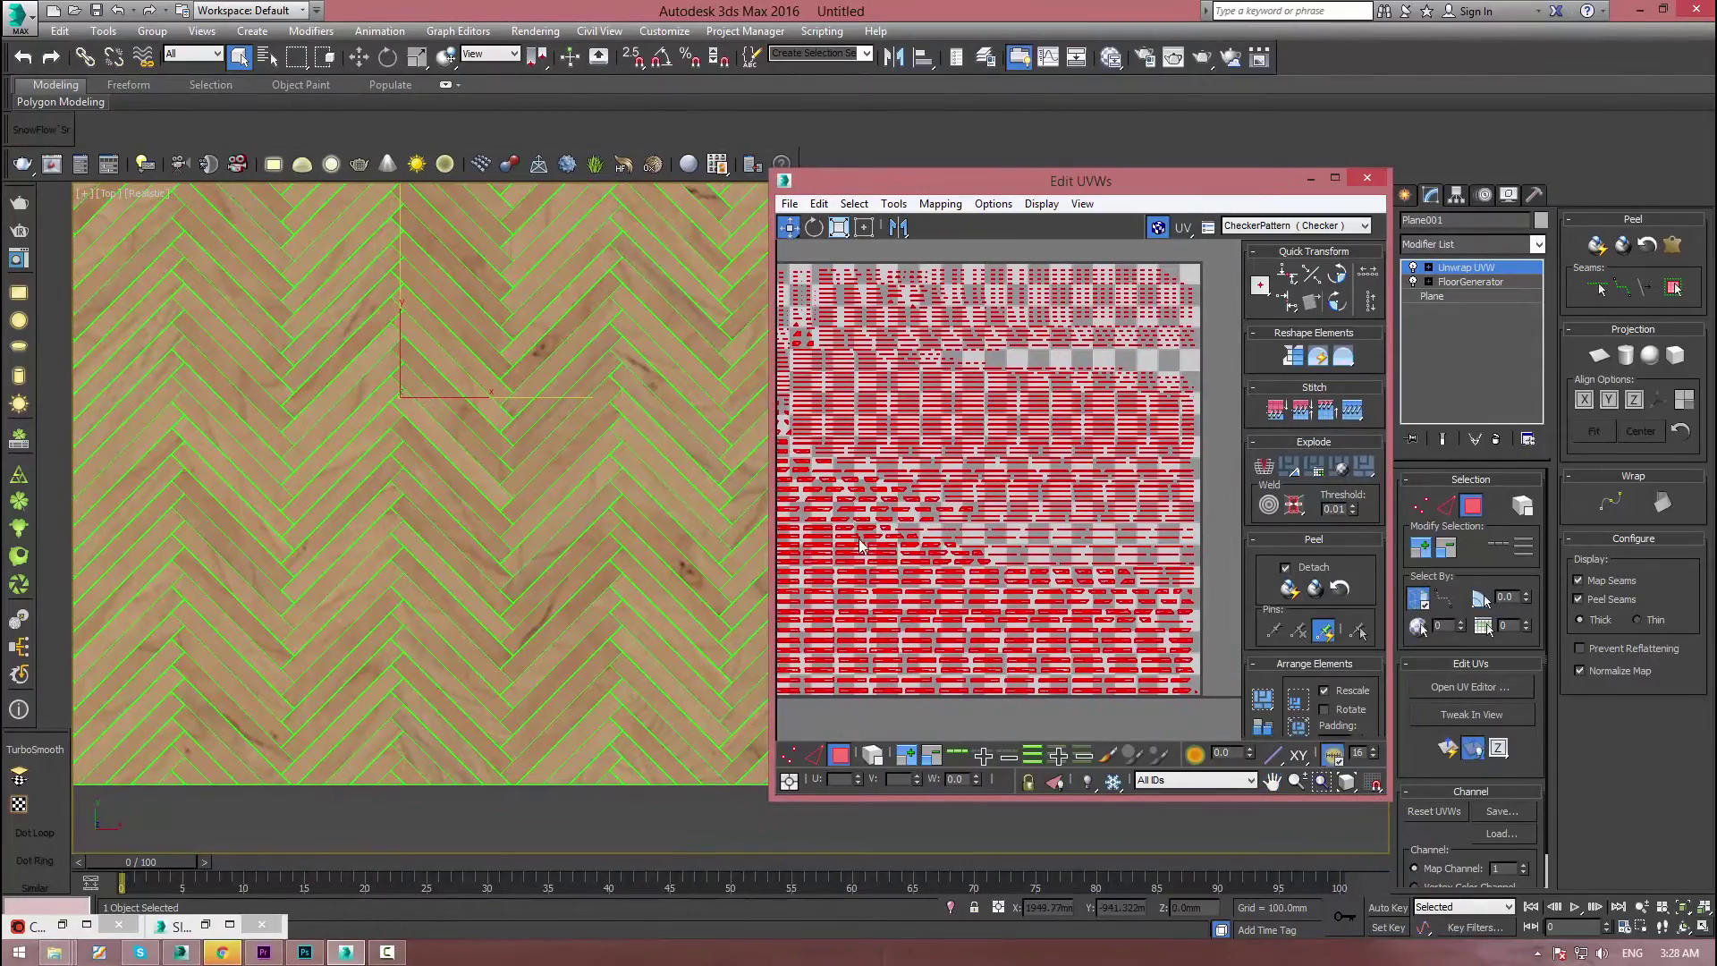
- Examine how the flatten-mapped wood texture follows and varies between the individual herringbone boards in the Top view
middle_drag(553, 559, 556, 697)
scroll(578, 523, up, 2)
scroll(578, 522, down, 2)
middle_drag(450, 492, 450, 677)
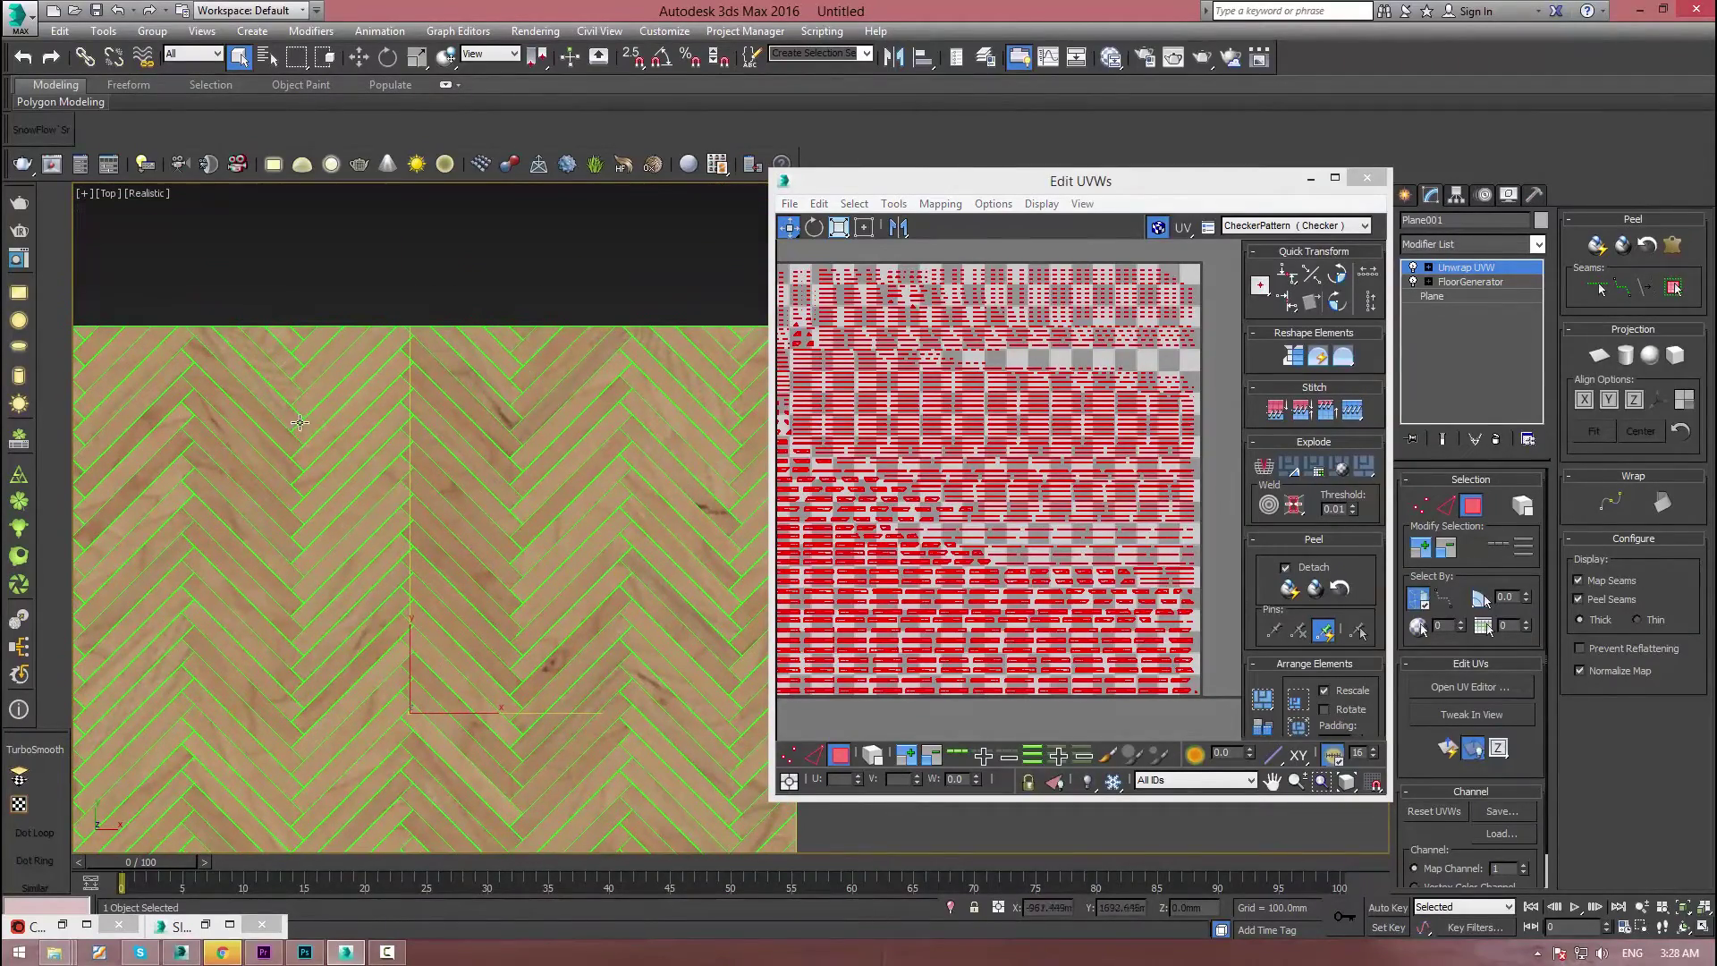
scroll(282, 416, up, 3)
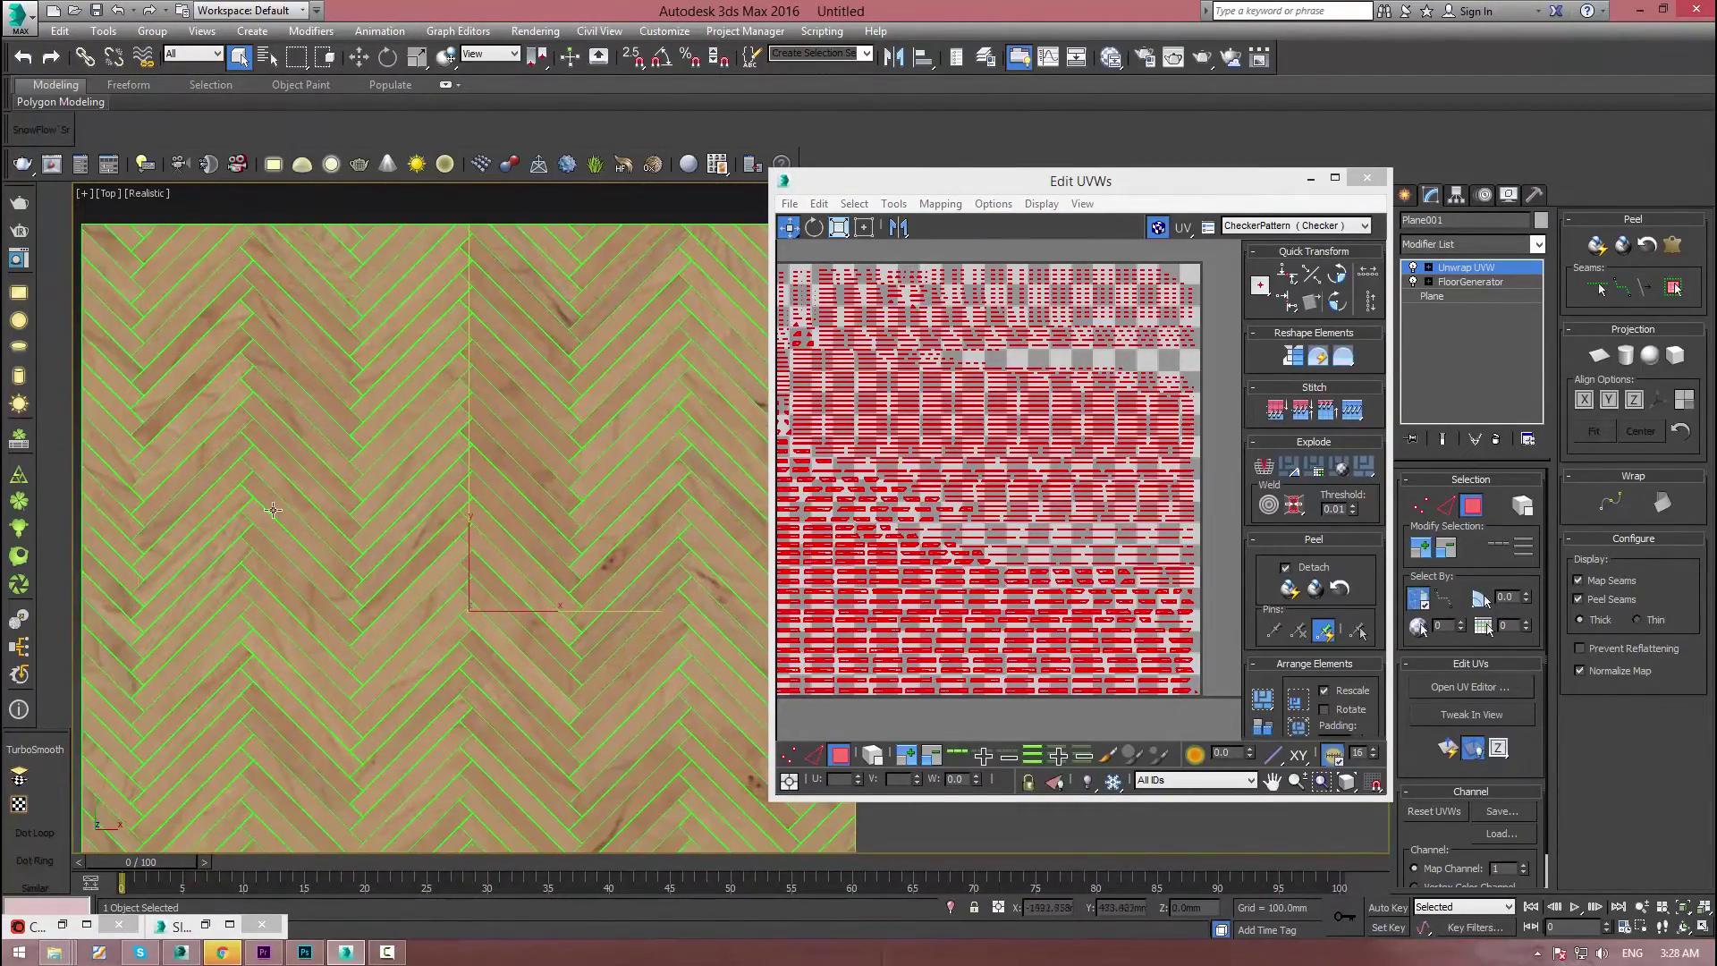
scroll(483, 487, down, 2)
middle_drag(470, 483, 397, 288)
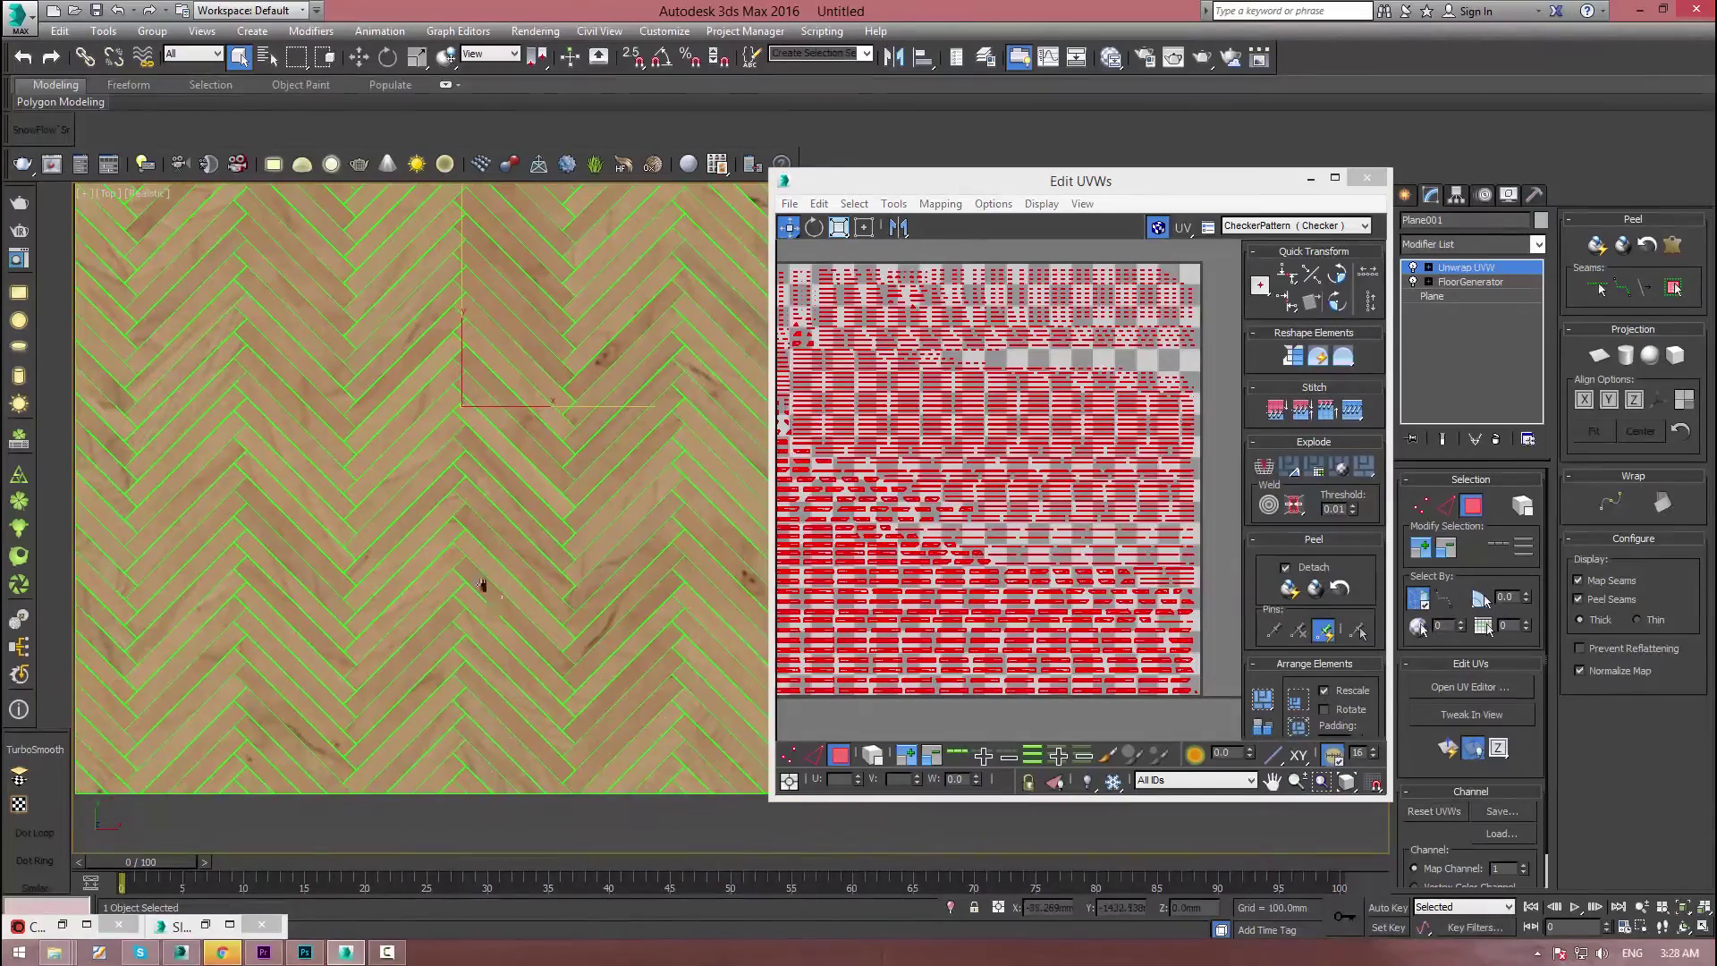
middle_drag(496, 595, 463, 546)
scroll(545, 521, down, 4)
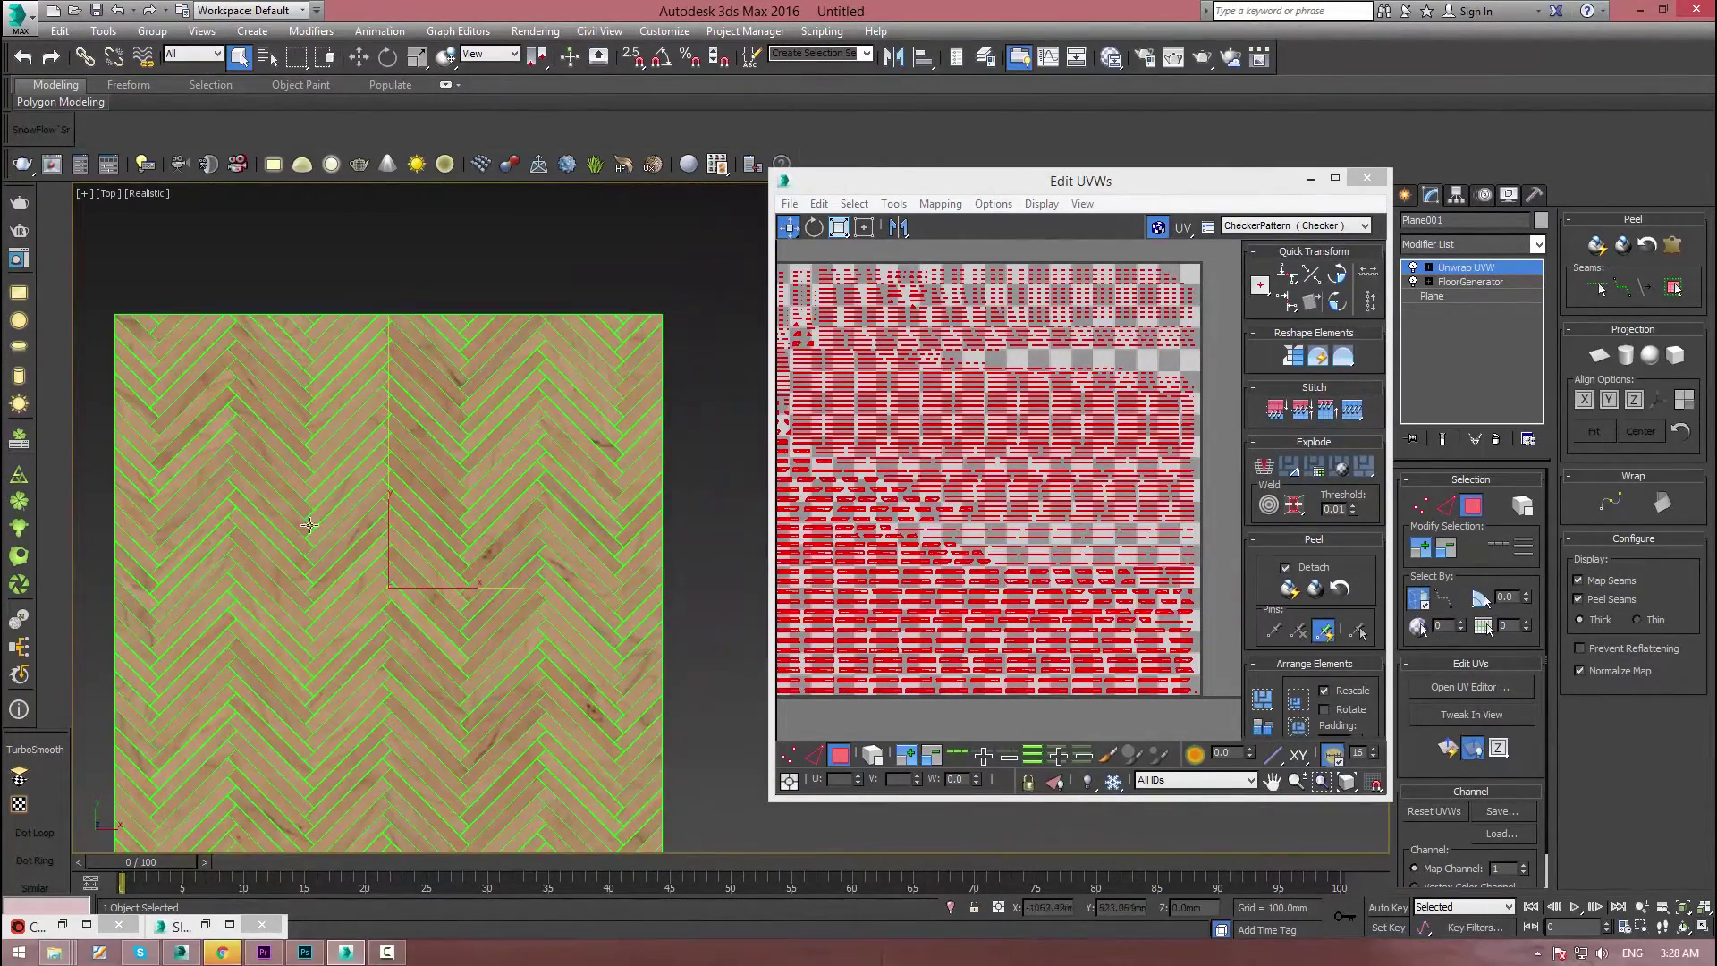
scroll(394, 394, up, 3)
middle_drag(491, 455, 303, 448)
middle_drag(392, 543, 499, 354)
mouse_move(299, 655)
middle_down()
mouse_move(362, 555)
mouse_move(383, 605)
middle_up()
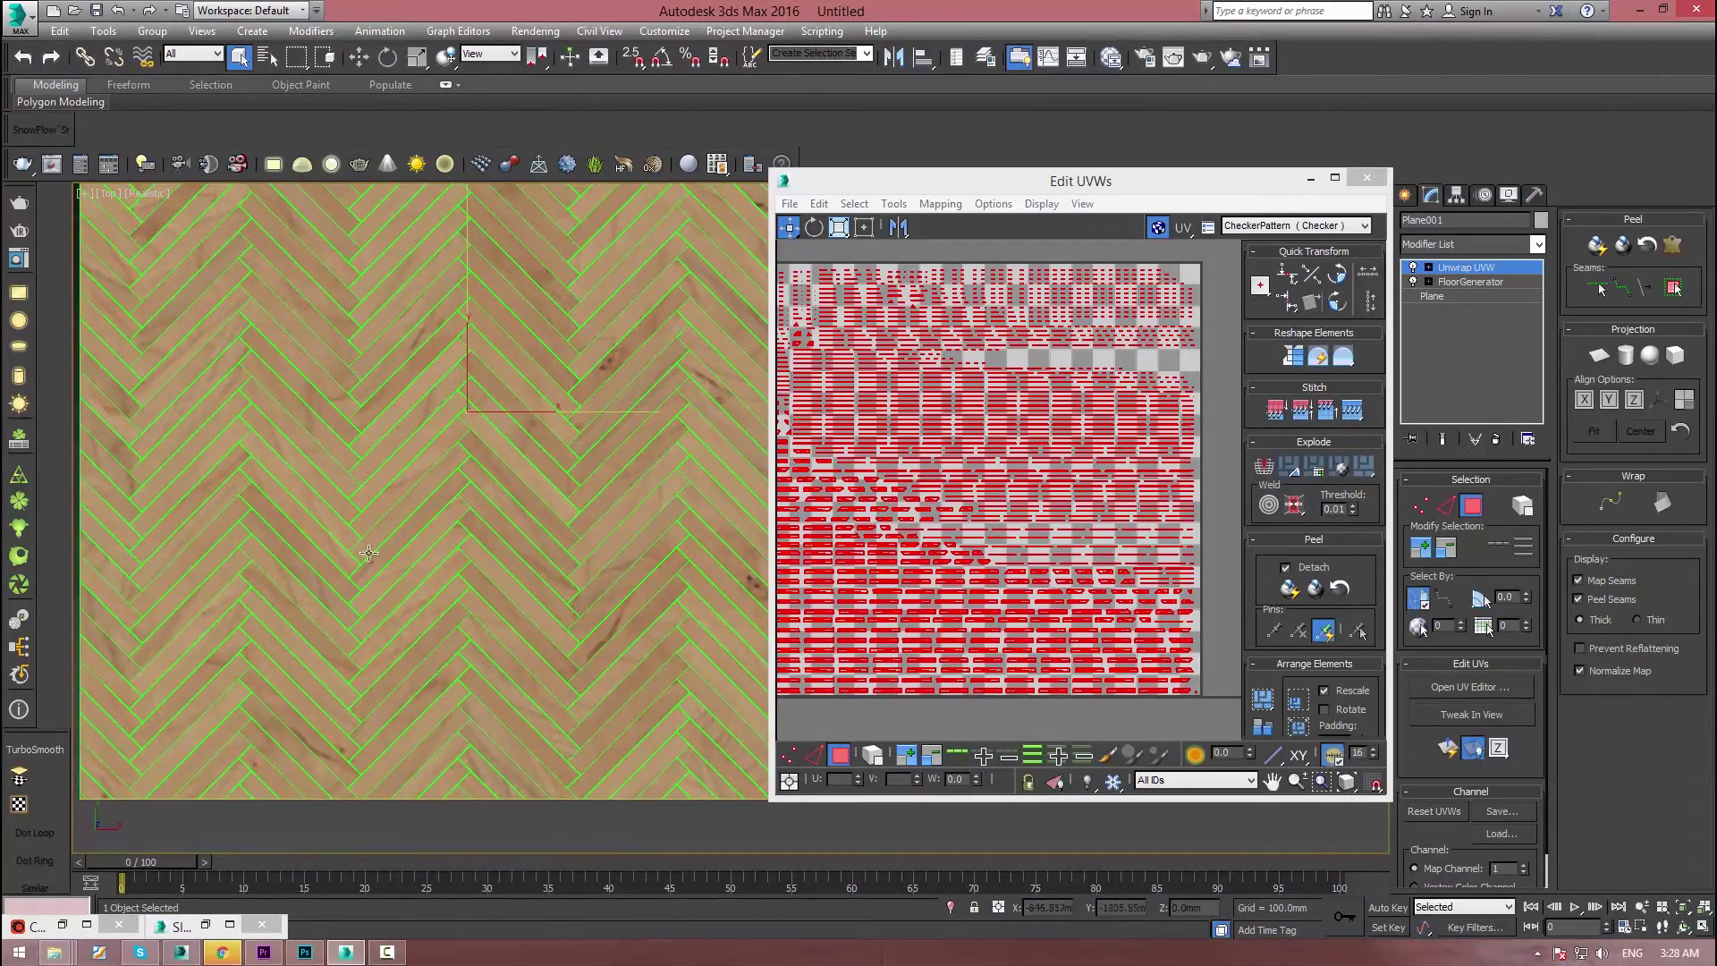
scroll(294, 583, up, 4)
scroll(293, 583, down, 2)
middle_drag(311, 586, 426, 545)
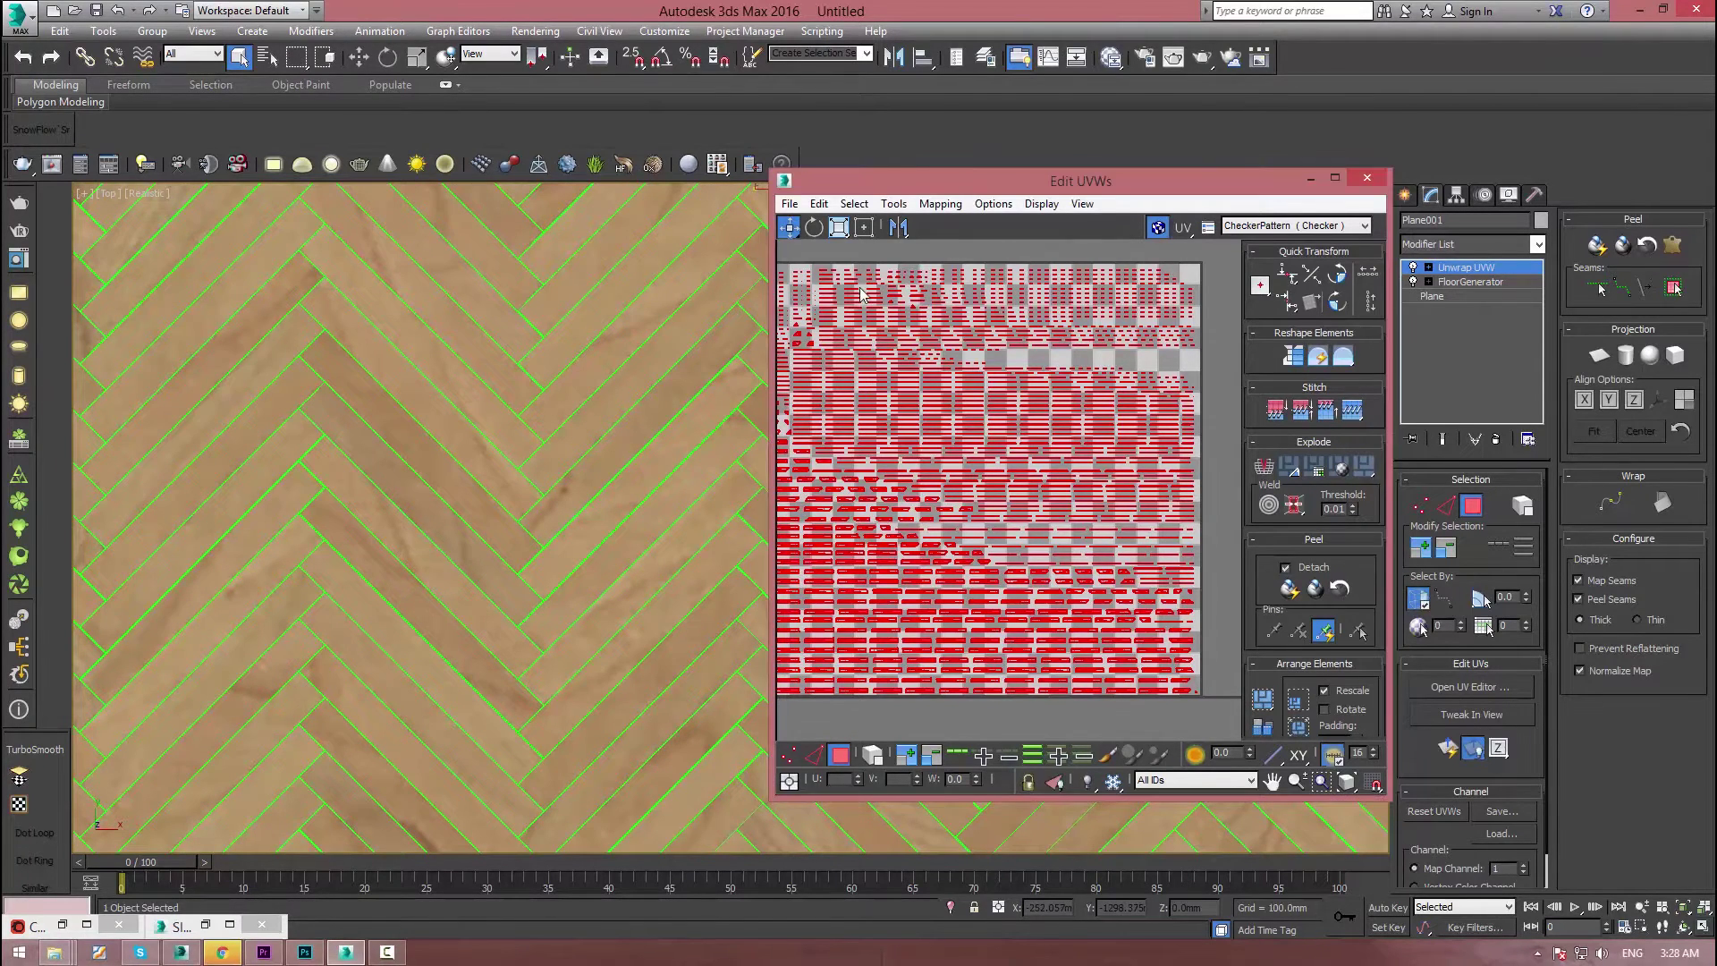
- Scale all the board UVs up uniformly in the UV editor to about 2.7 times the width of the texture square
scroll(884, 626, down, 2)
click(840, 229)
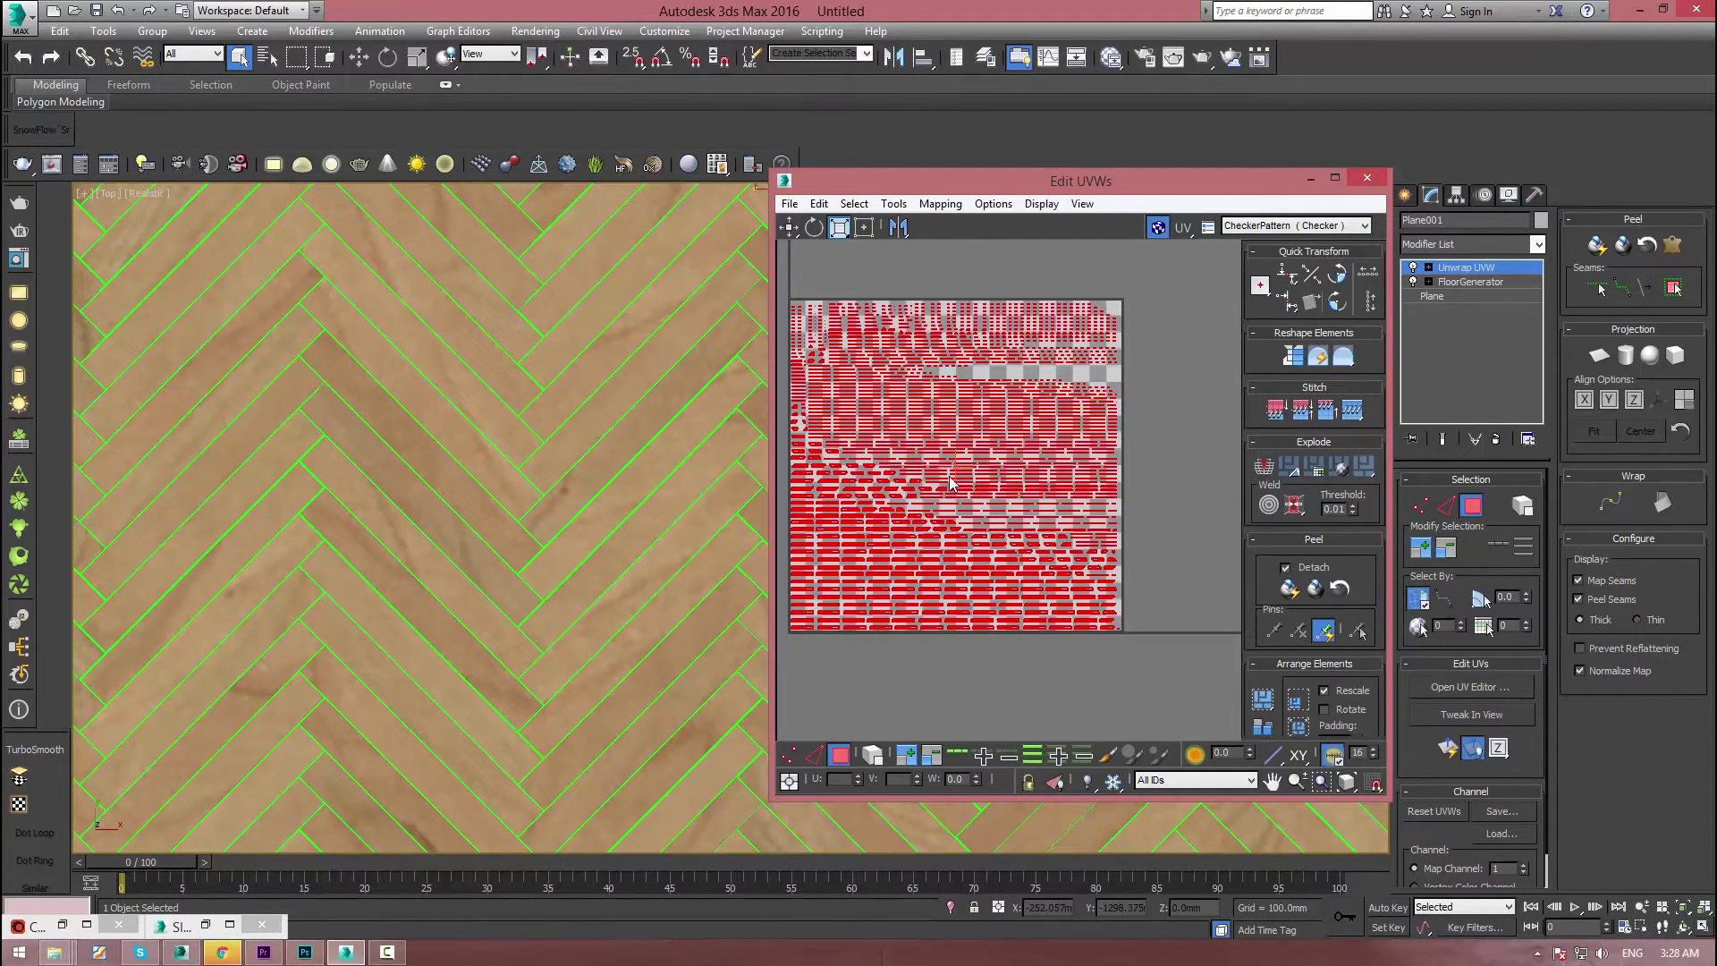
scroll(952, 538, down, 2)
drag(953, 590, 935, 397)
scroll(947, 561, down, 2)
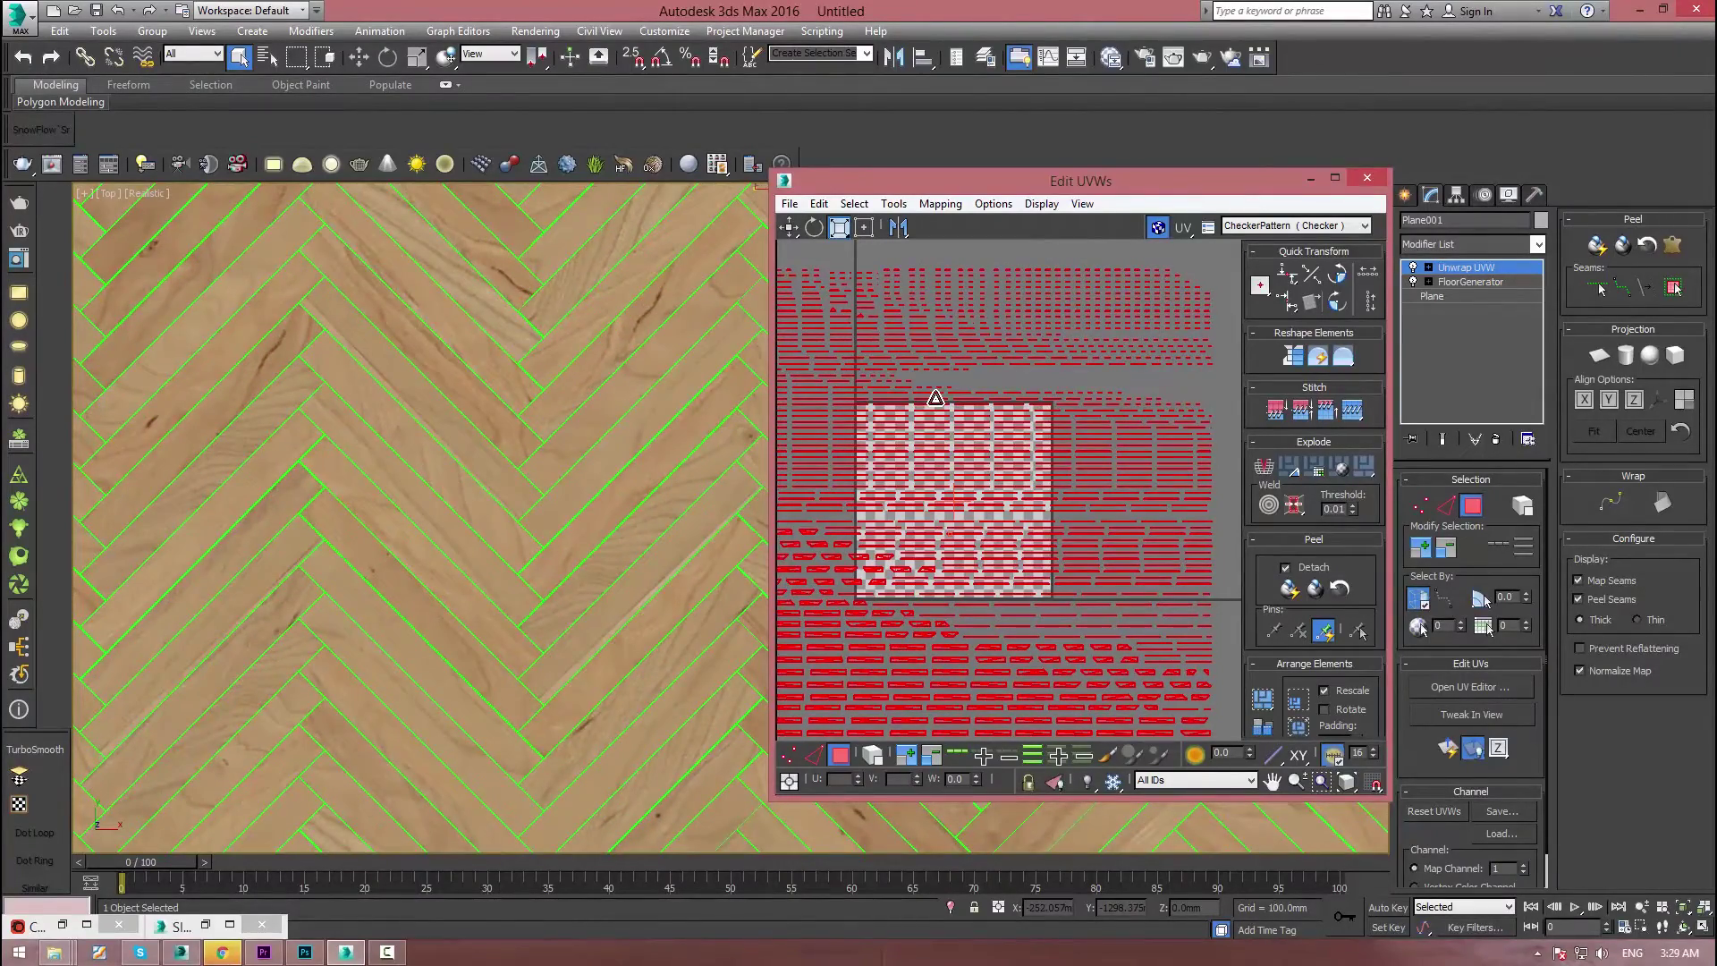
- Check the scaled wood grain on the boards across the floor, from its upper edge down to its lower edge
scroll(358, 474, down, 6)
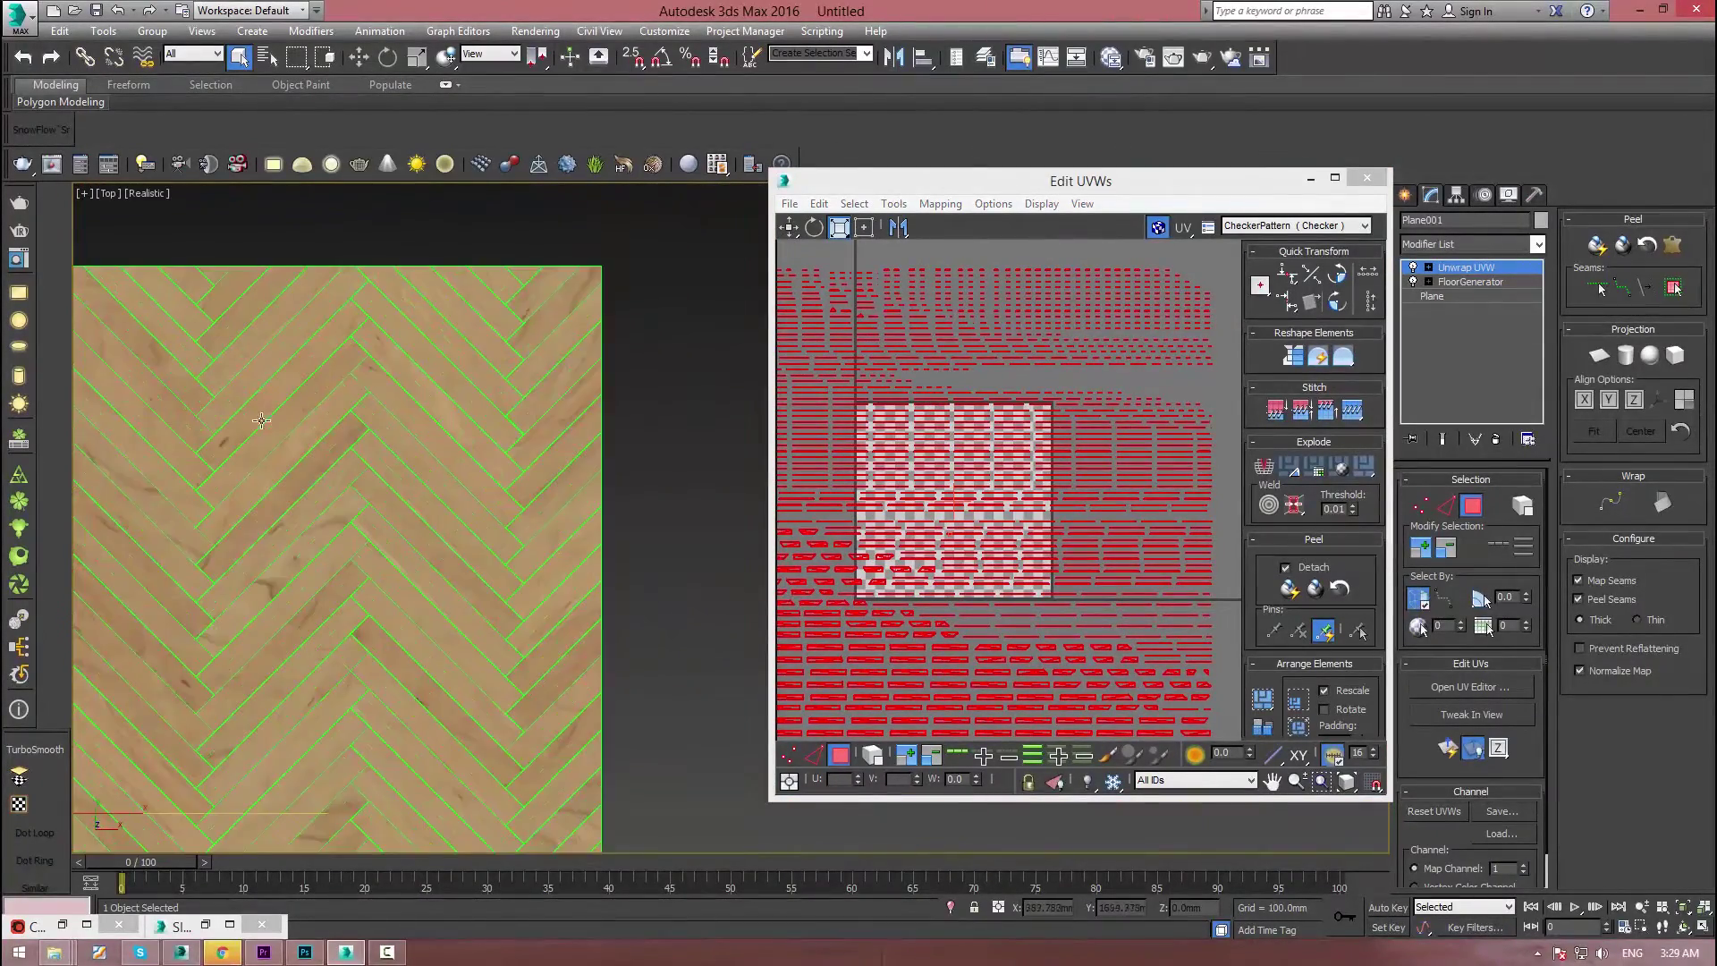
scroll(261, 420, up, 5)
middle_drag(265, 431, 472, 483)
scroll(548, 571, down, 2)
middle_drag(548, 571, 307, 384)
middle_drag(414, 491, 340, 542)
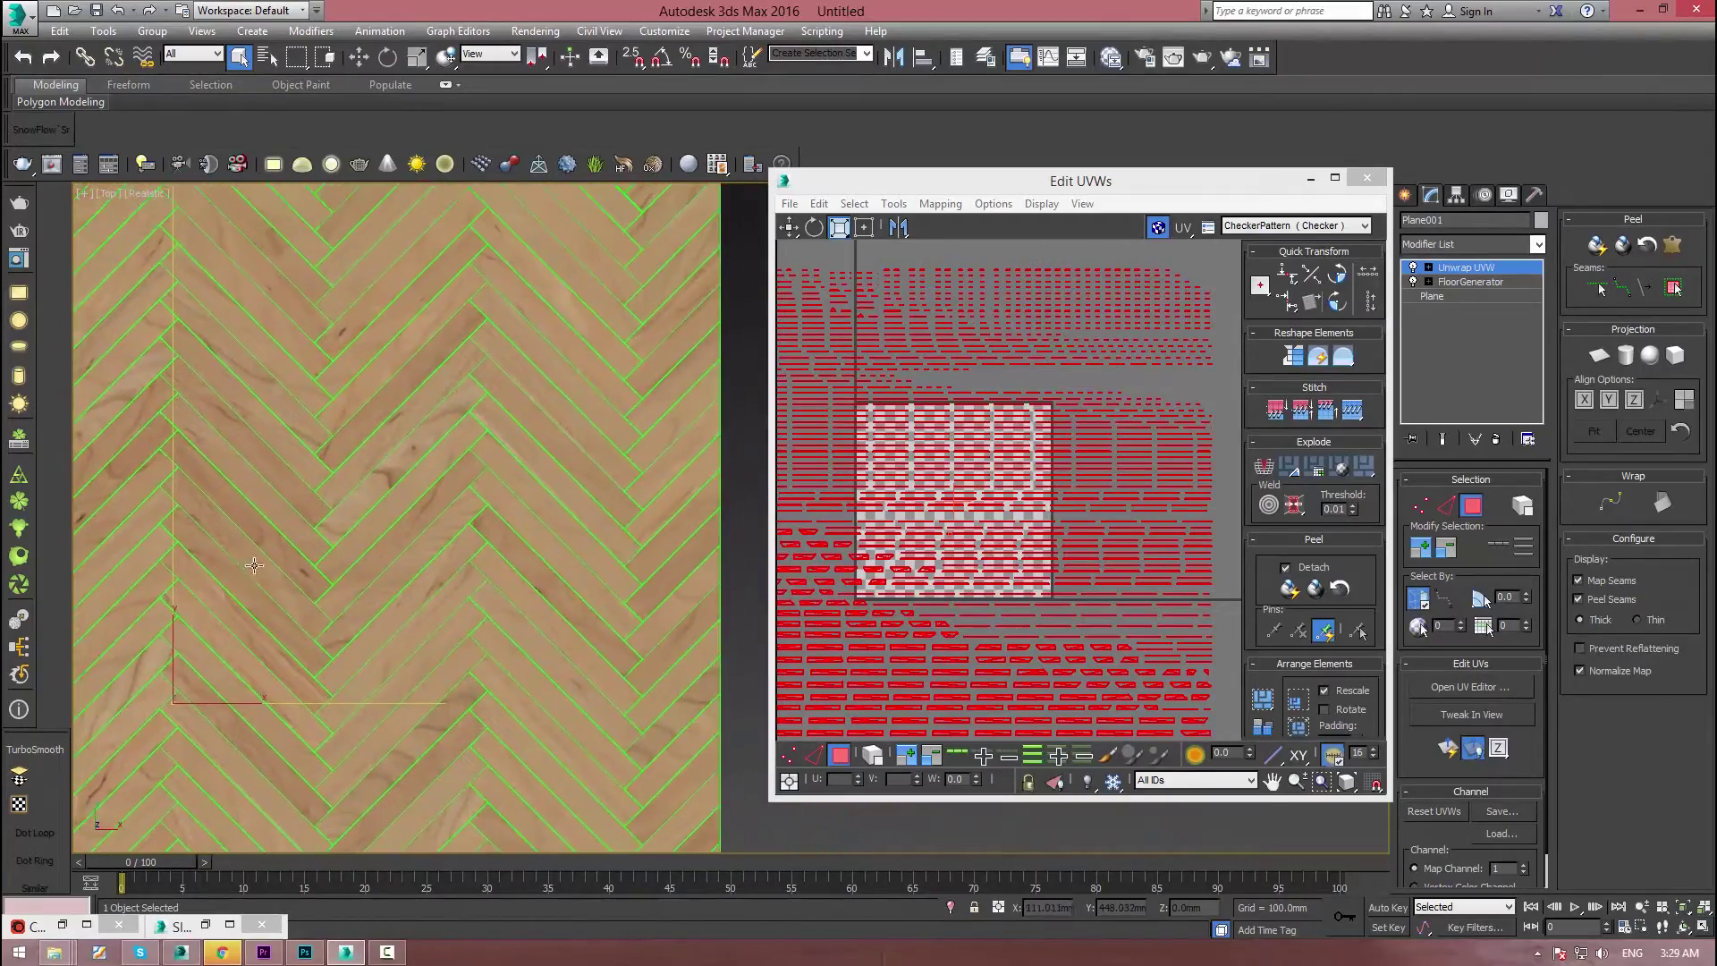
middle_drag(484, 547, 680, 452)
scroll(503, 407, down, 2)
middle_drag(370, 607, 282, 411)
middle_drag(542, 508, 372, 508)
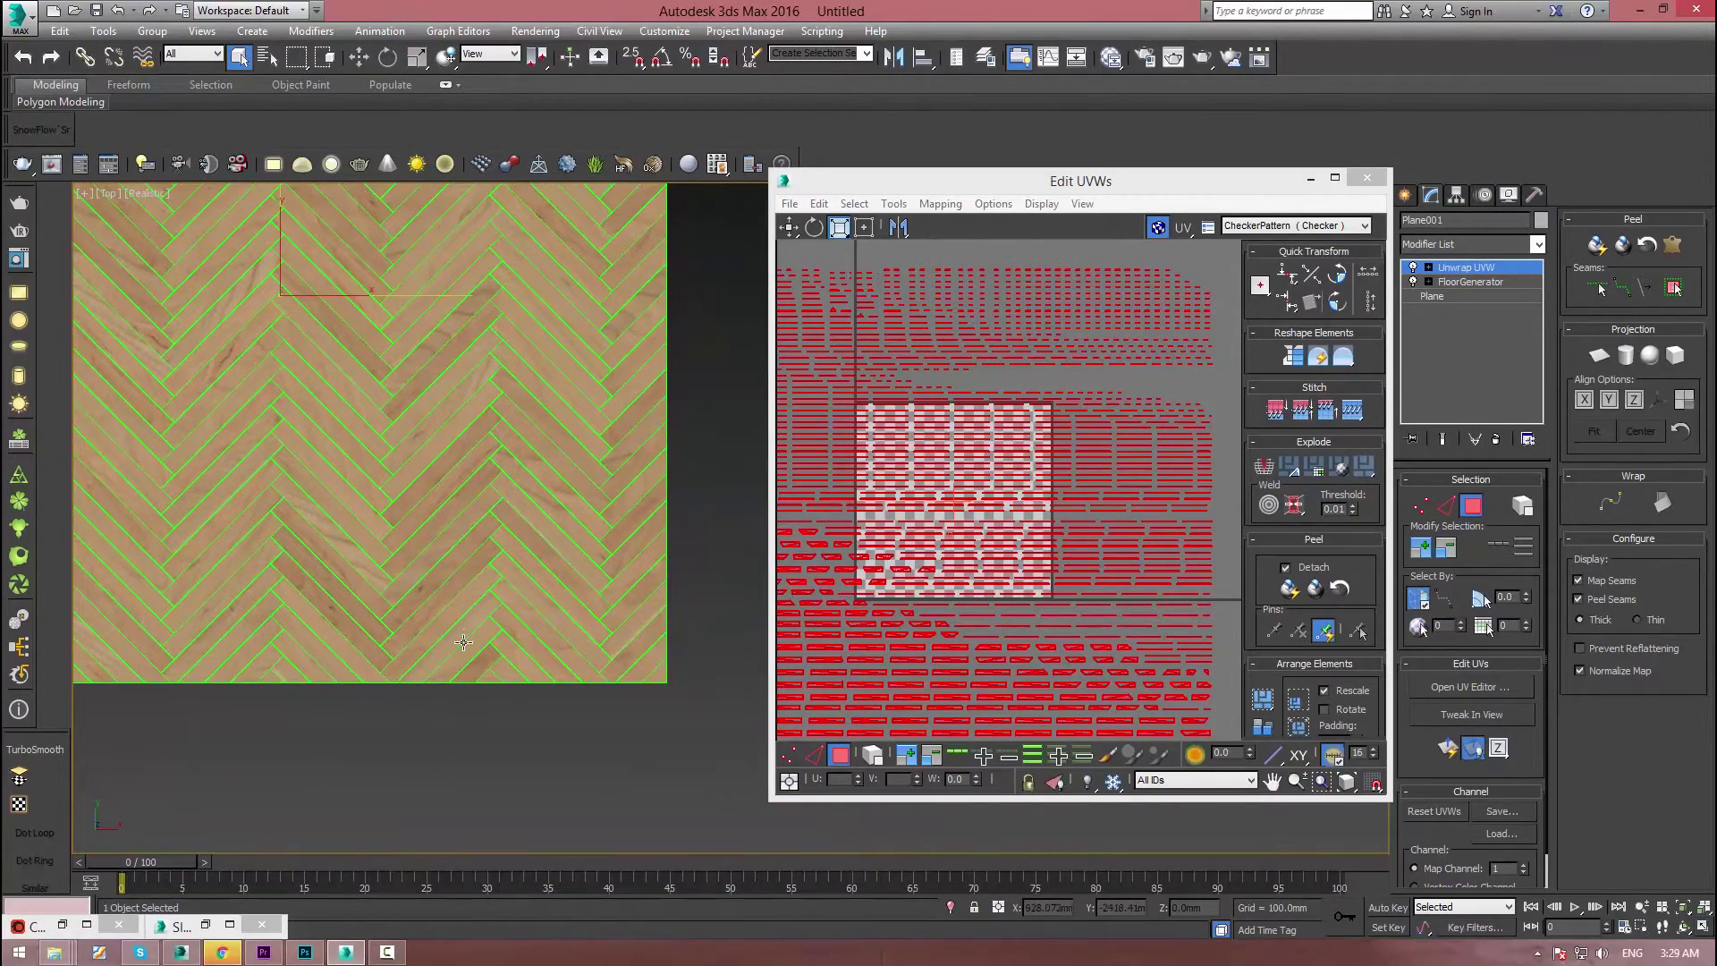
scroll(462, 641, up, 2)
scroll(464, 626, up, 2)
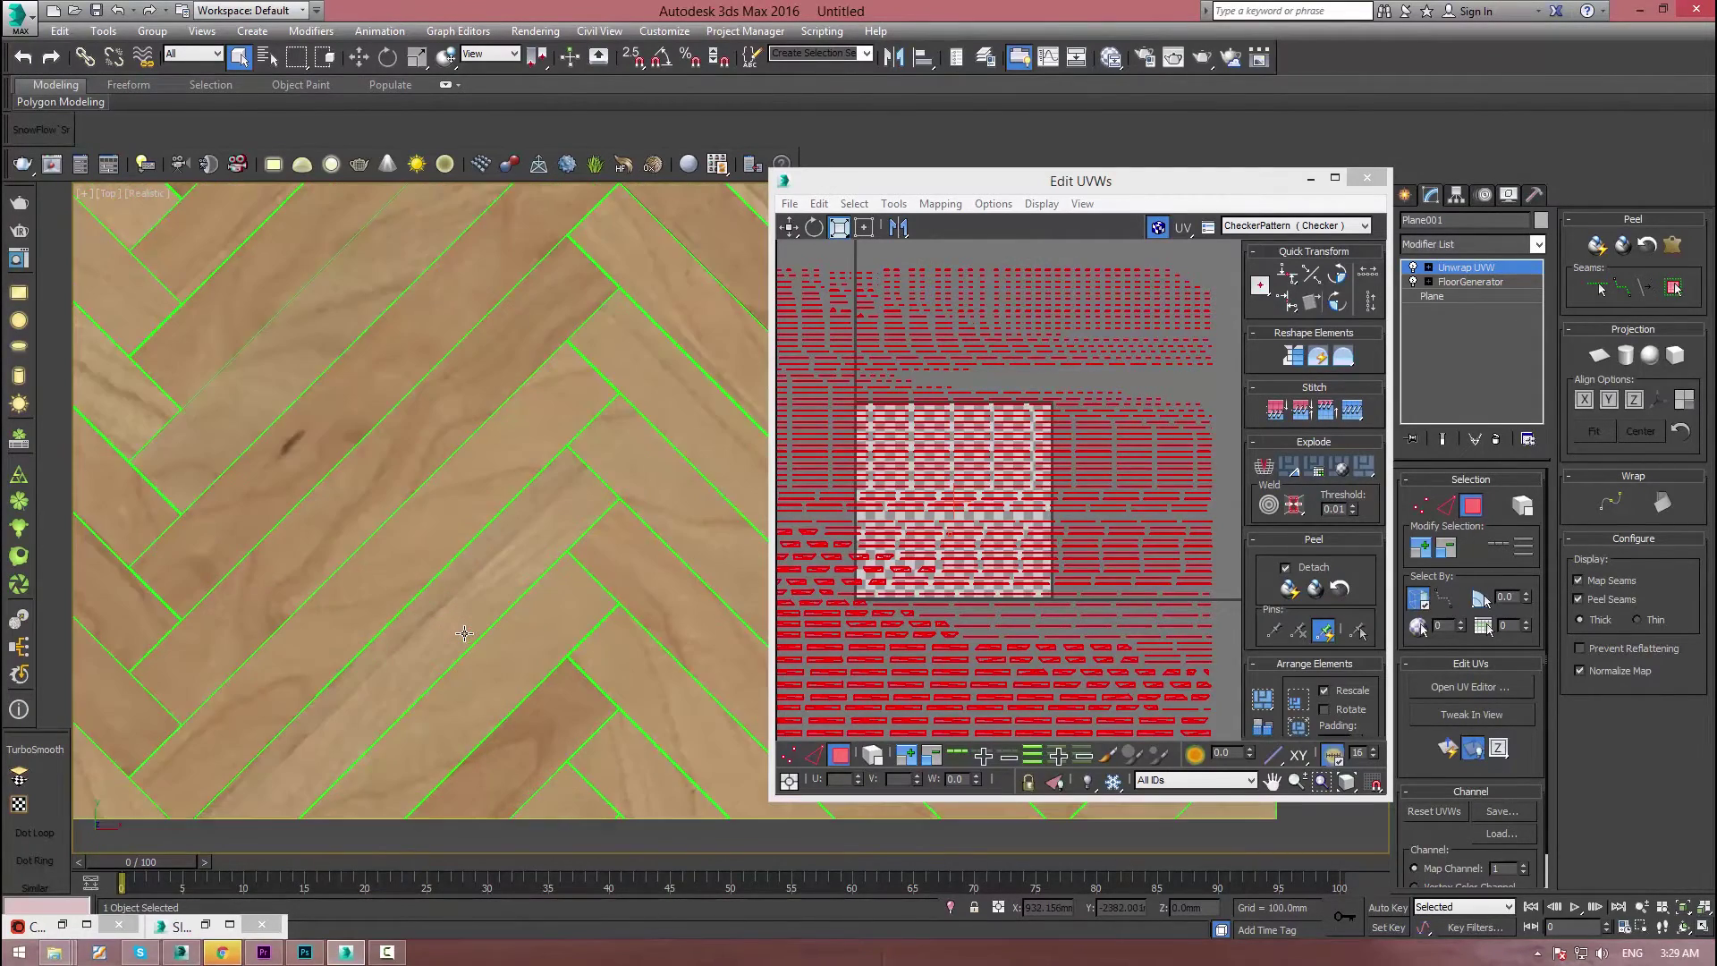
middle_drag(464, 614, 485, 578)
scroll(487, 568, up, 1)
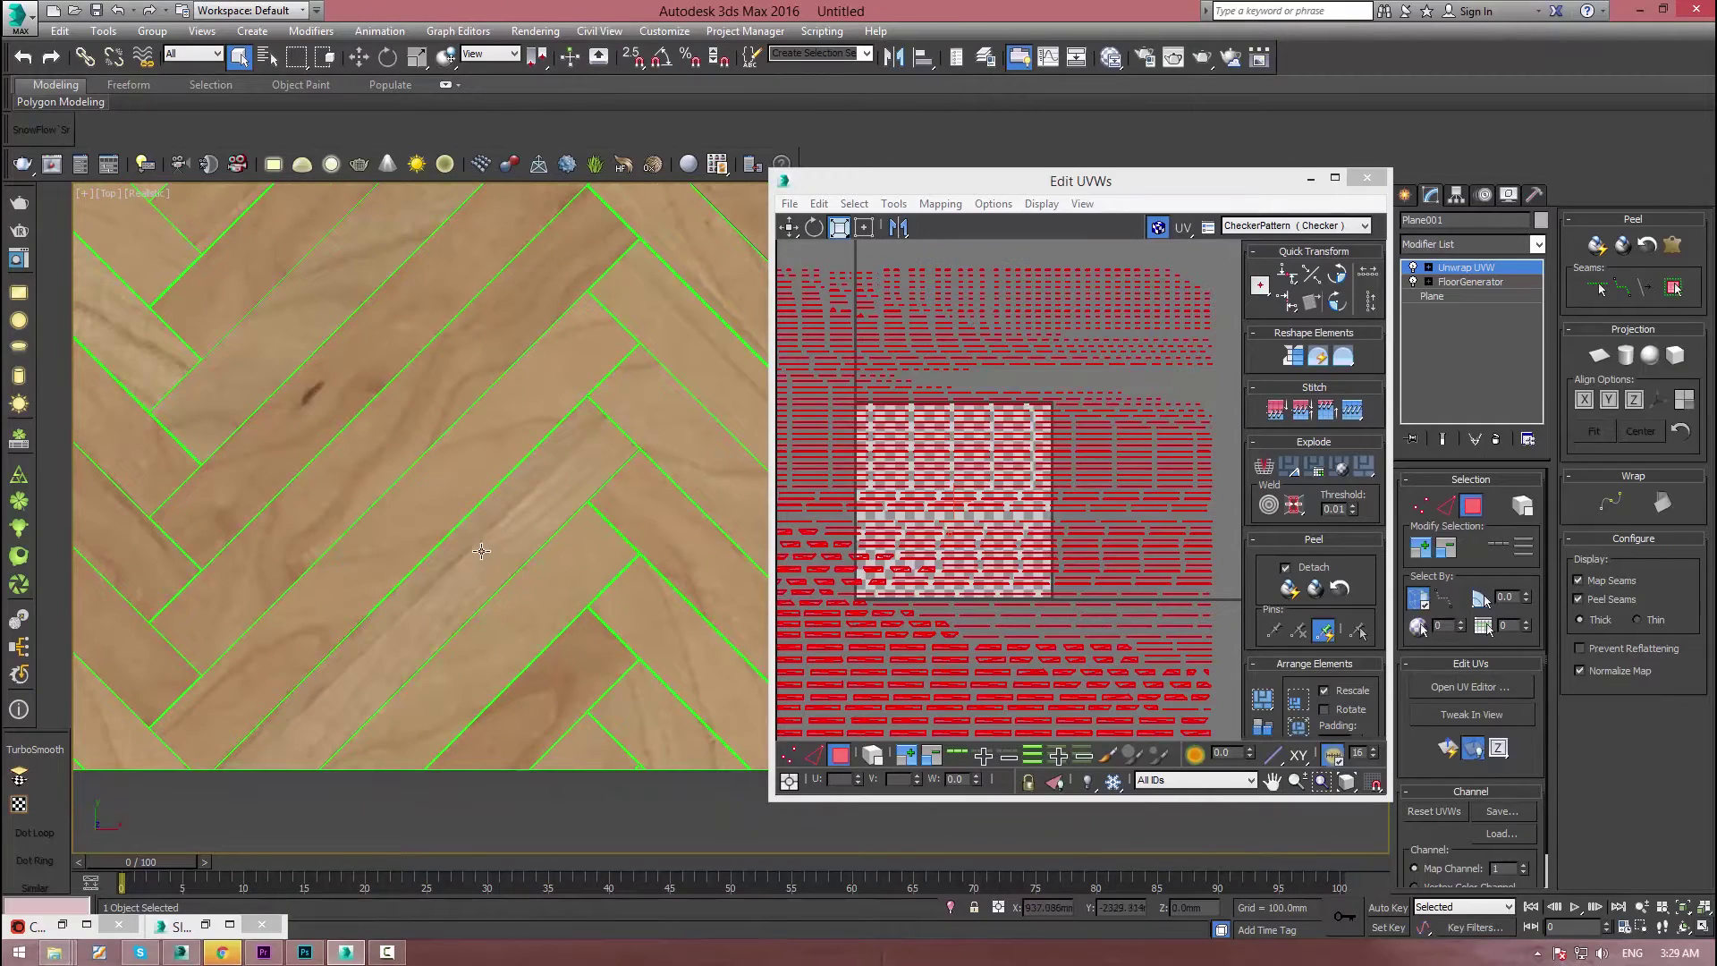
- Select the single light-streaked board near the floor's lower edge in the Top view
click(532, 481)
scroll(858, 633, up, 3)
scroll(858, 633, up, 2)
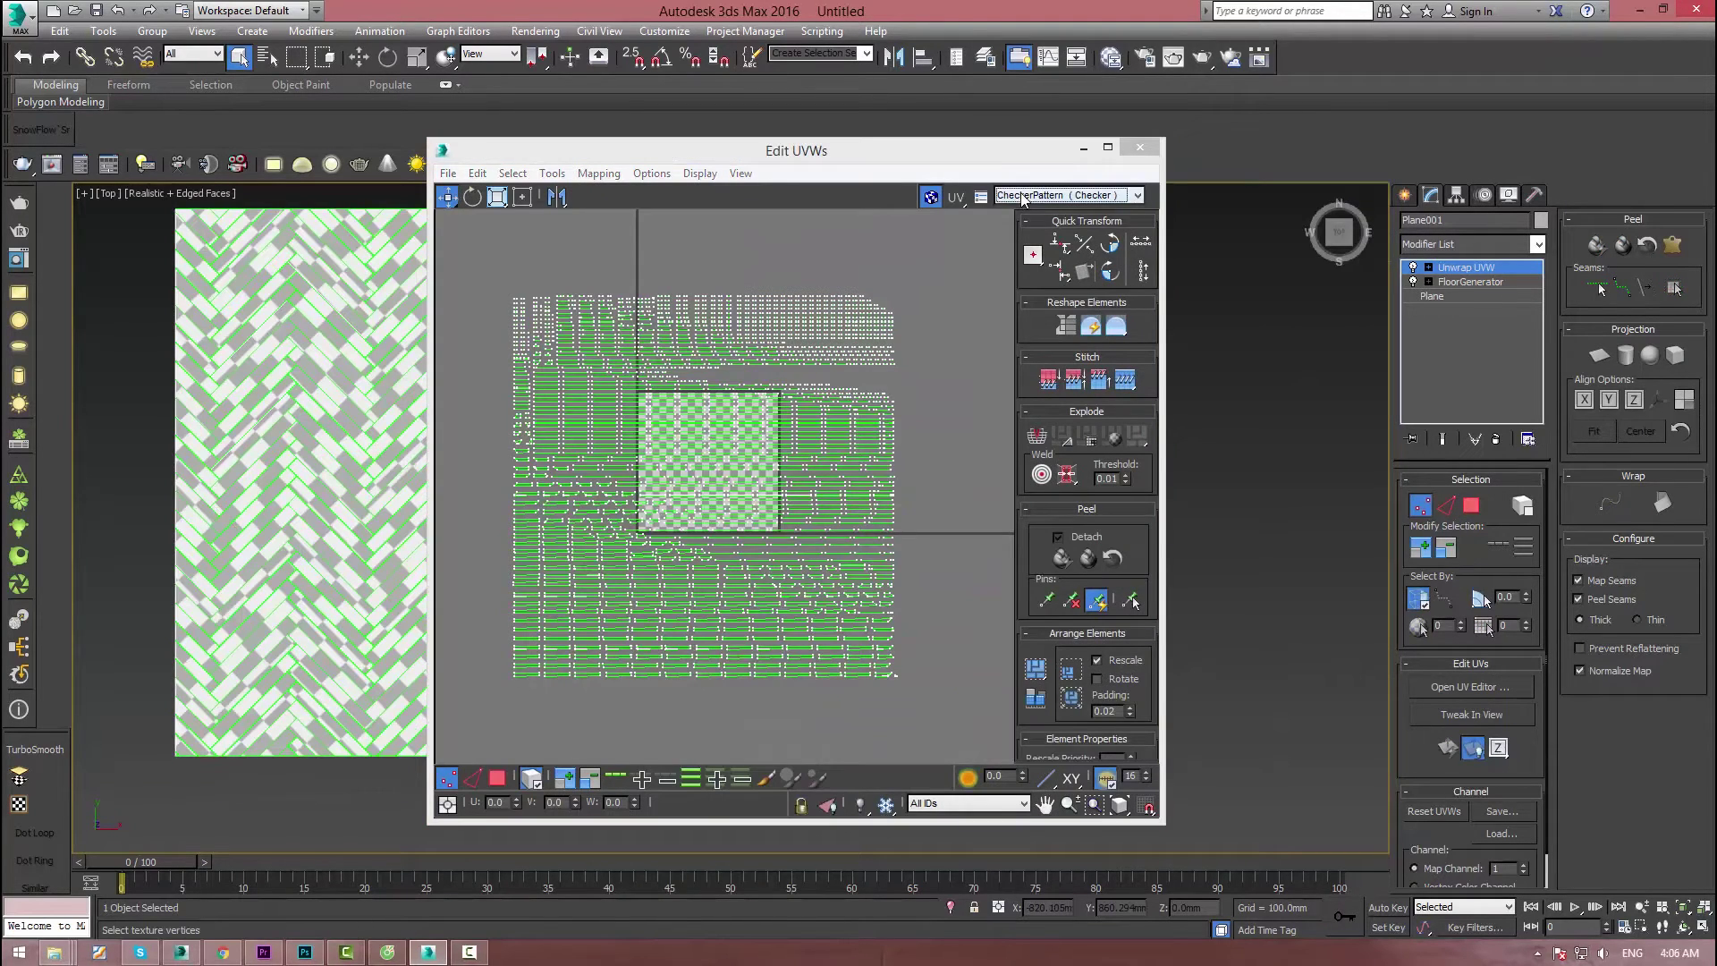
- Show Map #1 (Cherry_natural.png) as the background behind the board UVs in the UV editor
click(1023, 197)
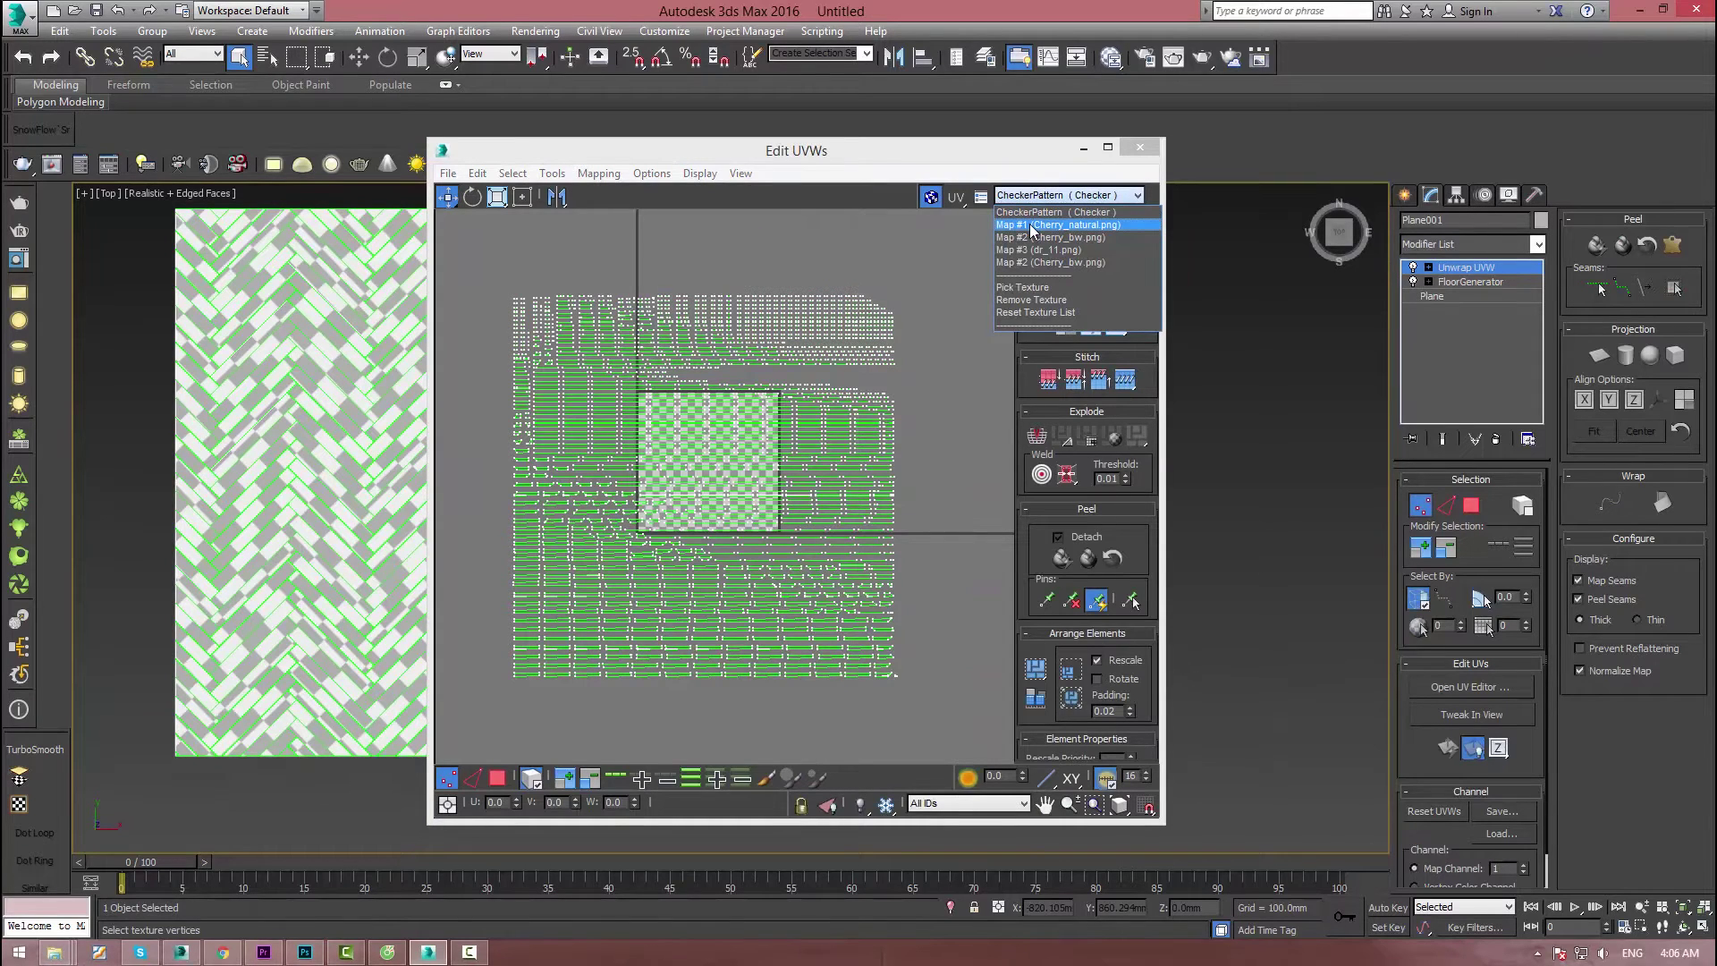
click(1033, 226)
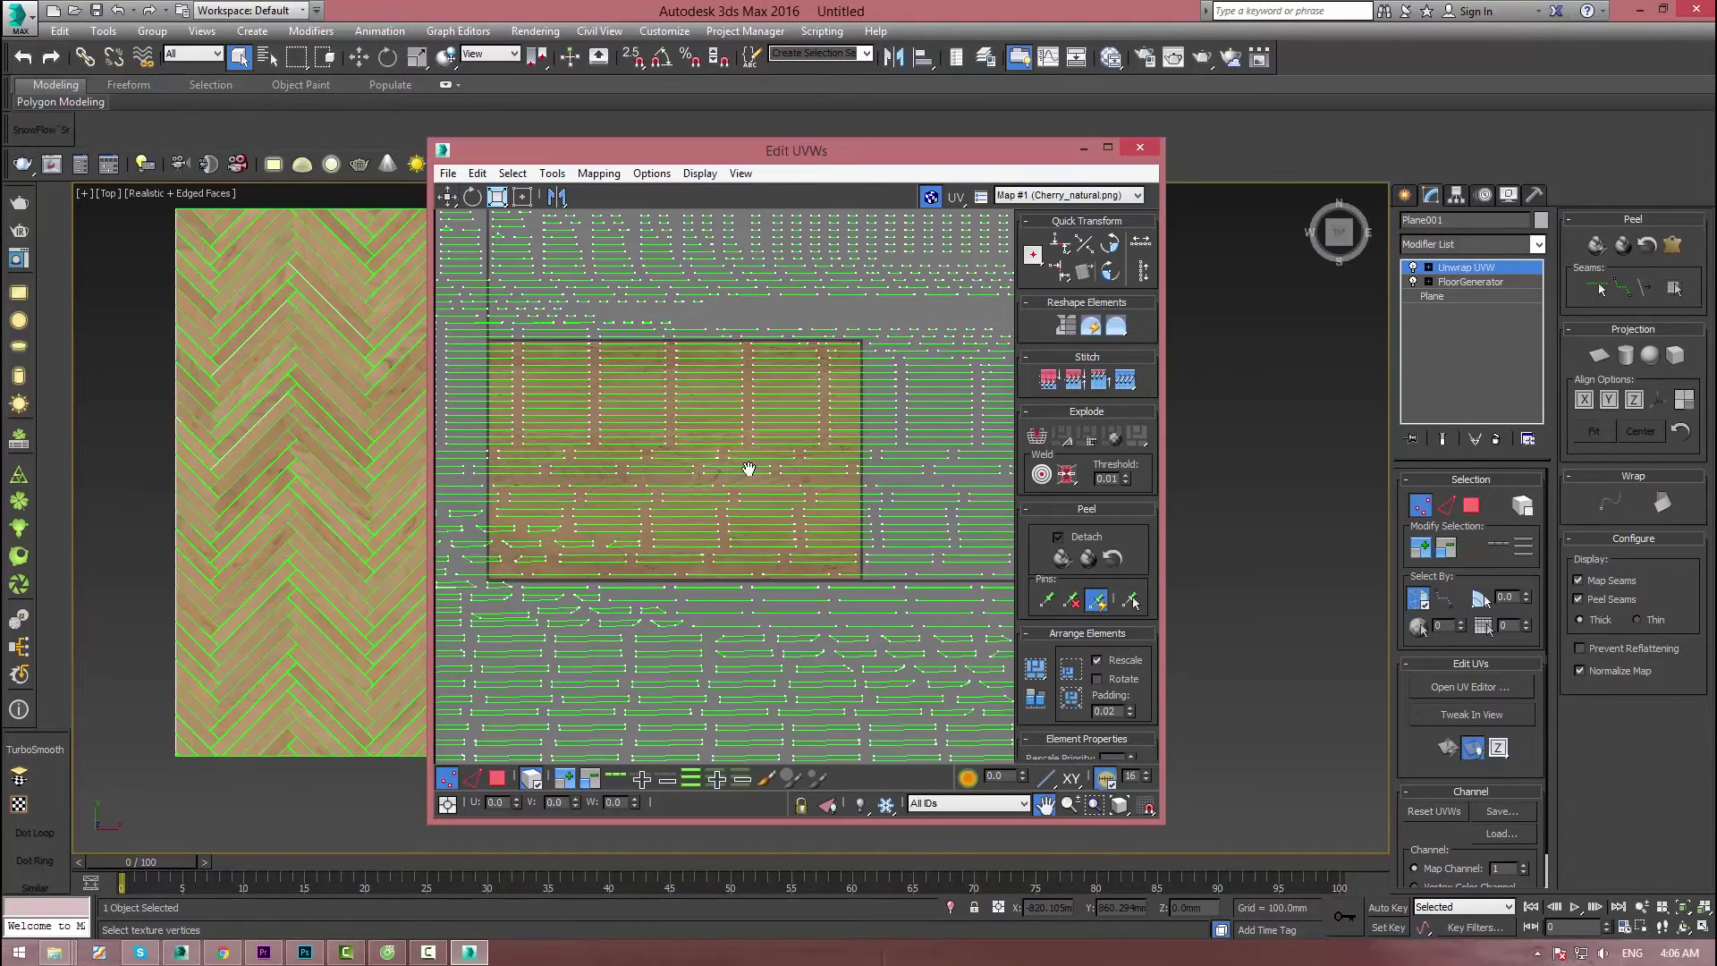
scroll(823, 452, up, 5)
middle_drag(805, 483, 806, 521)
scroll(799, 506, down, 3)
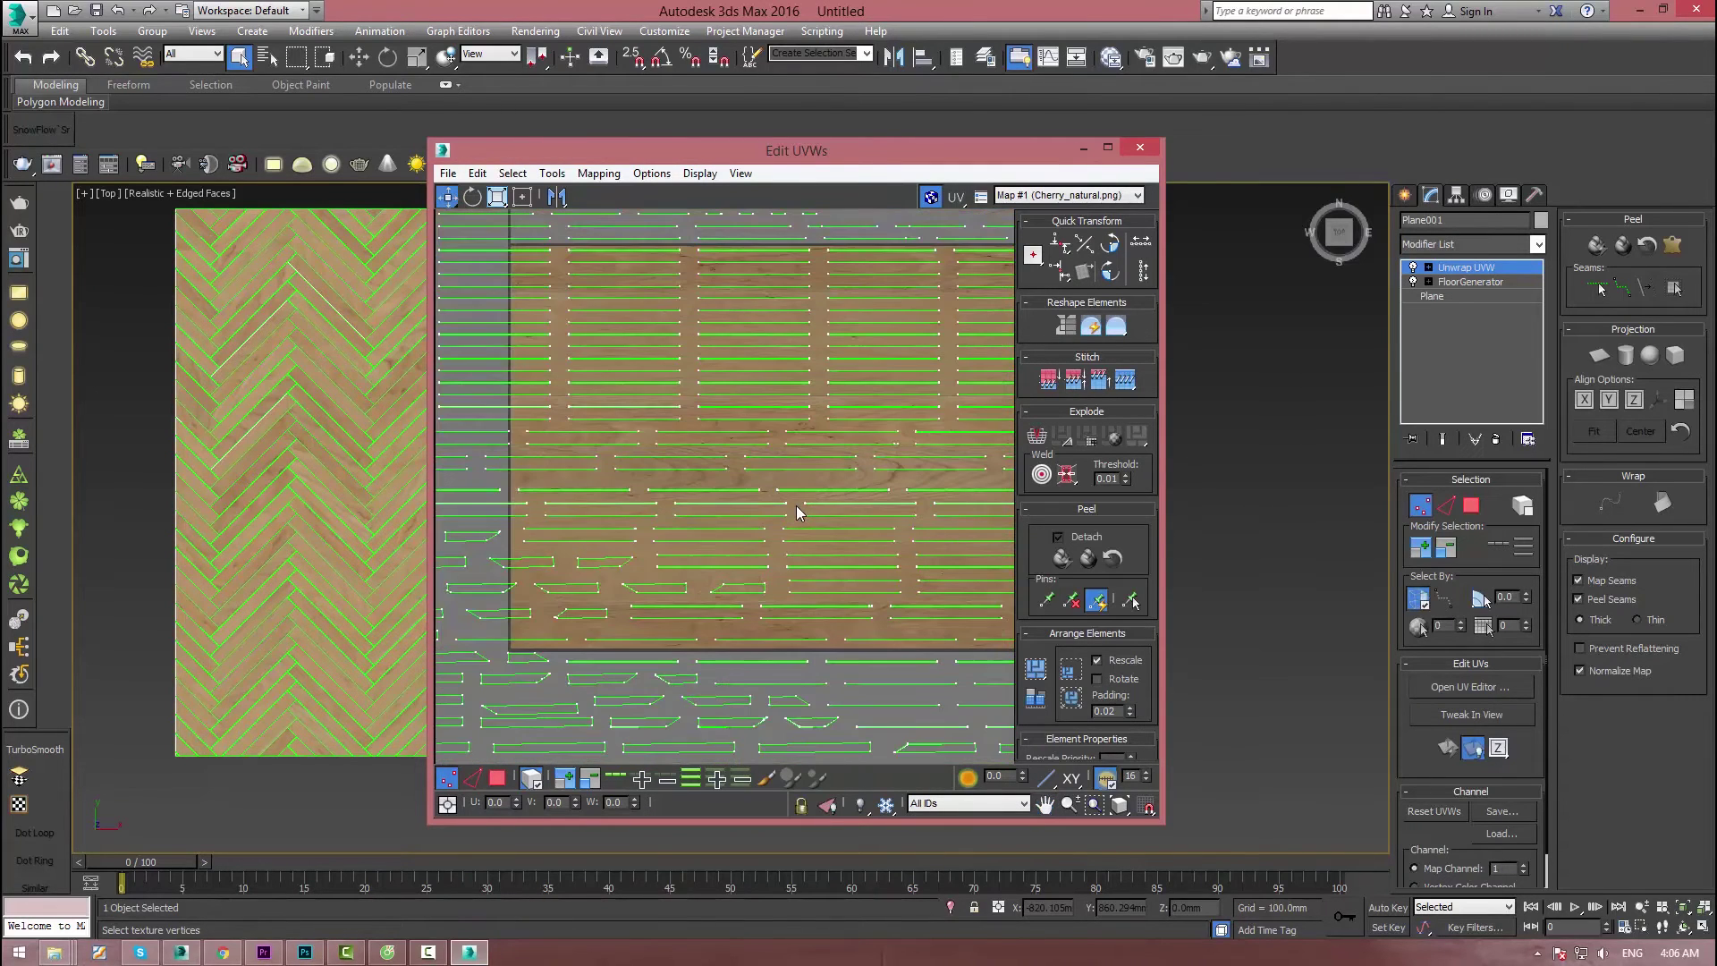
scroll(793, 507, down, 2)
middle_drag(793, 506, 756, 509)
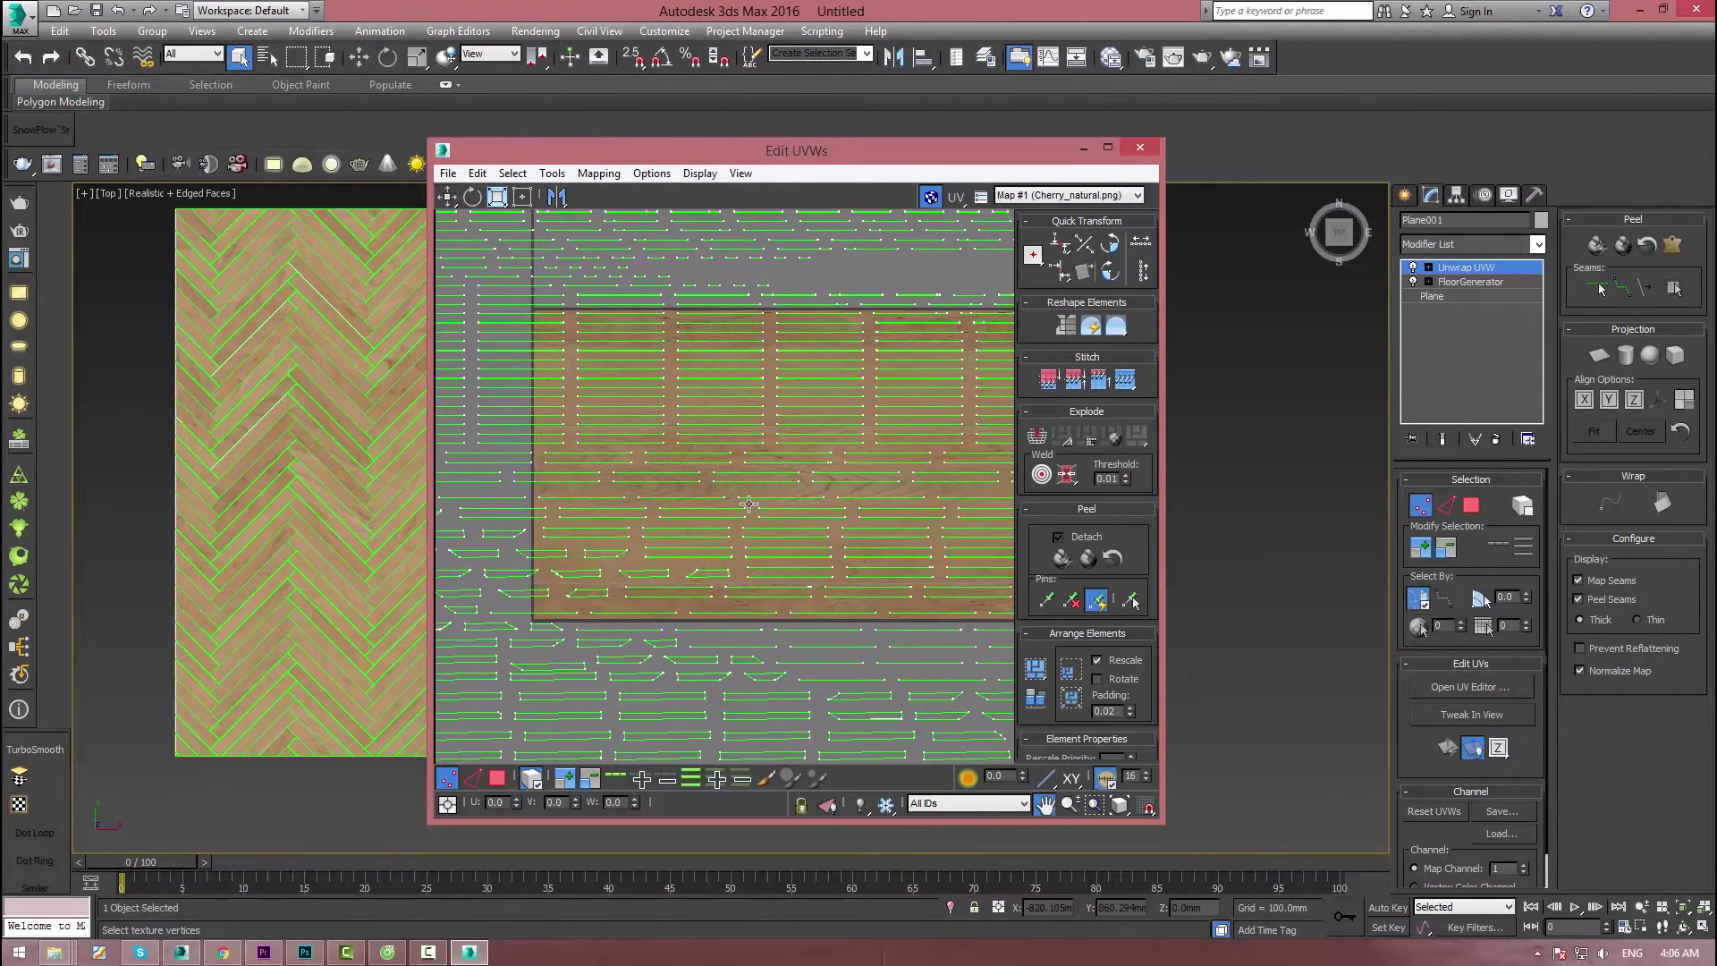
- Turn on Tile Bitmap in the UV editor preferences and set Tiles to 1 so the texture repeats behind all UVs
click(651, 175)
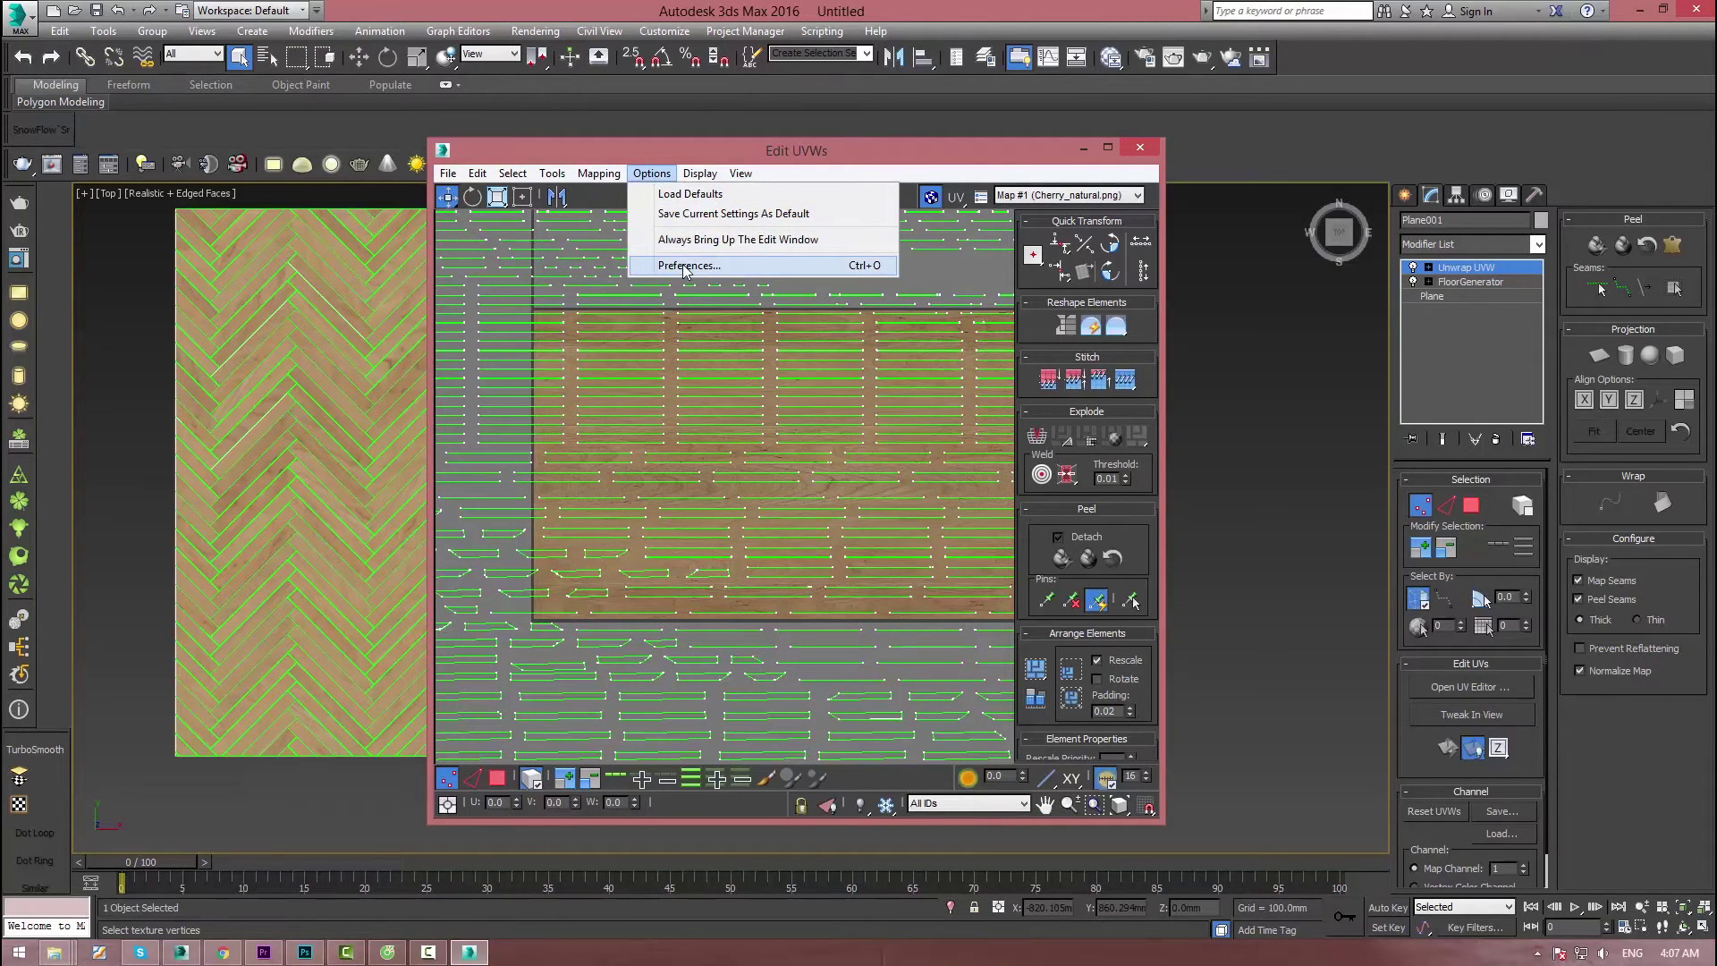
click(685, 266)
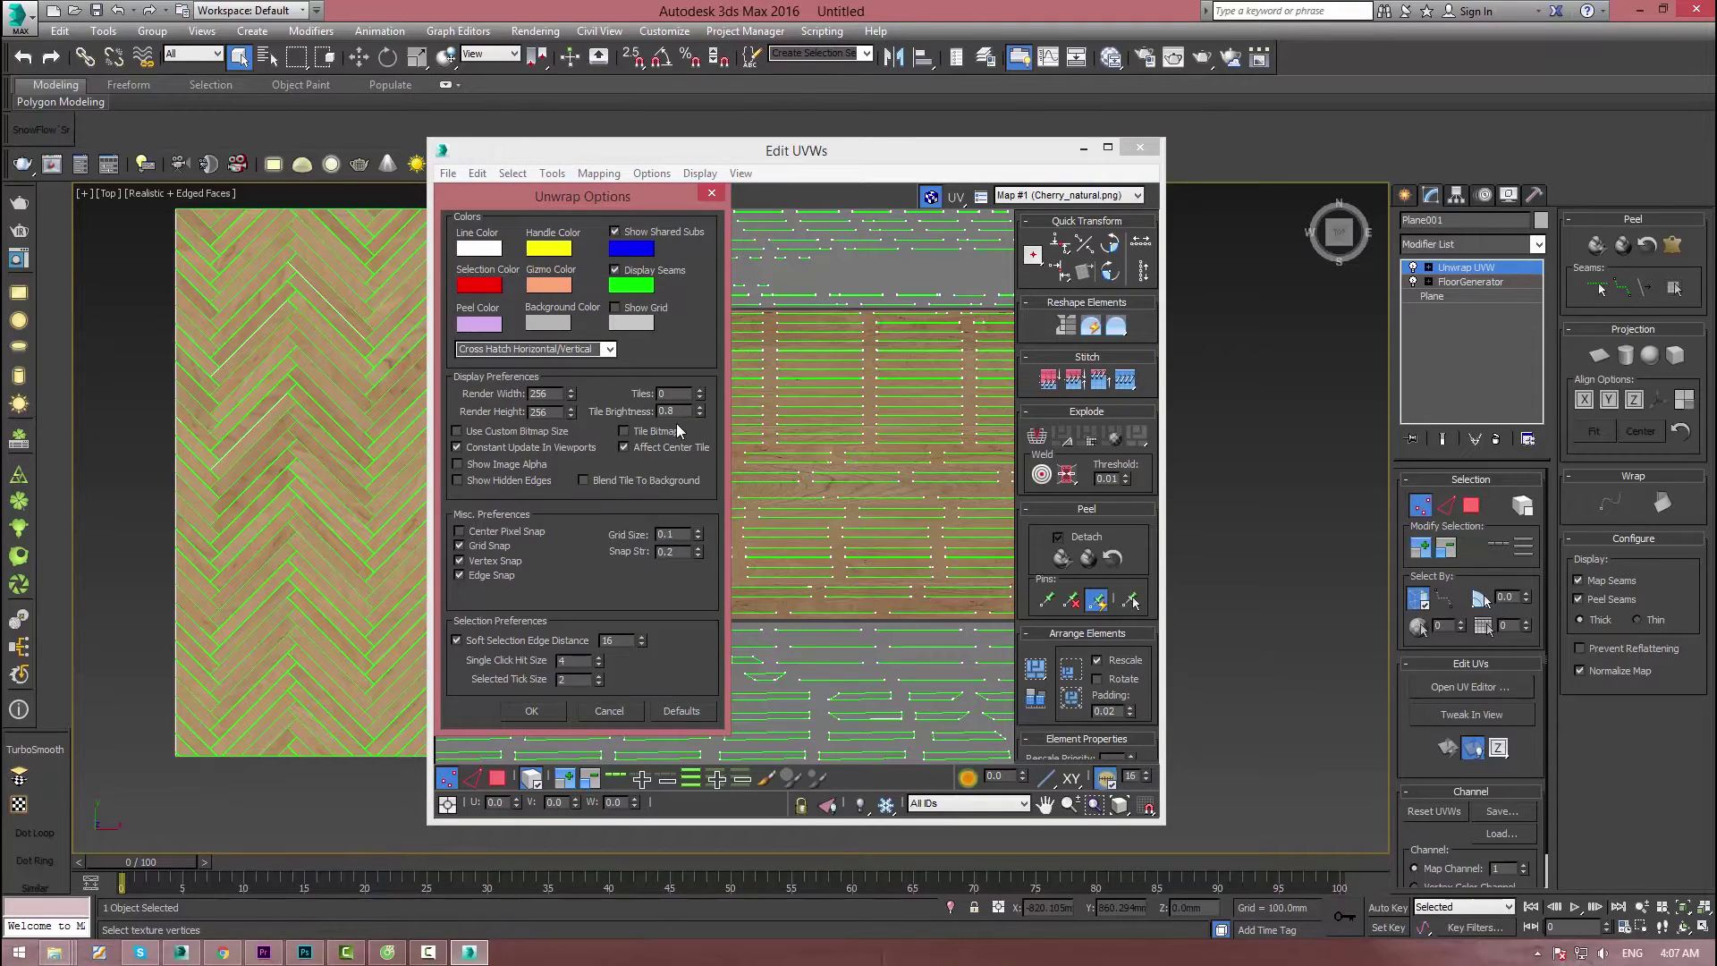
drag(623, 198, 325, 197)
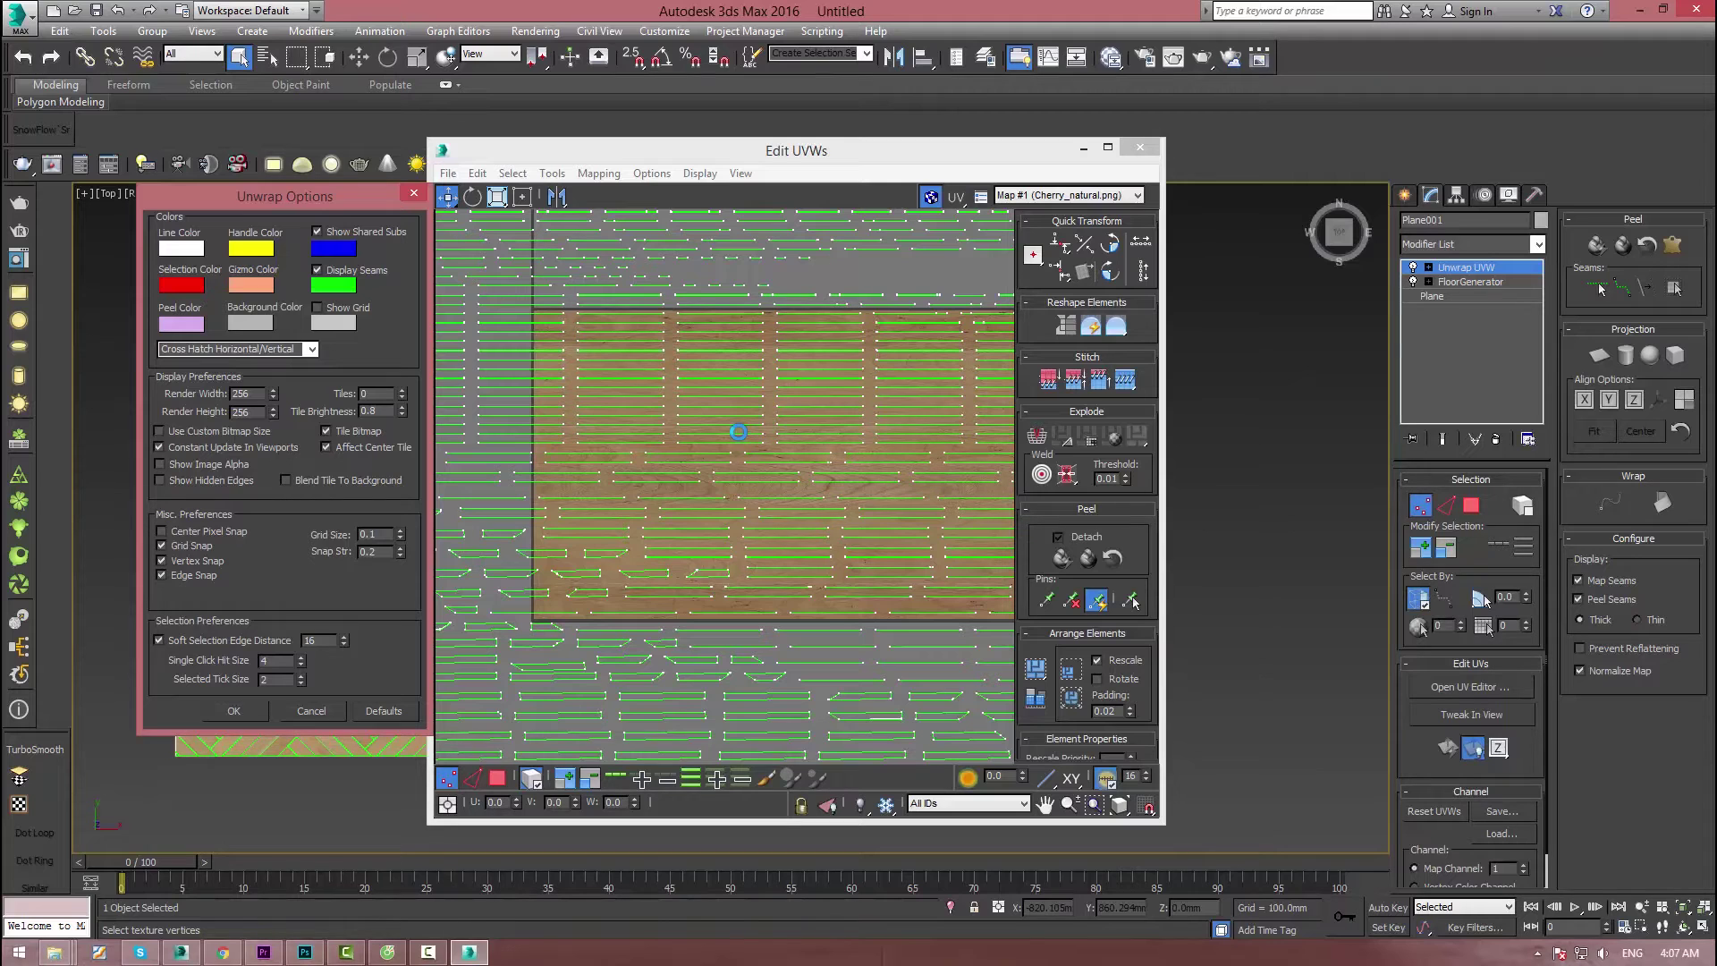
scroll(753, 491, down, 3)
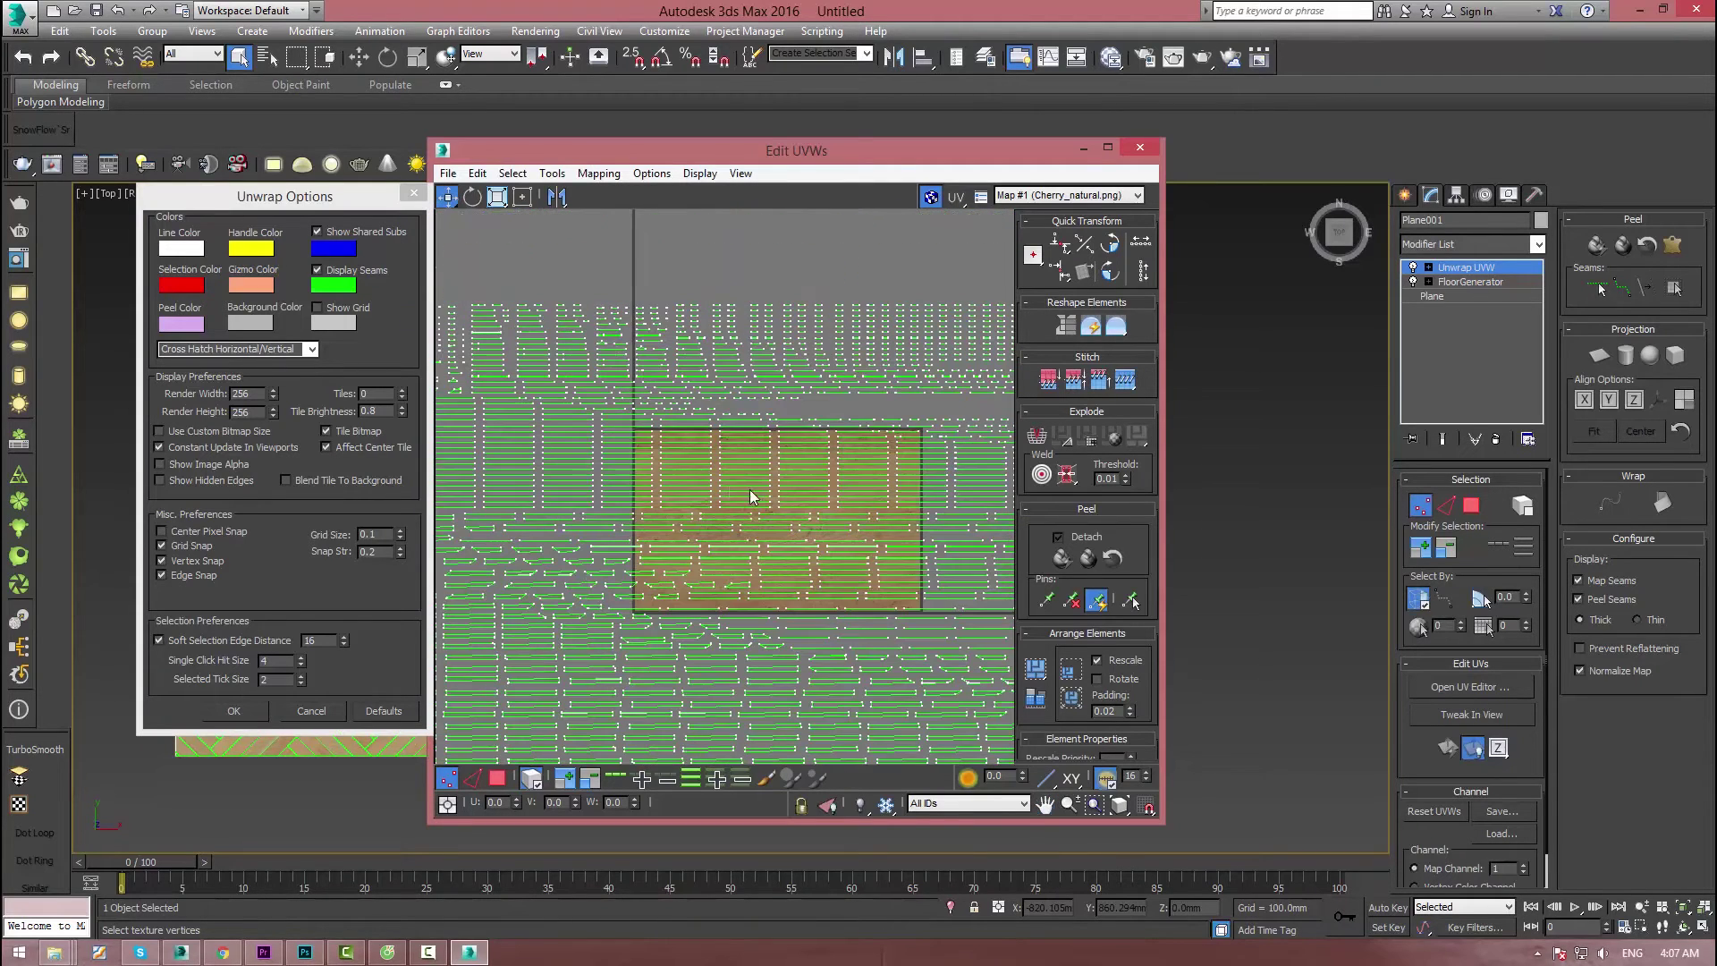
click(403, 391)
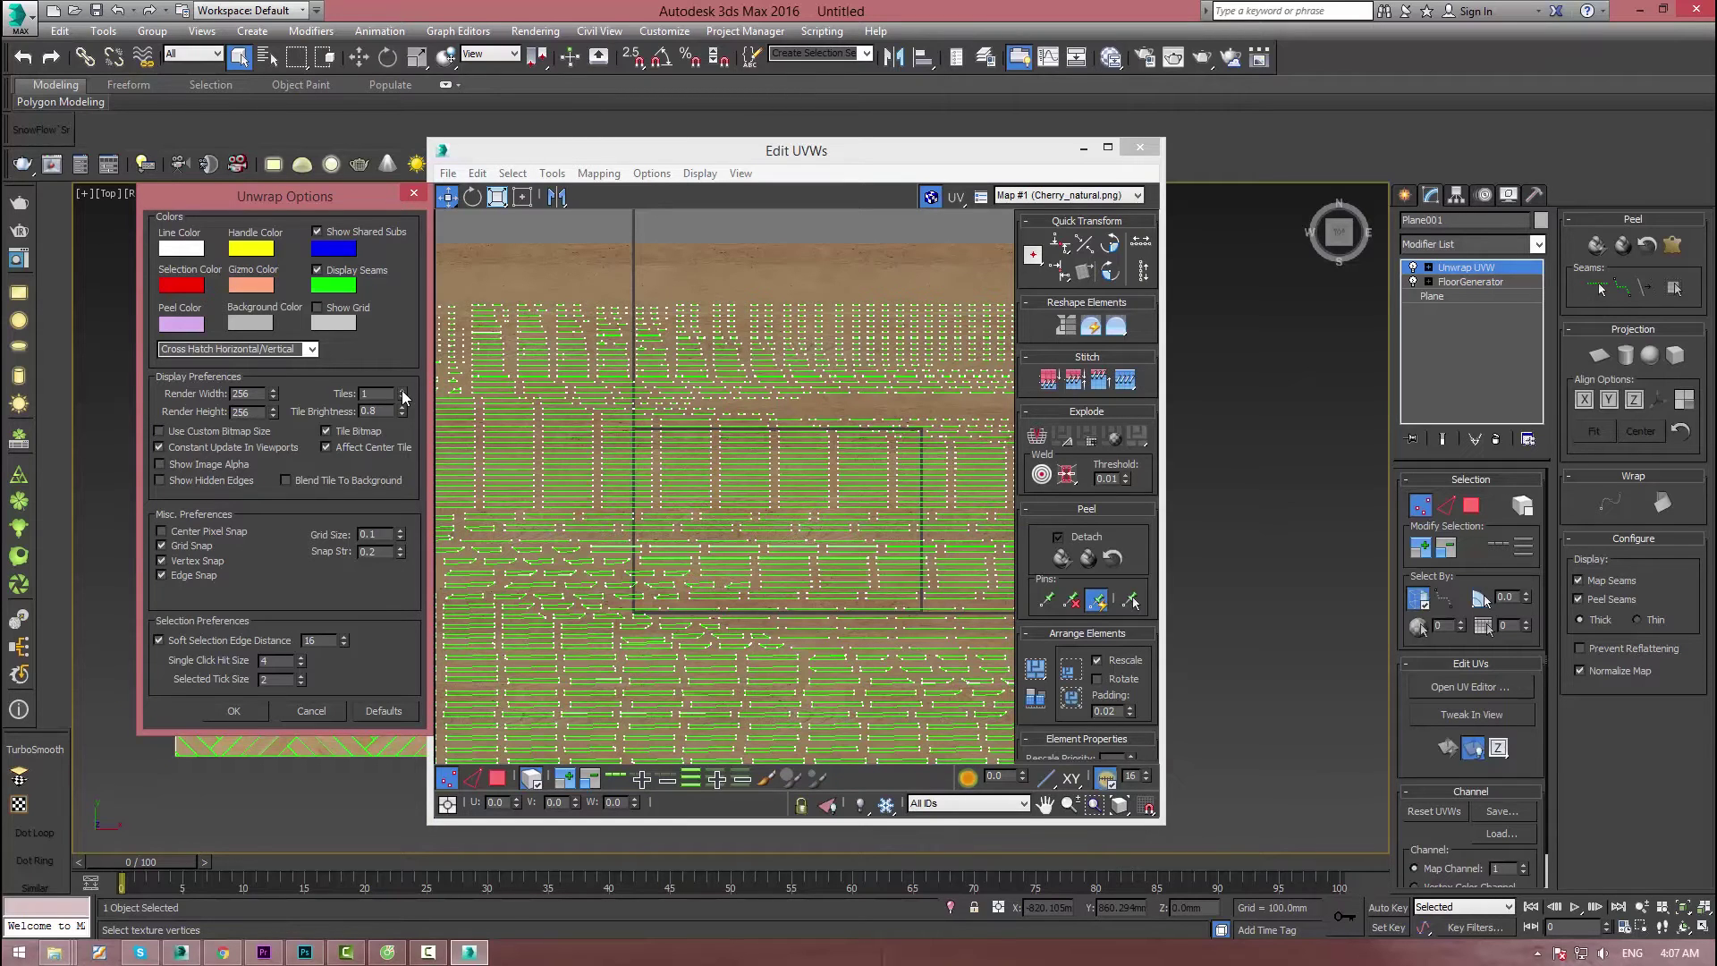
middle_drag(701, 491, 773, 500)
middle_drag(854, 390, 738, 407)
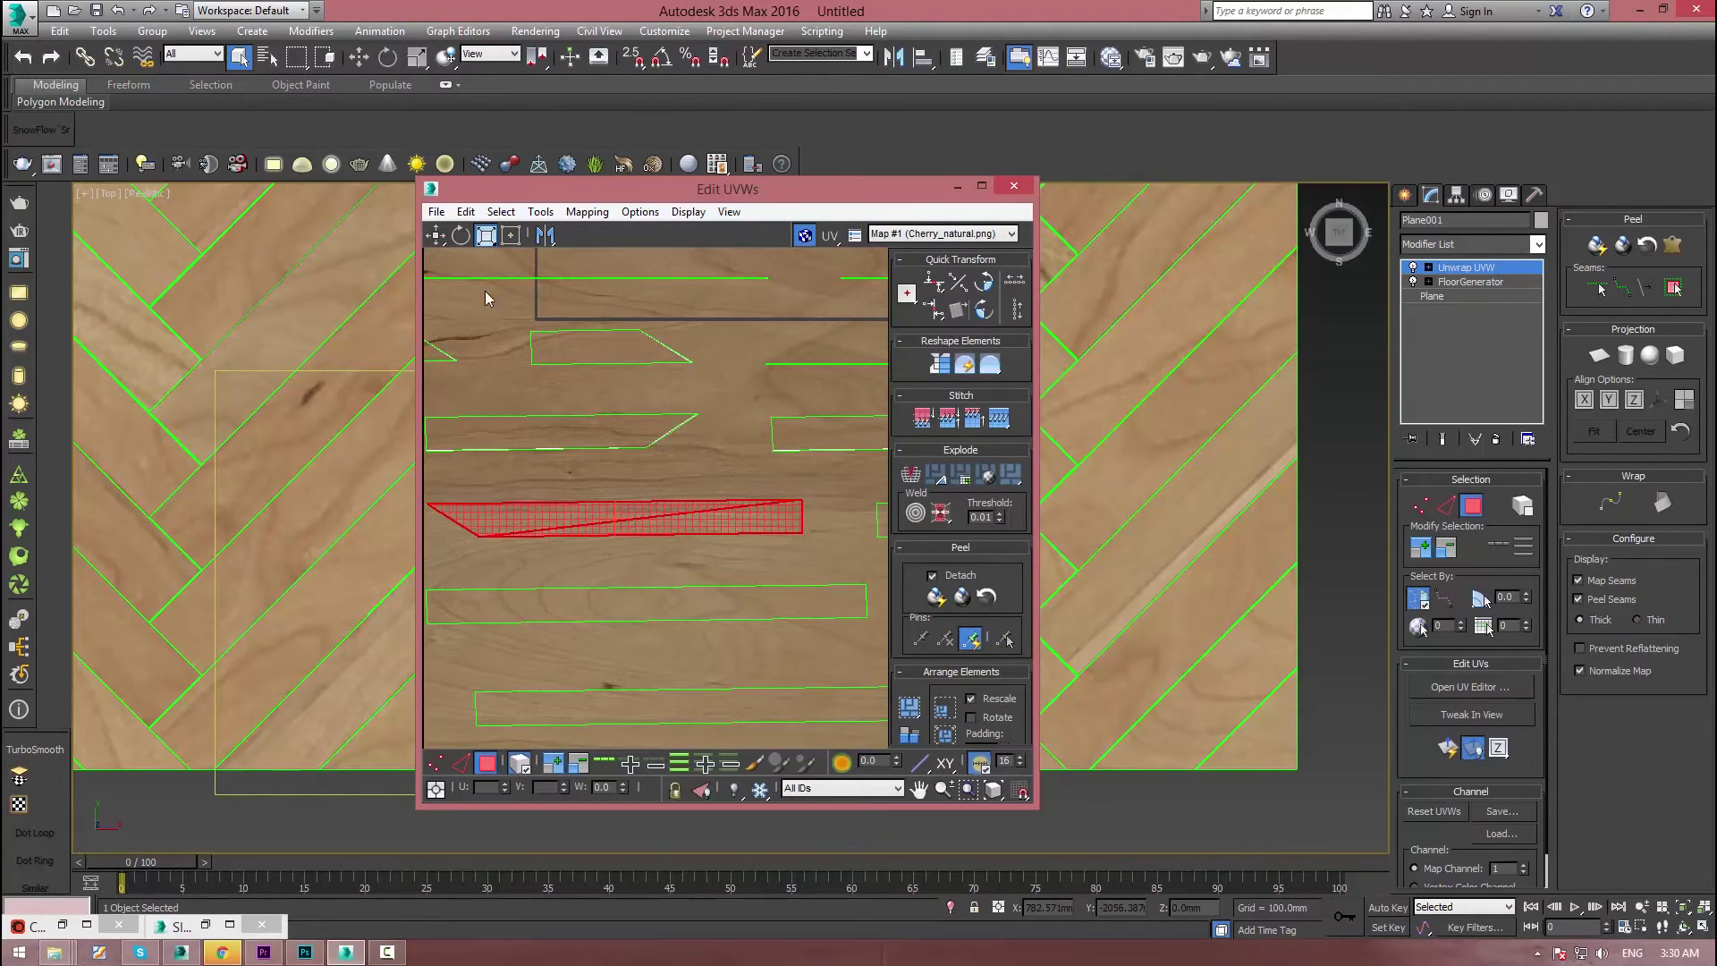
- Move the selected board's UV cluster slightly down onto a different area of the wood texture
click(436, 235)
click(672, 565)
click(596, 508)
drag(595, 511, 600, 546)
scroll(601, 543, down, 1)
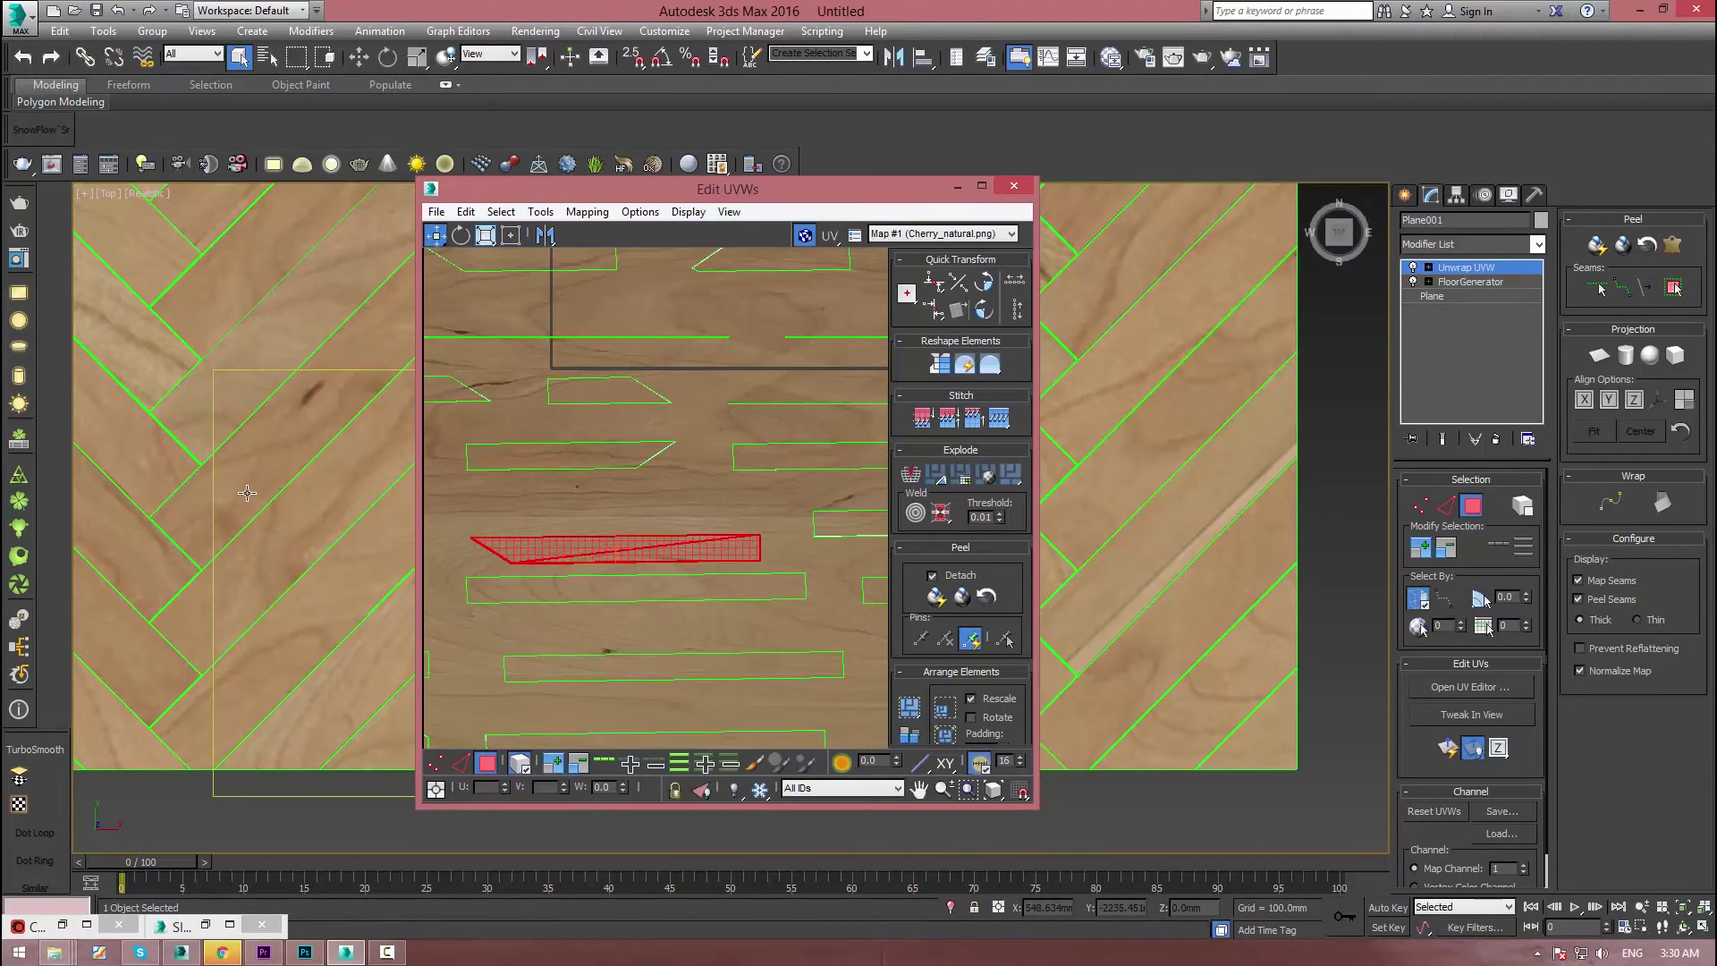
- Close the UV editor, leave the floor's Unwrap UVW modifier and deselect the floor
scroll(353, 632, down, 5)
scroll(287, 486, down, 6)
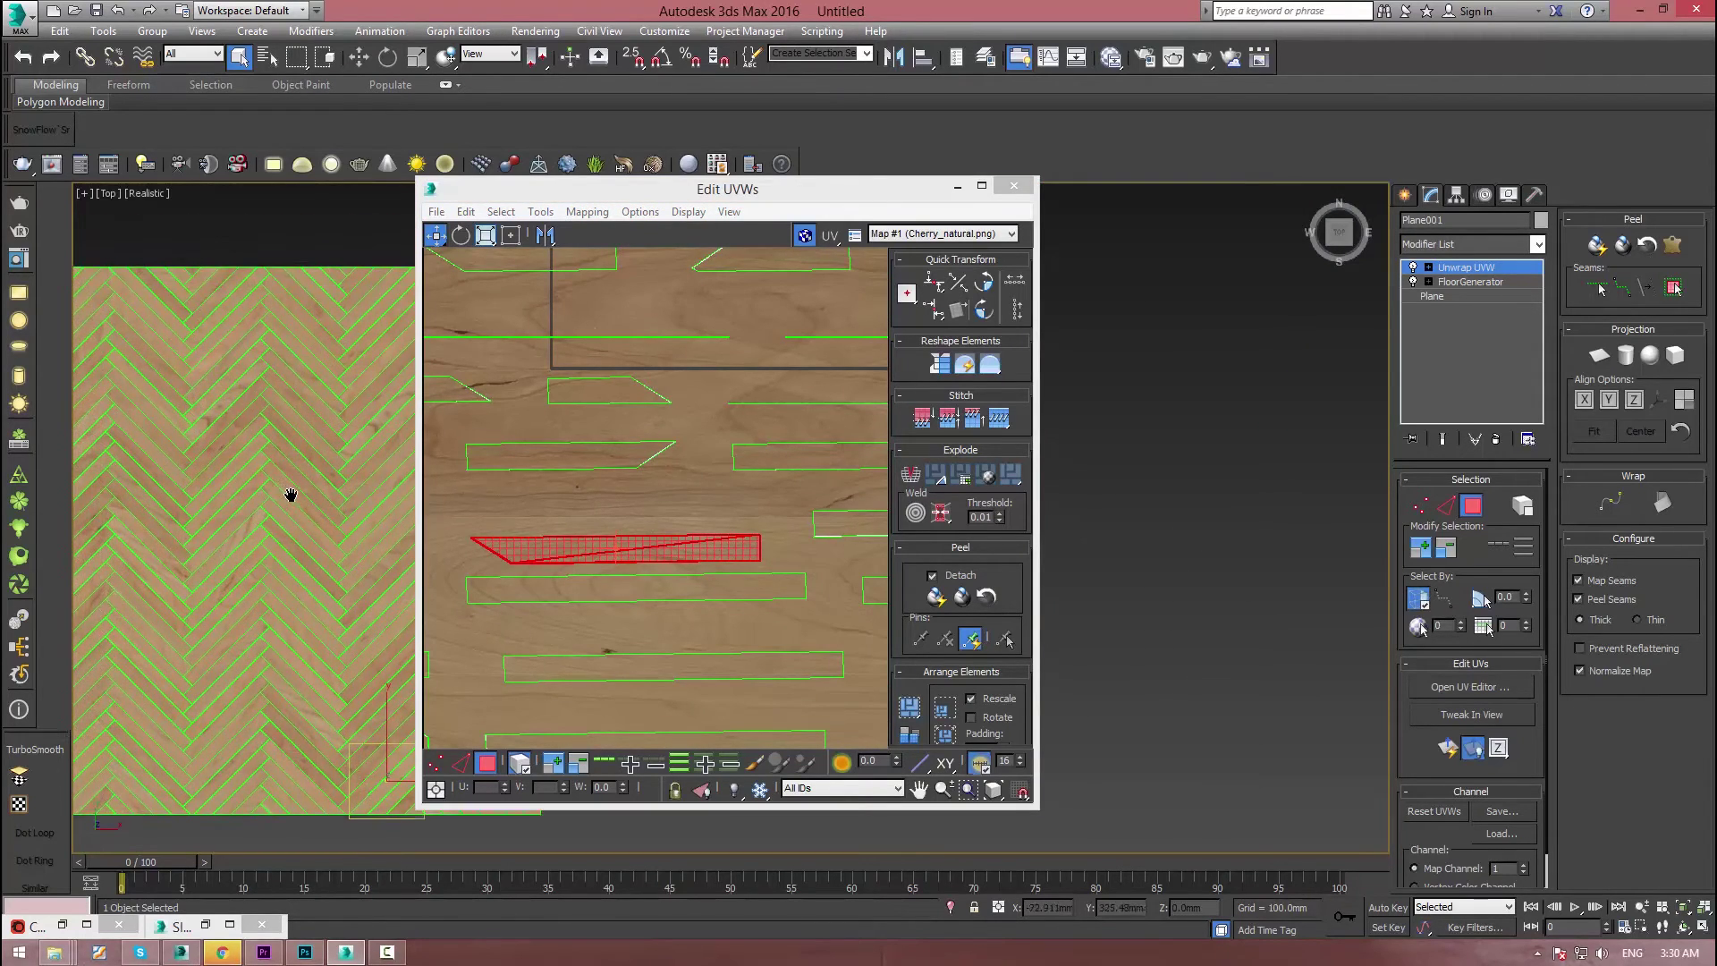
middle_drag(470, 499, 617, 473)
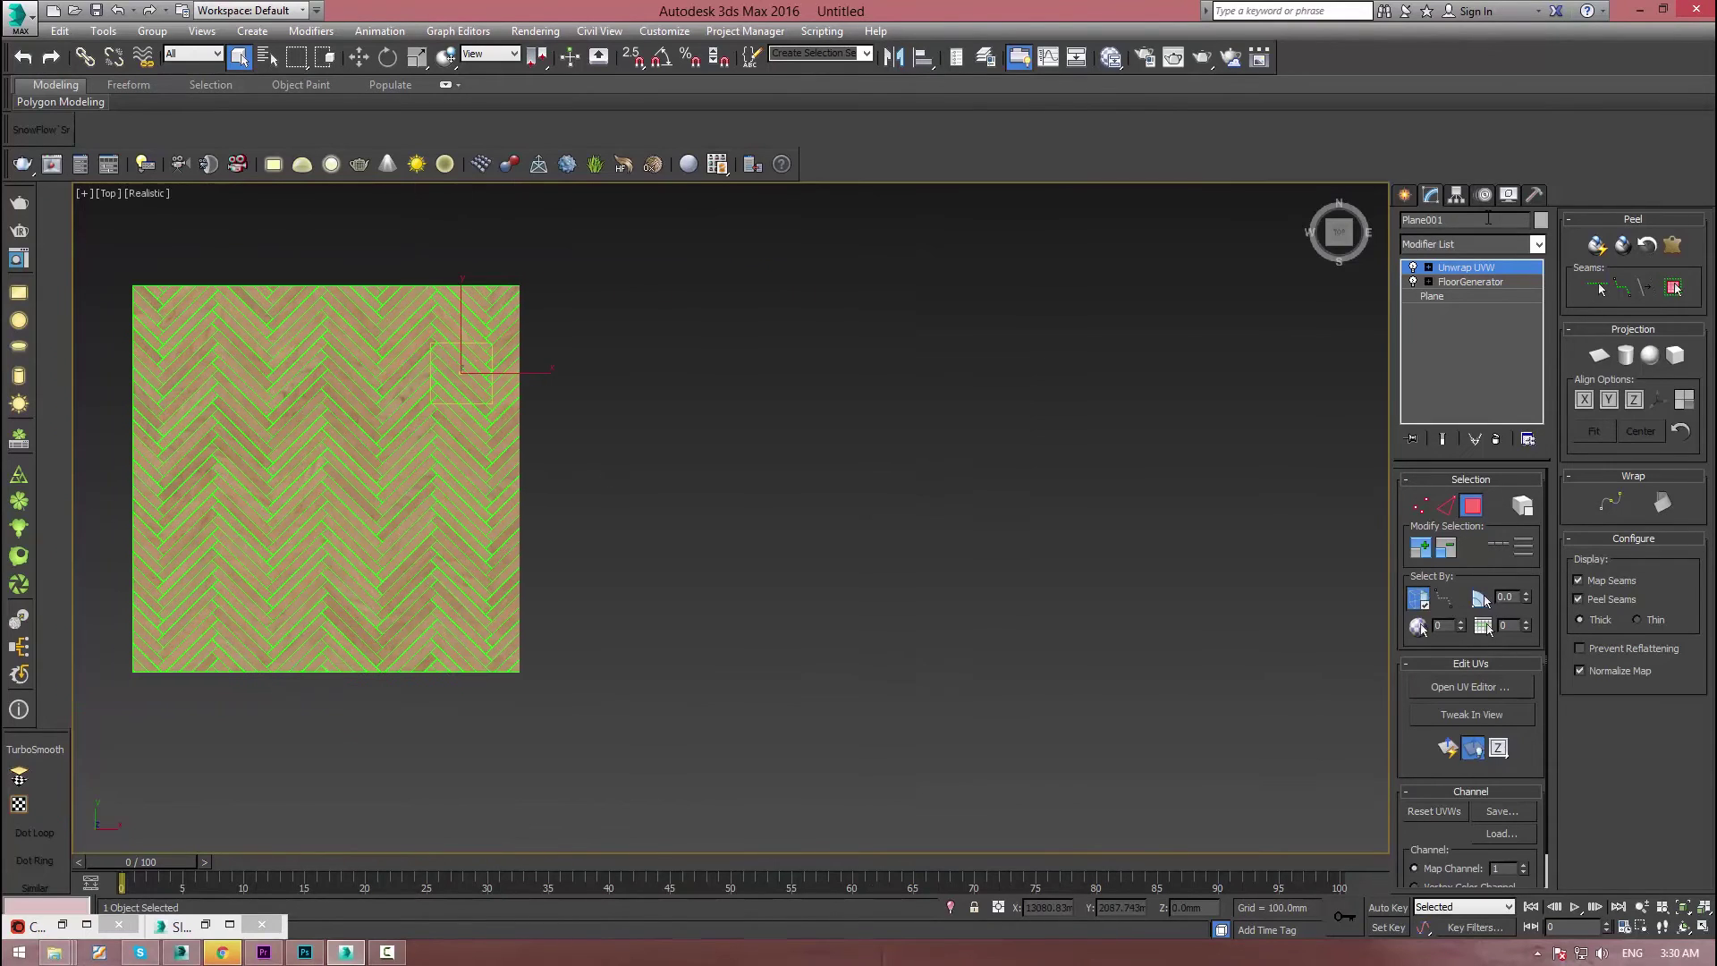
click(1405, 194)
click(947, 389)
- Inspect the wood texture on the deselected floor up close and as a whole in the Top view
middle_drag(403, 507, 517, 599)
scroll(445, 506, up, 2)
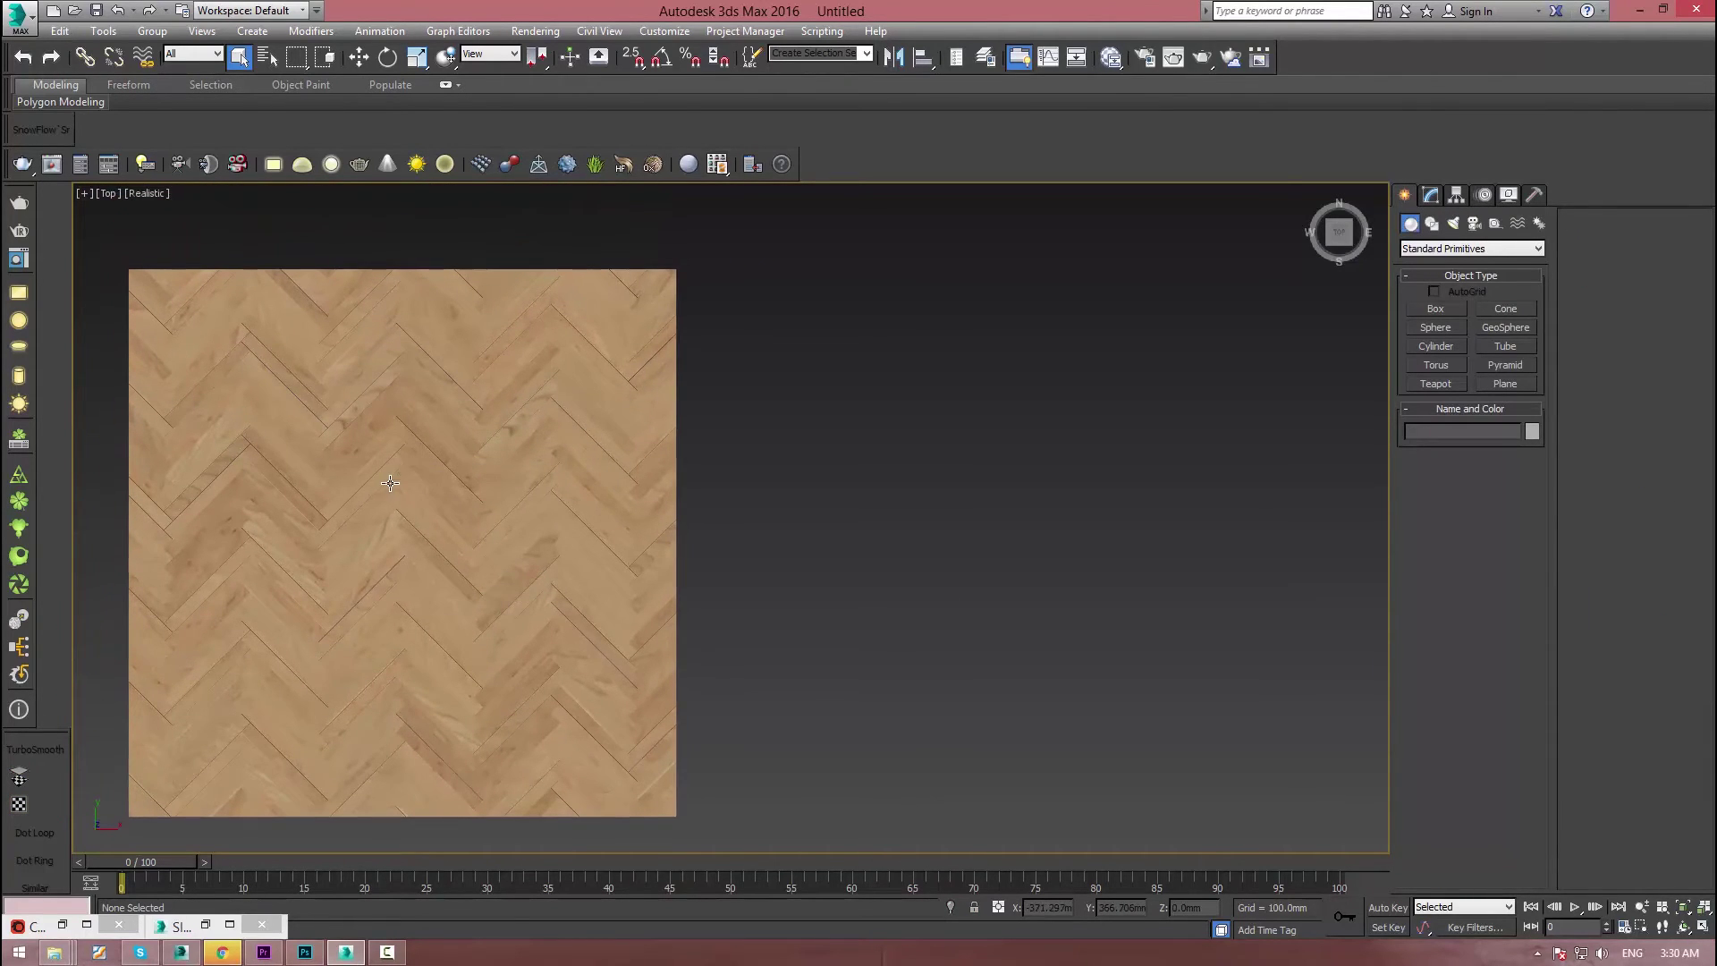
scroll(346, 474, up, 3)
scroll(327, 470, down, 3)
middle_drag(330, 475, 376, 534)
scroll(333, 383, up, 1)
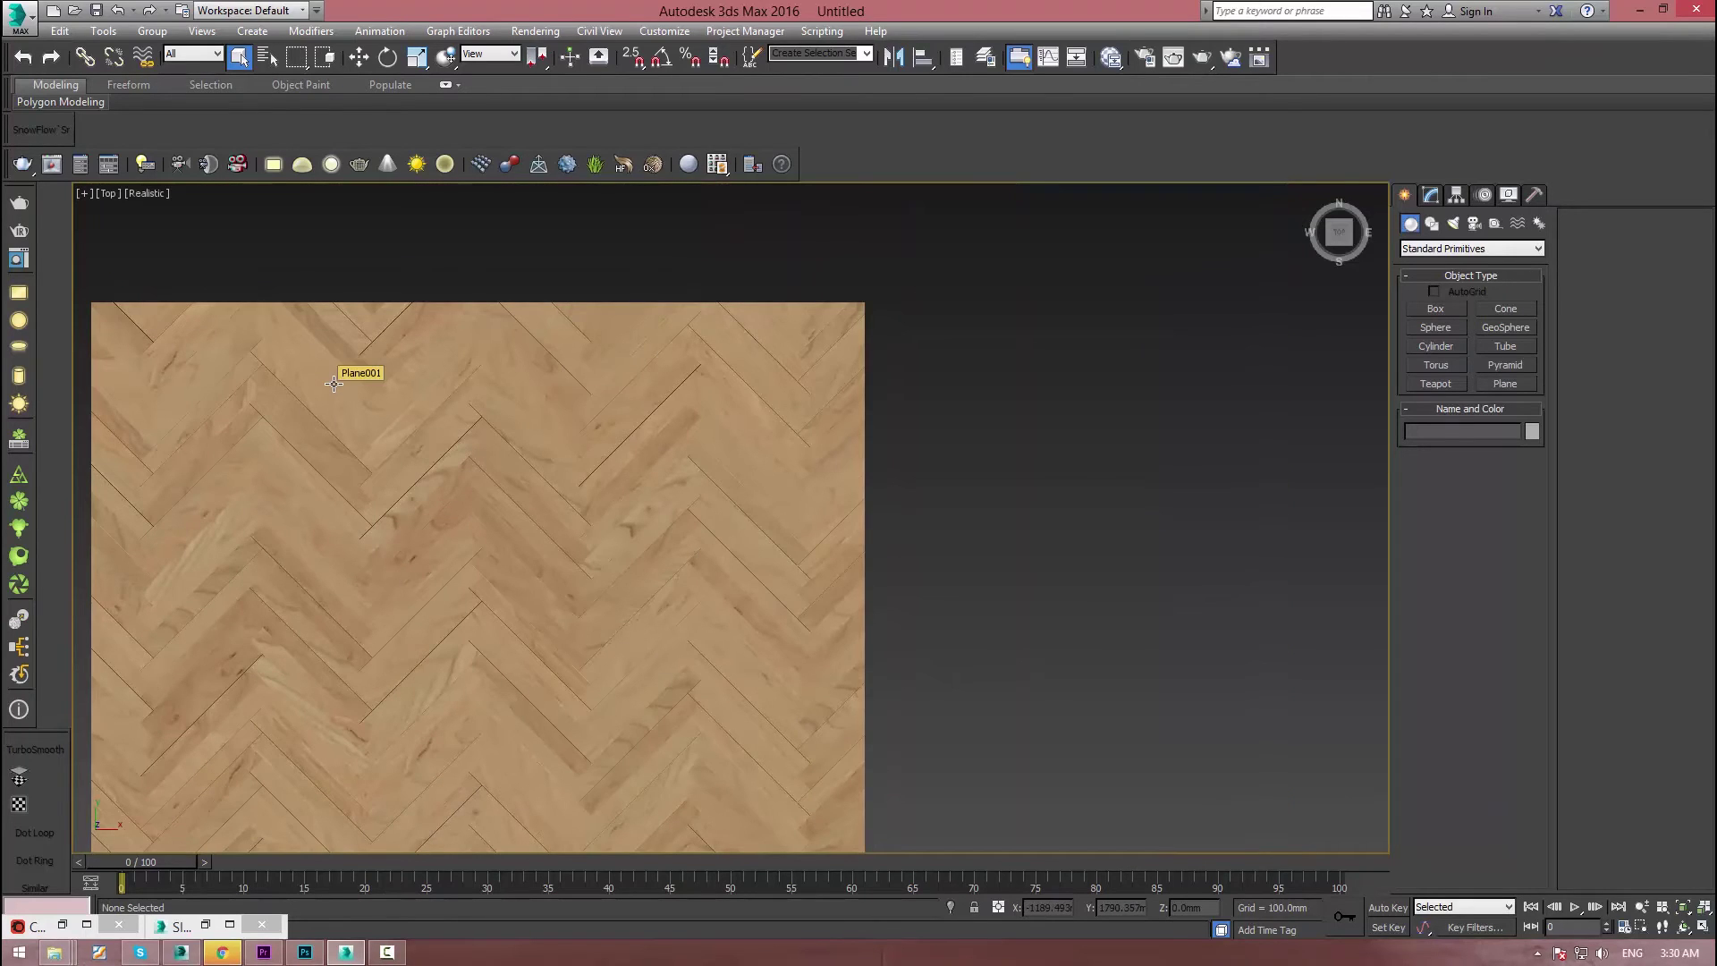
middle_drag(334, 383, 407, 295)
scroll(267, 440, up, 2)
scroll(266, 440, up, 2)
scroll(369, 464, down, 4)
scroll(492, 488, down, 2)
middle_drag(492, 487, 460, 453)
- Turn on edged faces in the Top view and review the texture variation between the outlined boards
key(F4)
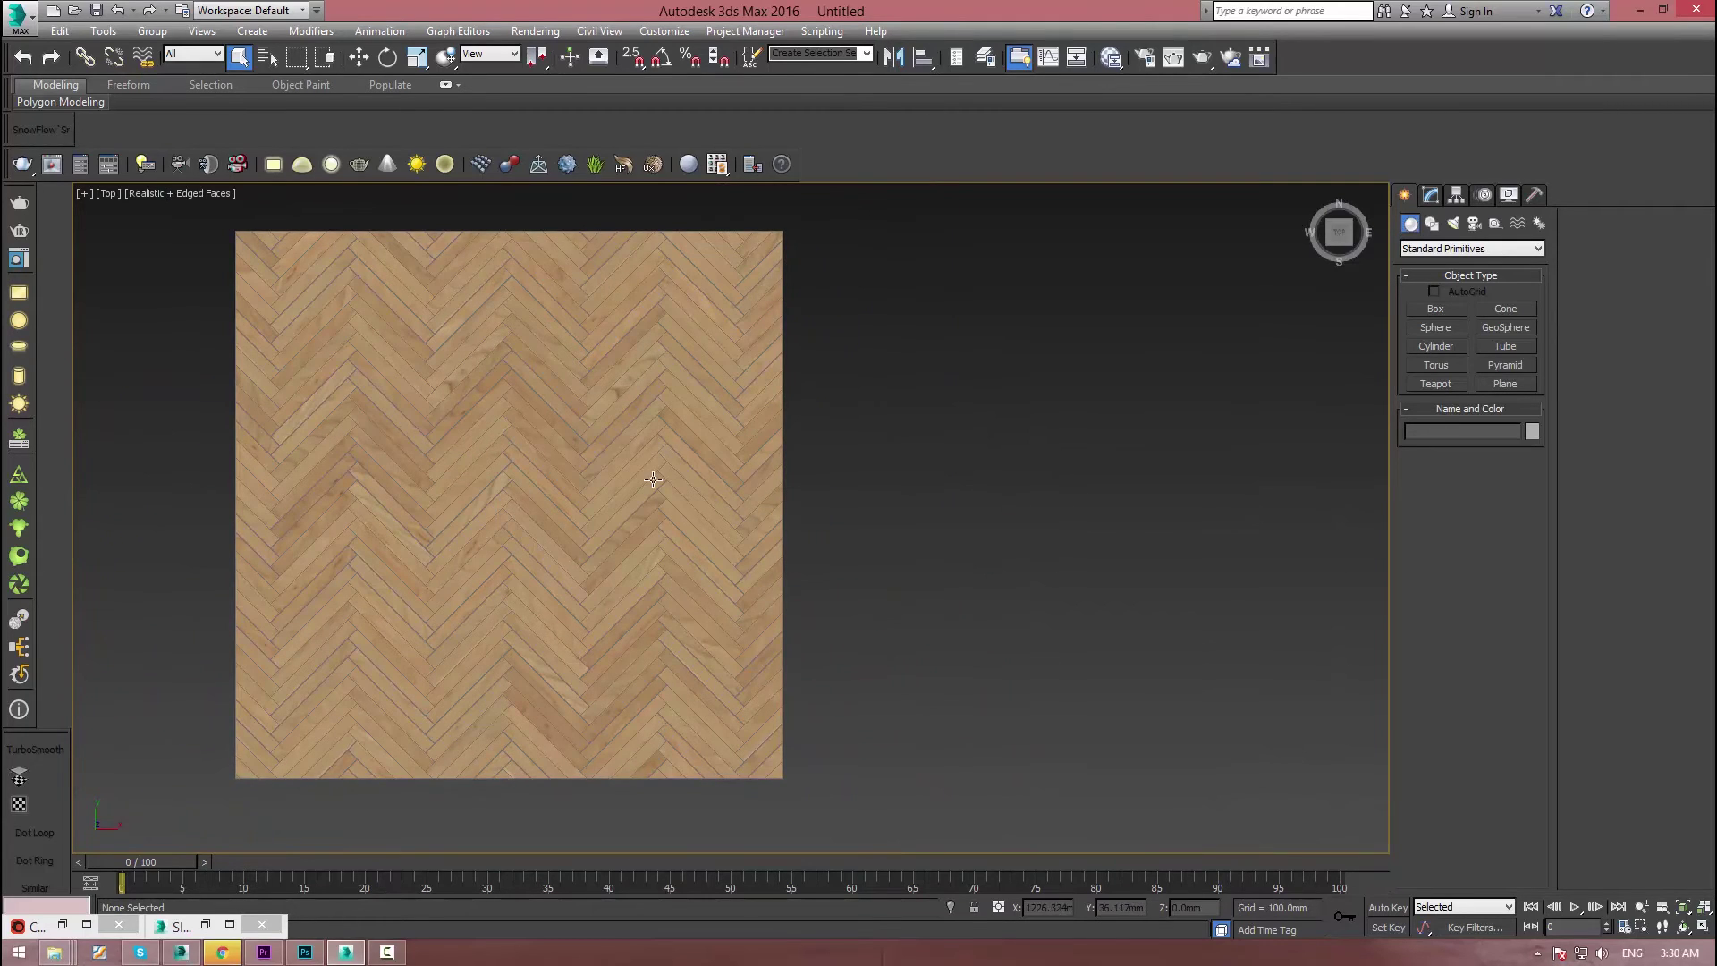
middle_drag(502, 363, 521, 300)
scroll(546, 384, up, 2)
scroll(526, 413, down, 2)
scroll(537, 433, up, 2)
scroll(518, 451, down, 1)
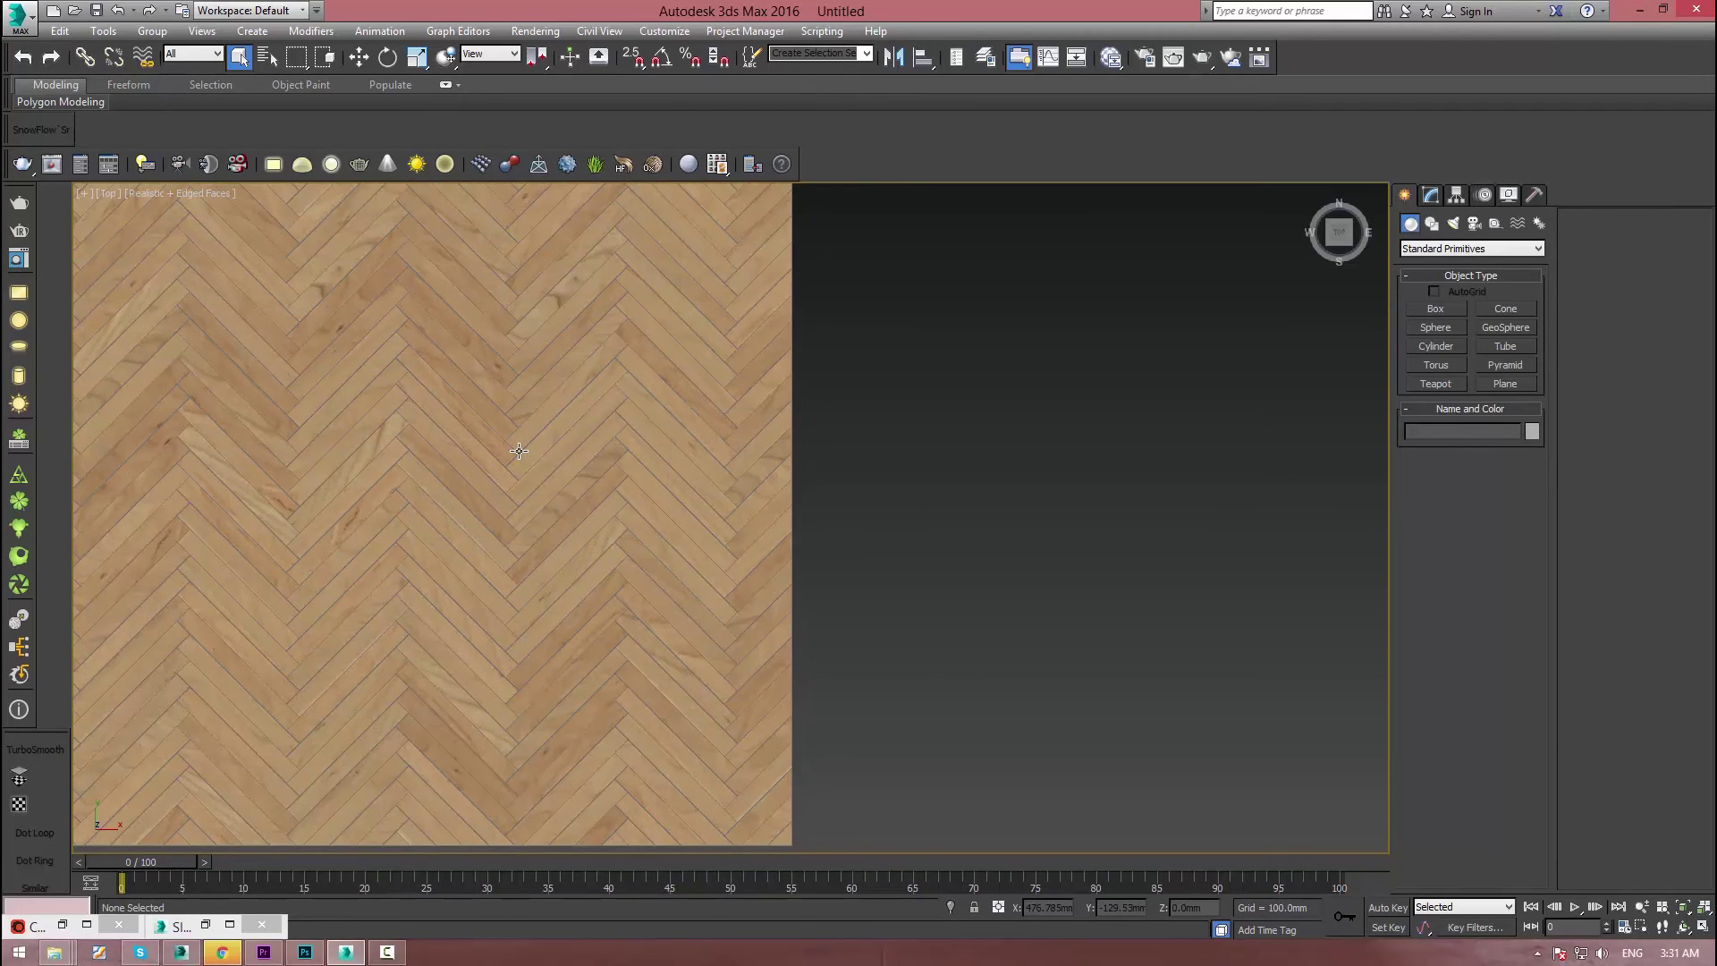
middle_drag(454, 463, 502, 498)
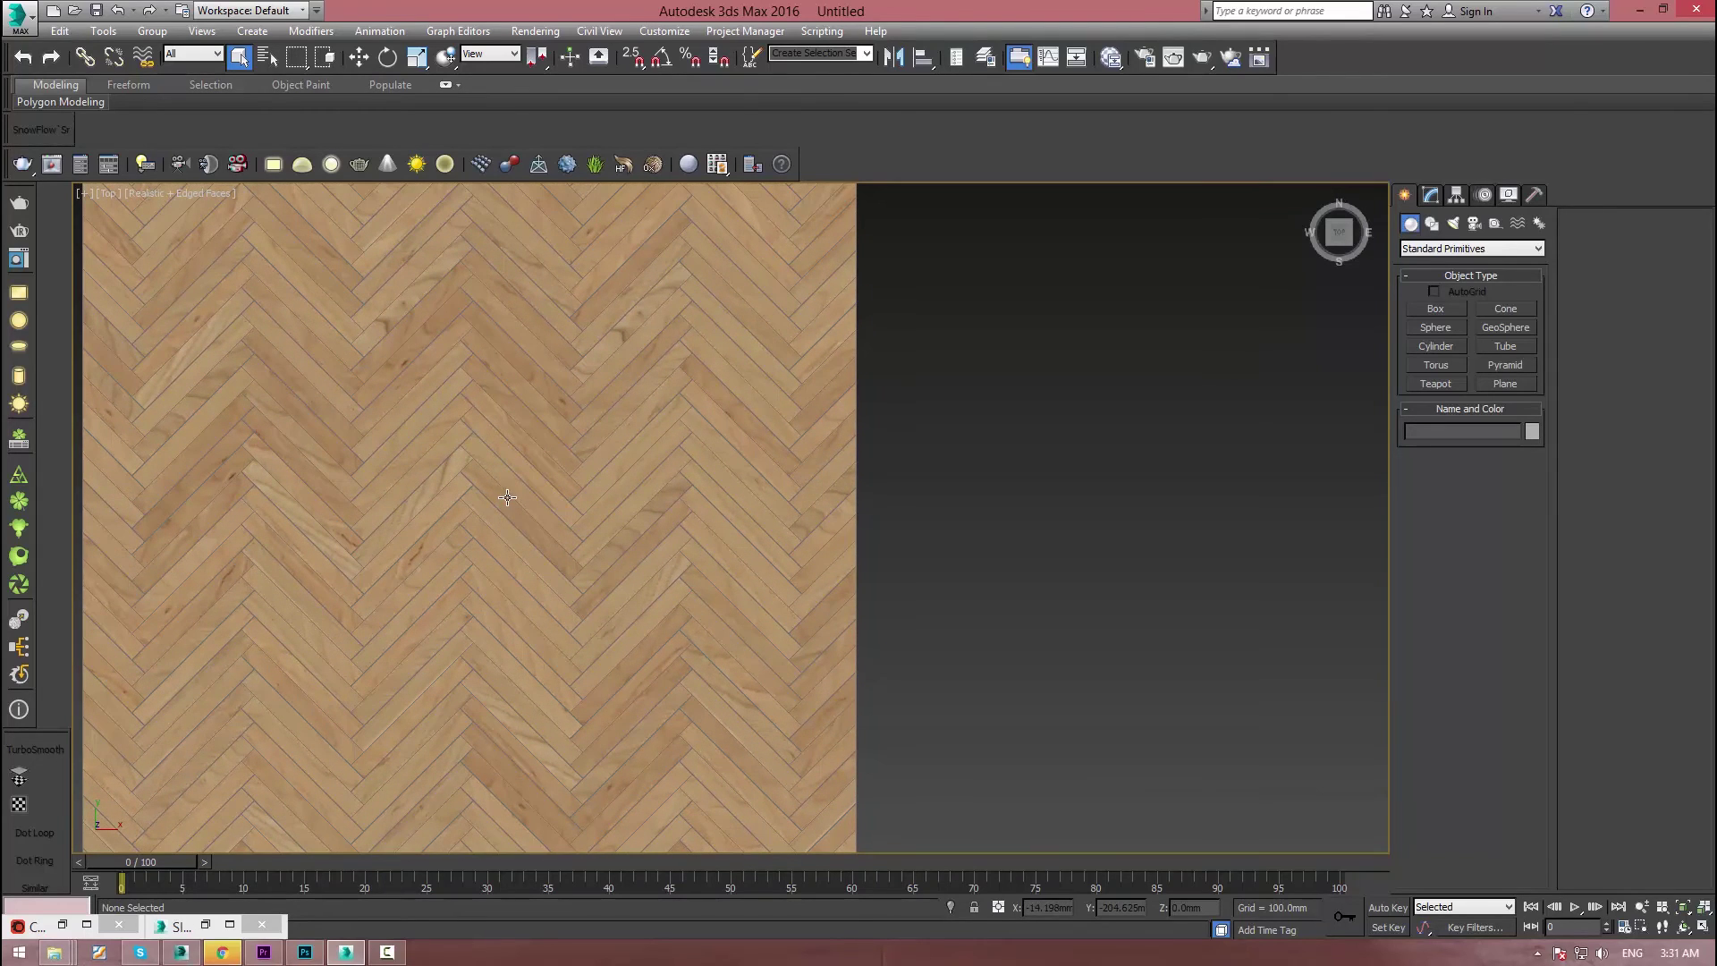
scroll(496, 487, down, 4)
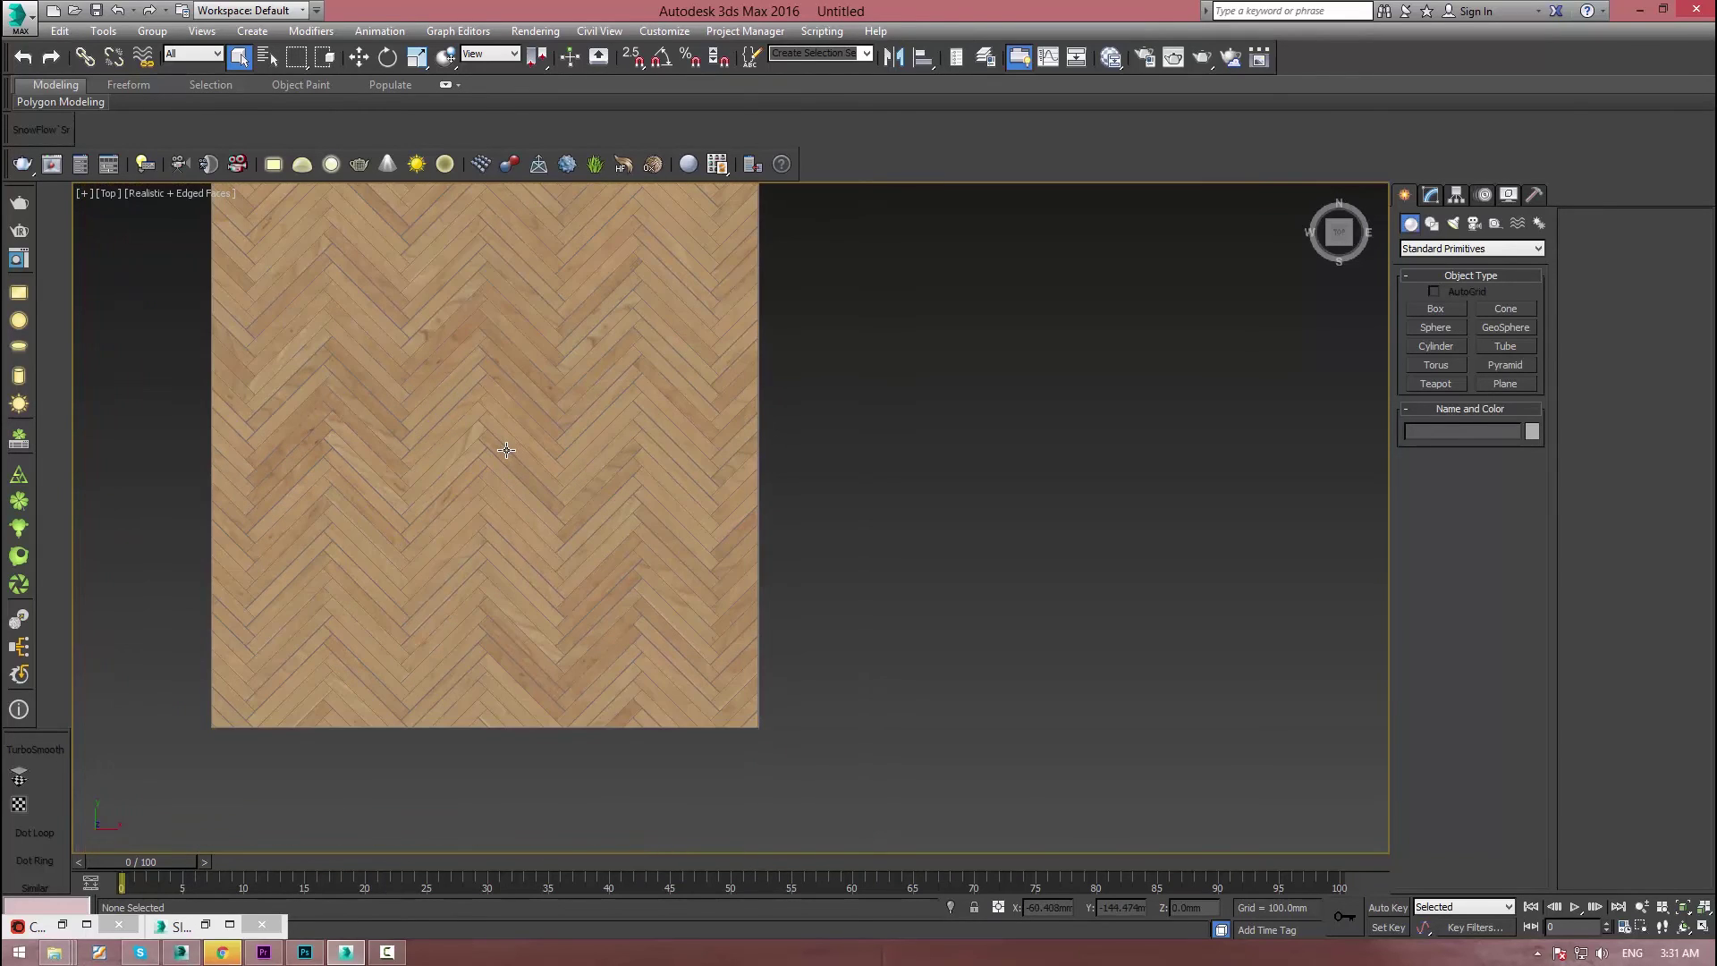
middle_drag(493, 484, 505, 495)
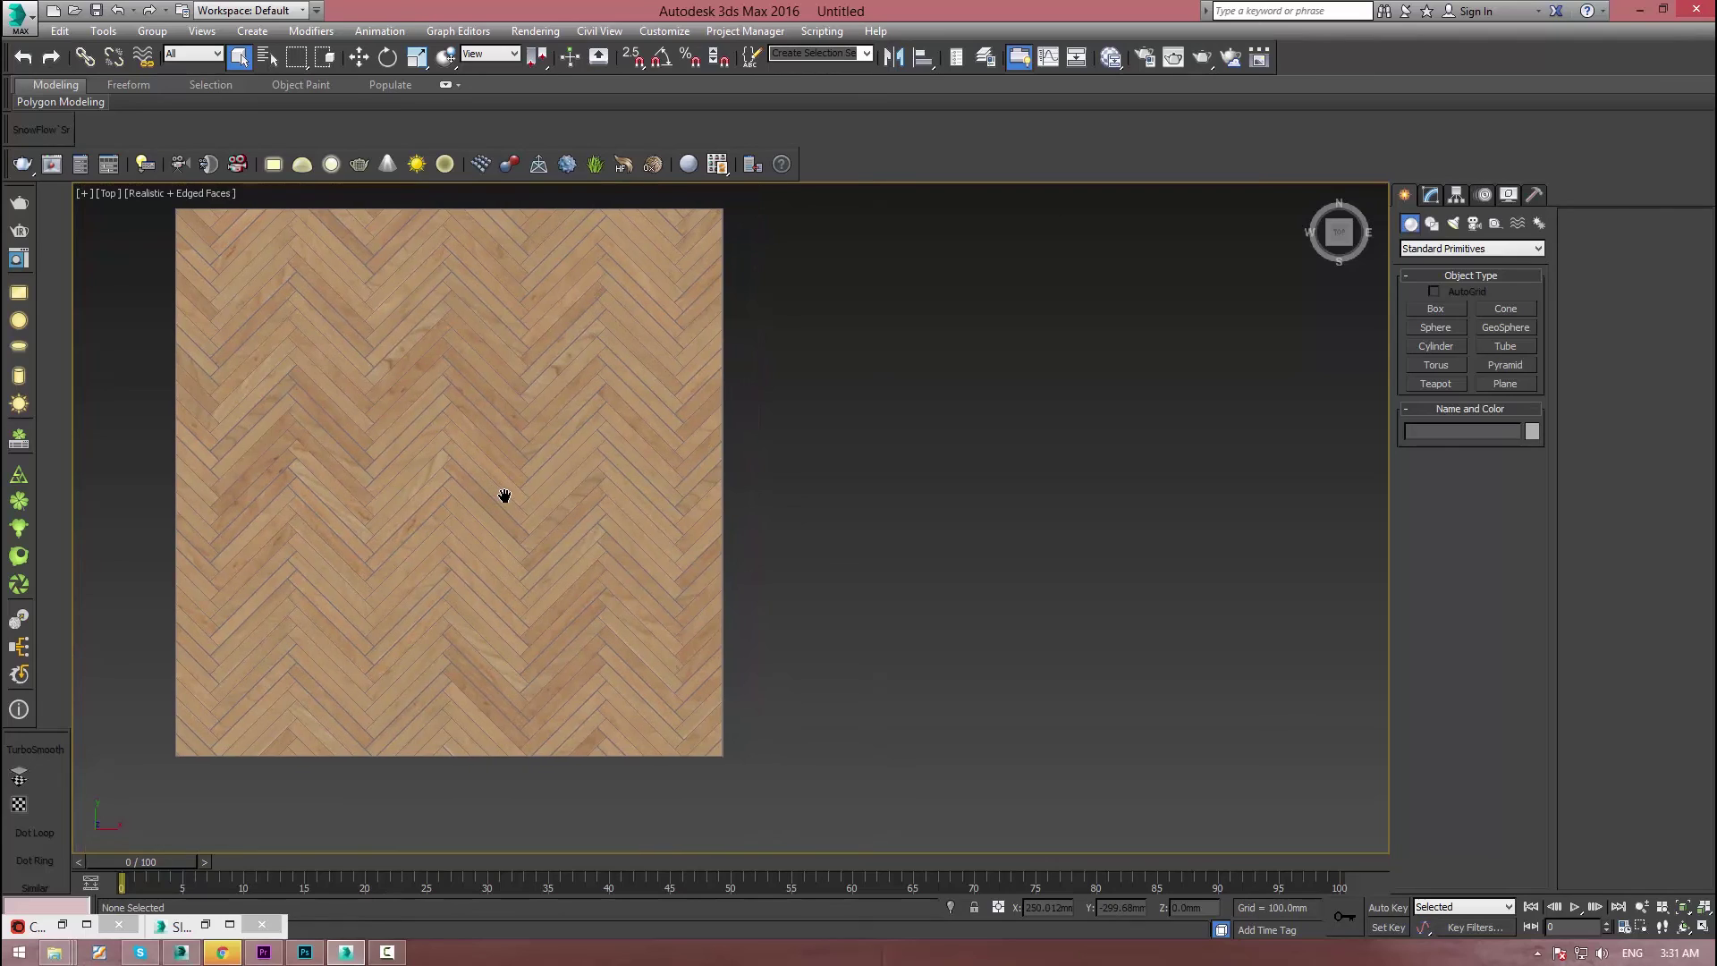